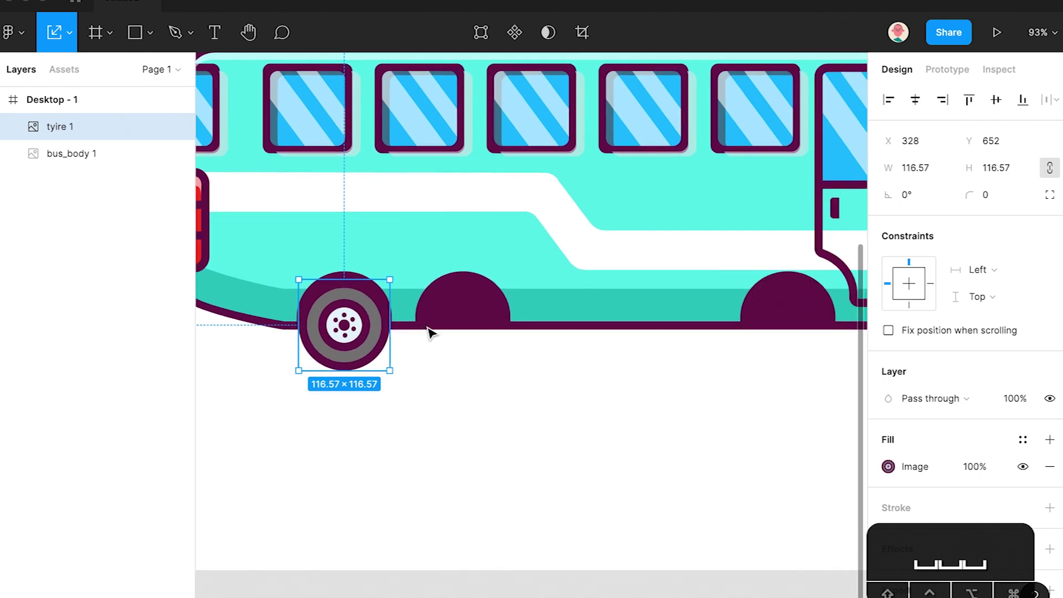
- Duplicate the rear tyre twice, placing the copies in the middle and front wheel arches of the bus
drag(355, 334, 461, 347)
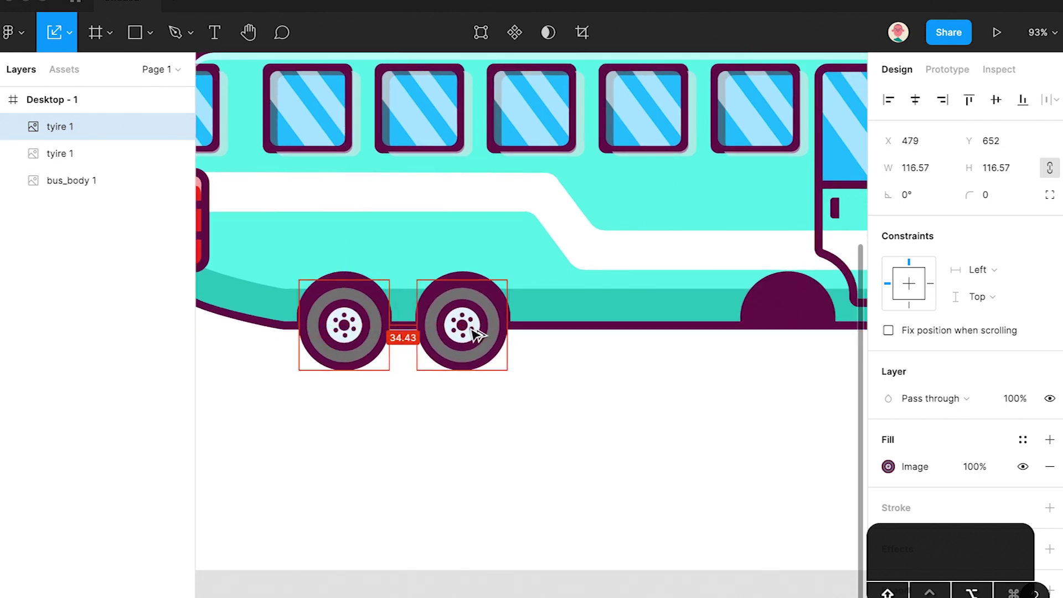
drag(548, 364, 396, 392)
drag(326, 363, 651, 364)
drag(556, 400, 750, 323)
- Select all three tyres and align their vertical centers
shift+click(498, 288)
shift+click(371, 332)
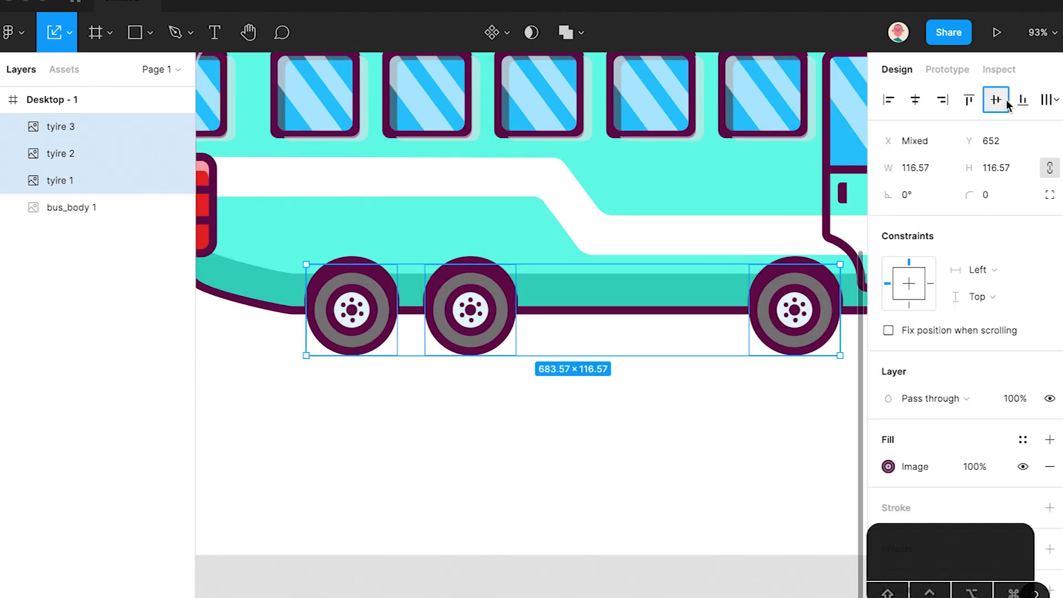
click(764, 405)
- Scale the bus body and tyres down together until the body is about 727 wide, and center them in Desktop - 1
scroll(733, 407, down, 1)
scroll(732, 407, down, 3)
drag(738, 301, 514, 374)
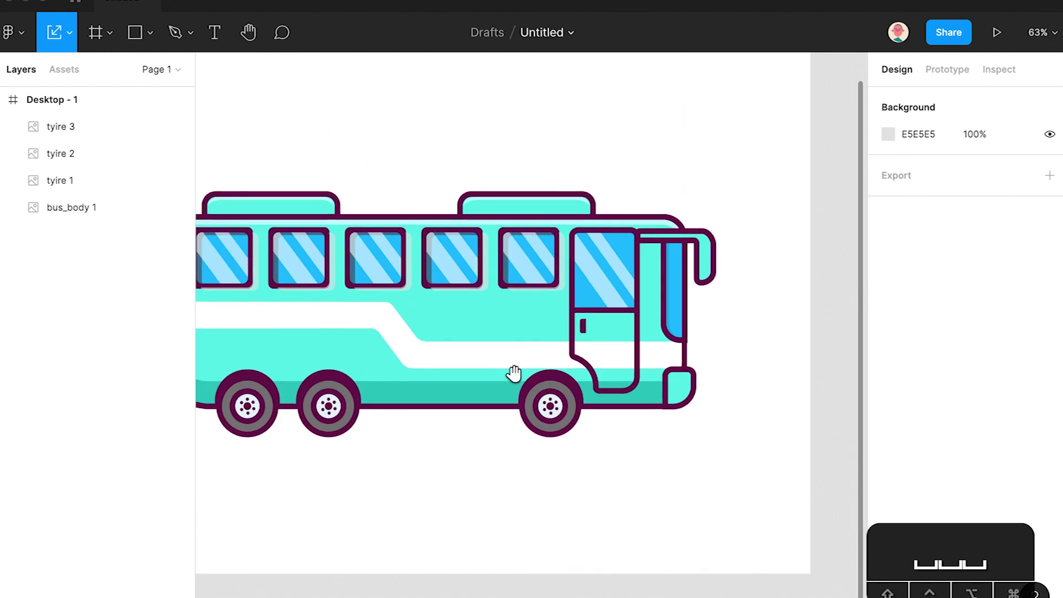
scroll(541, 384, down, 5)
drag(719, 202, 376, 362)
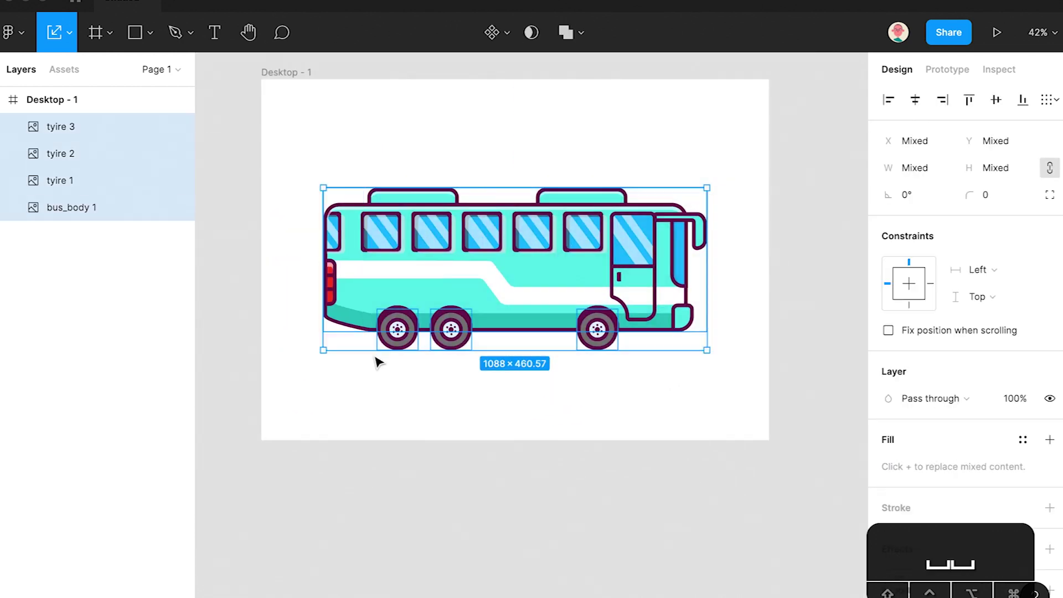
drag(704, 189, 581, 238)
drag(453, 324, 517, 287)
click(579, 401)
key(space)
drag(581, 346, 564, 425)
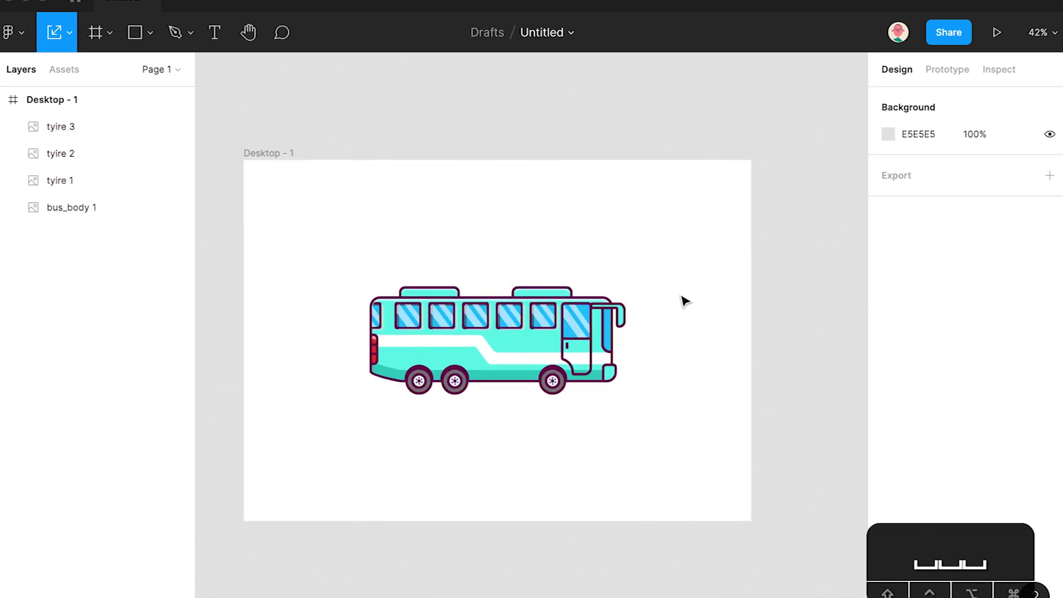
- Check the tyre and bus body layers of Desktop - 1 and collapse the frame's layer list
click(63, 203)
click(64, 178)
click(63, 128)
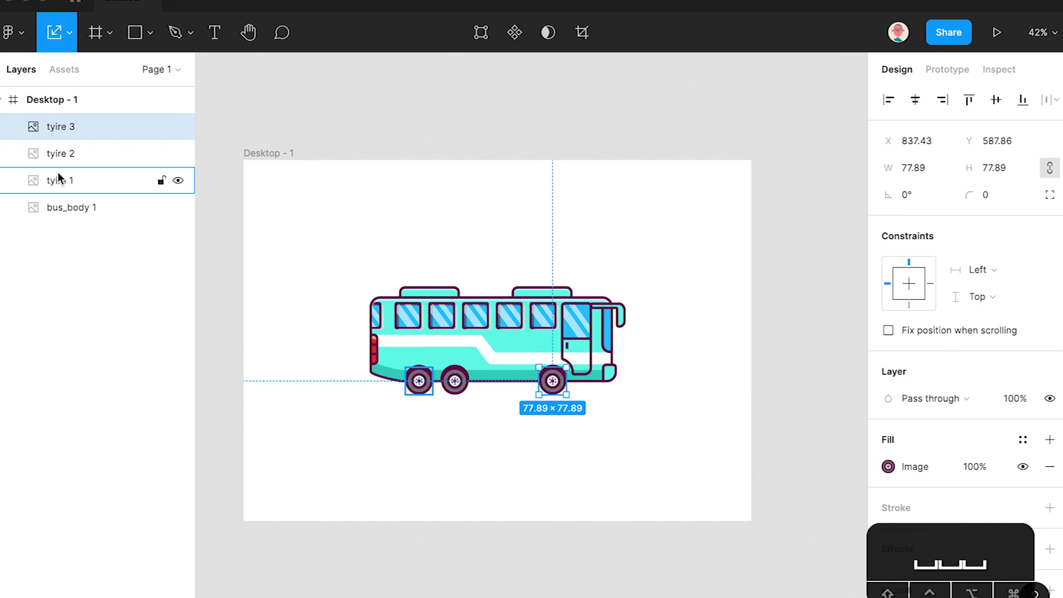
click(42, 233)
click(3, 100)
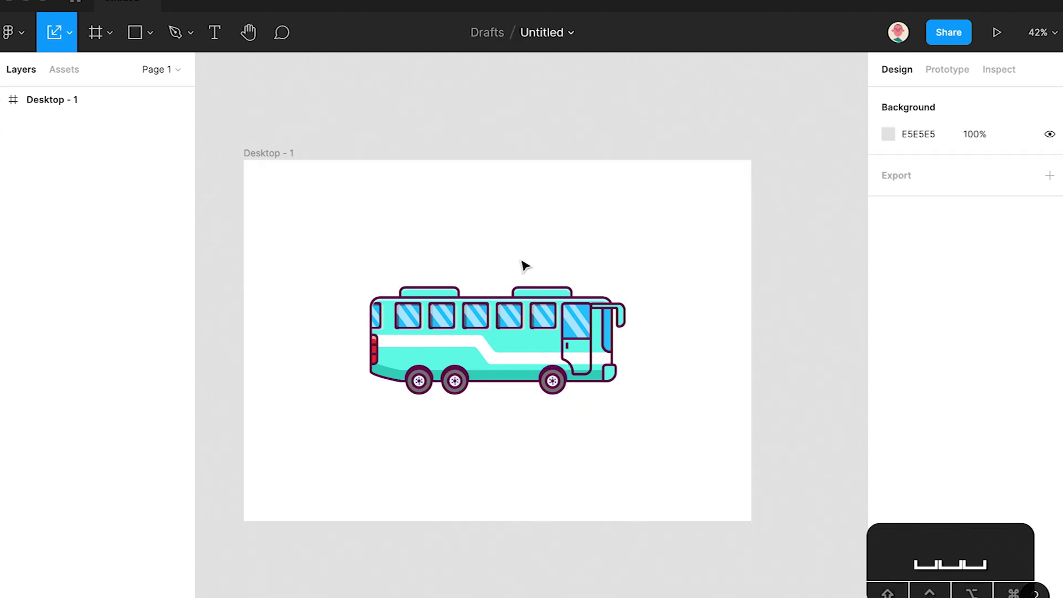
- Duplicate the Desktop - 1 frame three times to make a row of four frames
scroll(522, 266, down, 5)
scroll(522, 265, down, 4)
click(55, 99)
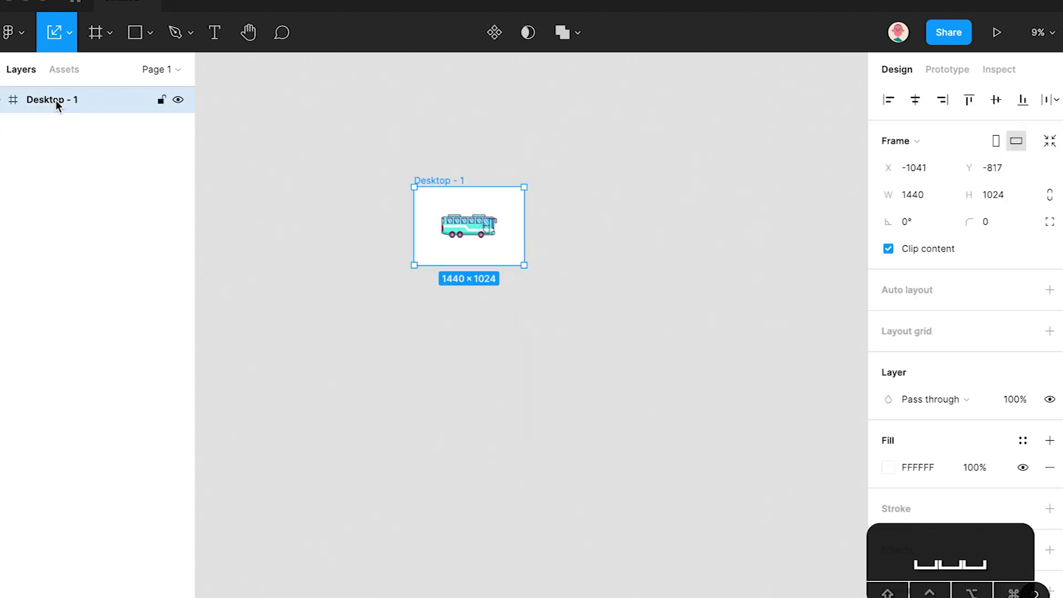
key(super+d)
key(super+d)
key(super+d)
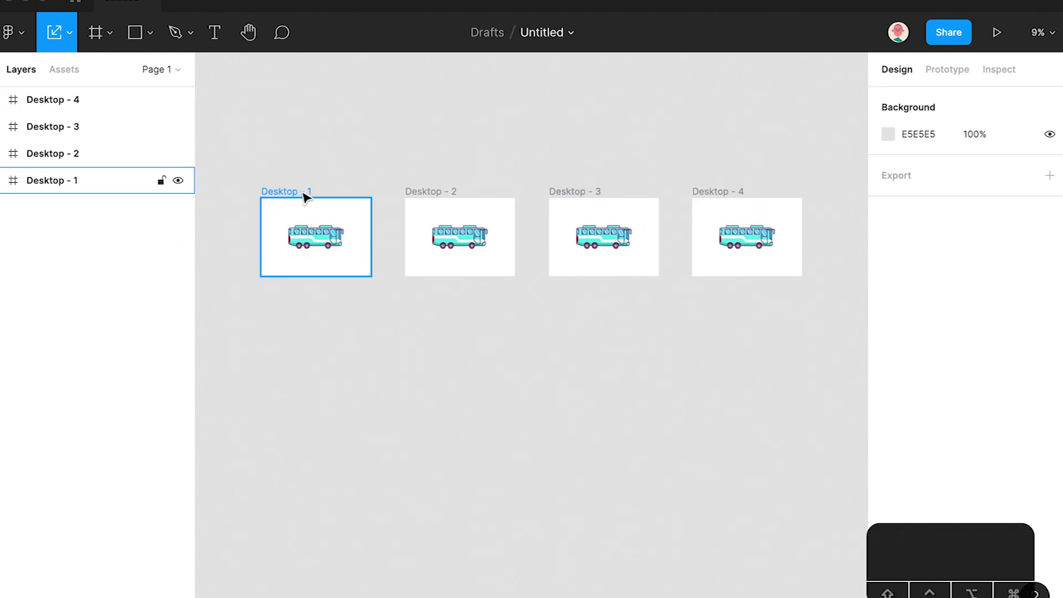
- Move bus_body 1 in Desktop - 2 slightly upward to a Y position of 354
click(75, 181)
click(113, 165)
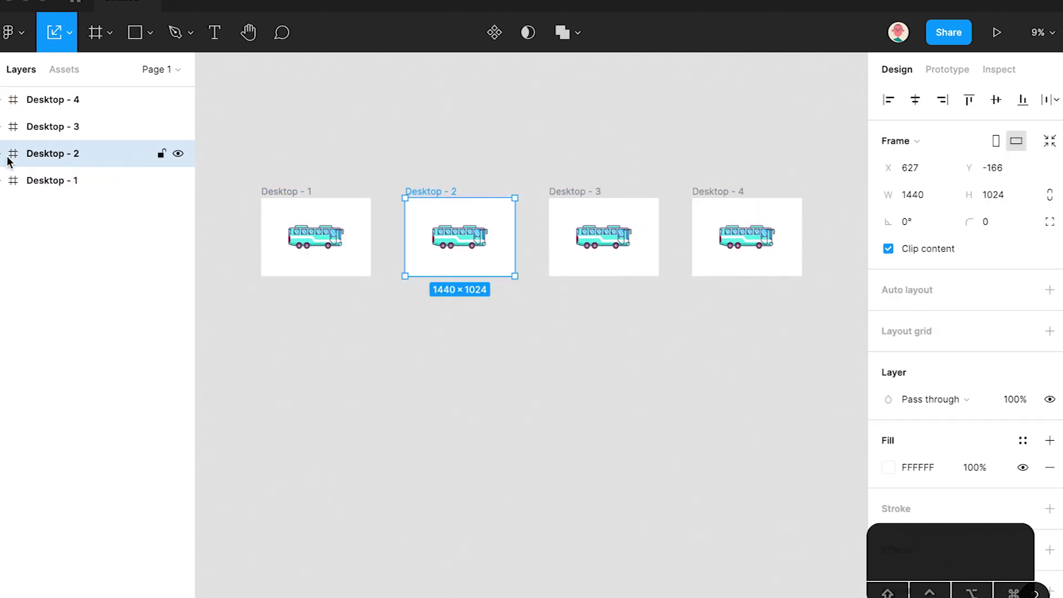
click(6, 154)
click(70, 260)
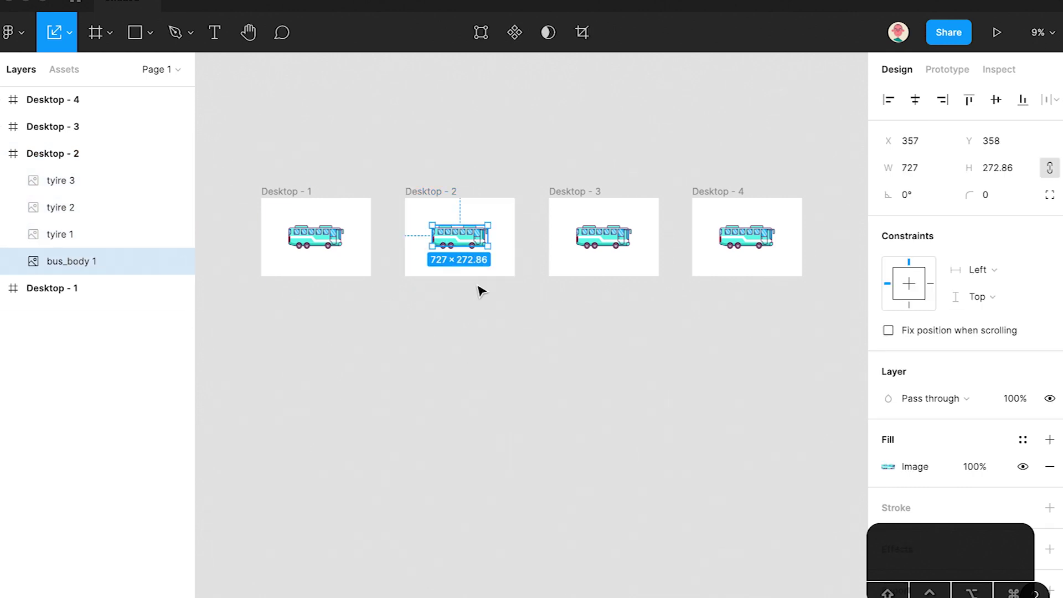
scroll(454, 247, up, 5)
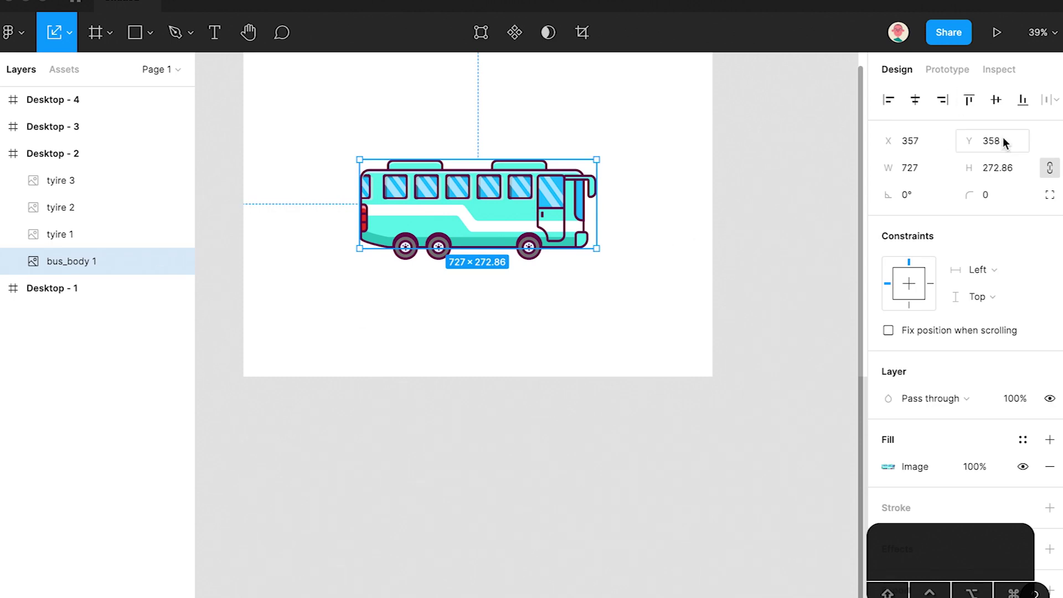
key(Down)
key(Down)
key(Down)
key(Down)
key(Down)
key(Down)
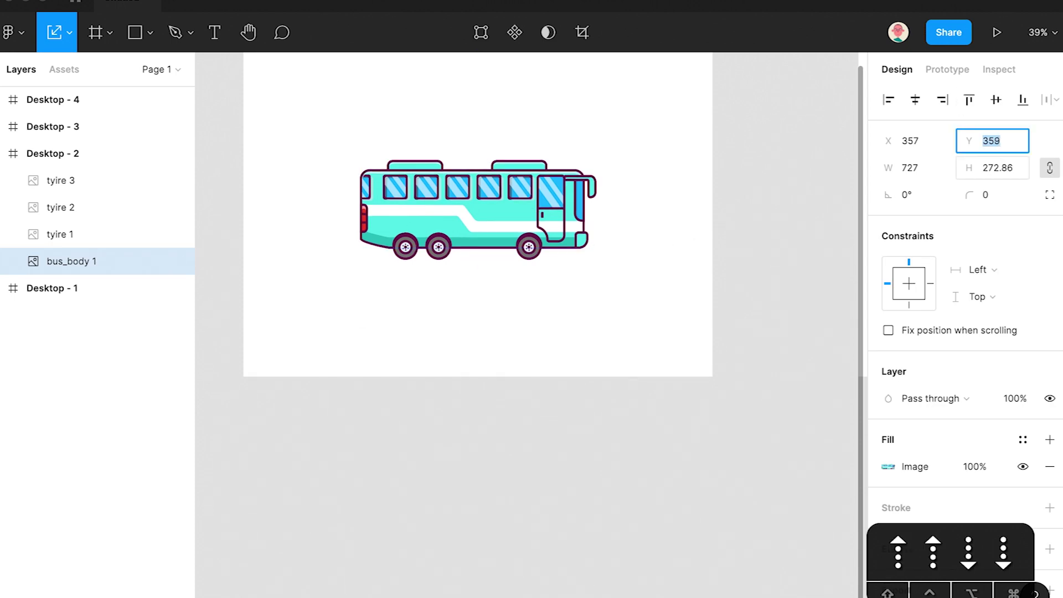
click(617, 249)
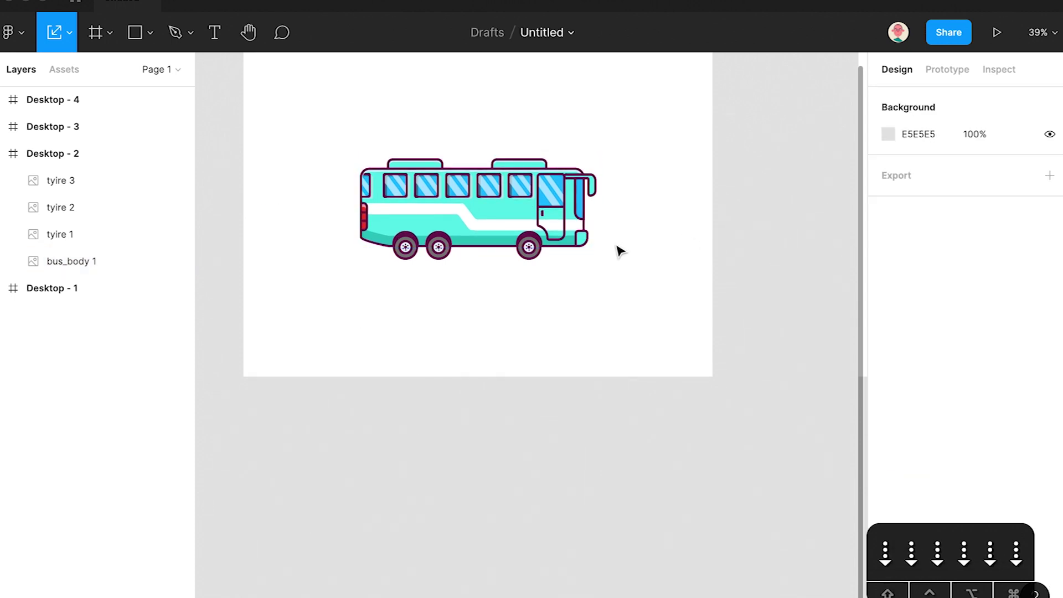
- Match the bus body in Desktop - 4 to the one in Desktop - 2 by setting its Y position to 354
scroll(553, 244, down, 5)
key(space)
drag(554, 243, 504, 171)
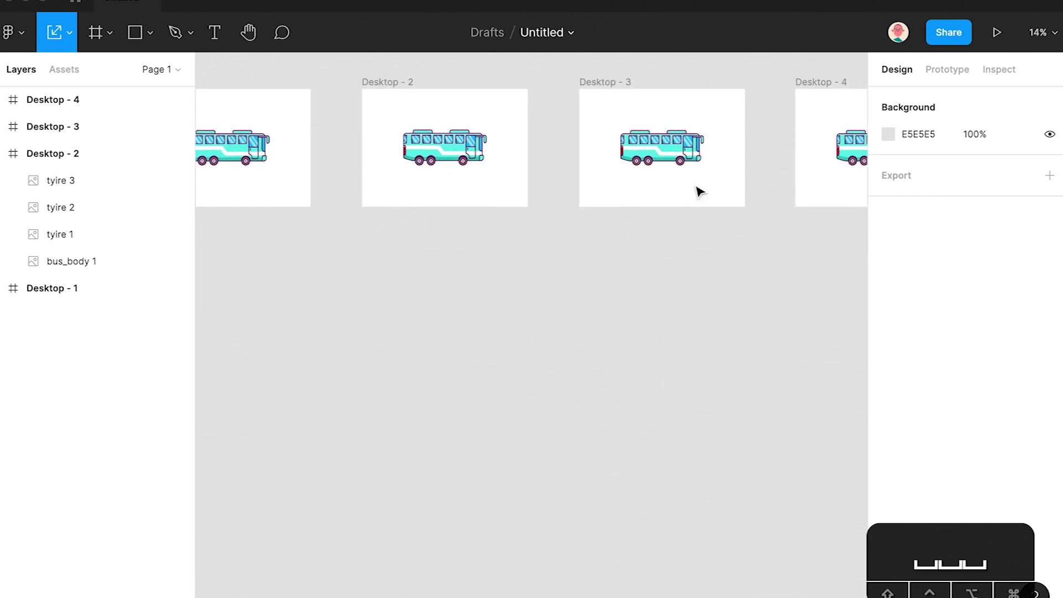
drag(491, 118, 411, 166)
click(452, 136)
scroll(813, 148, right, 5)
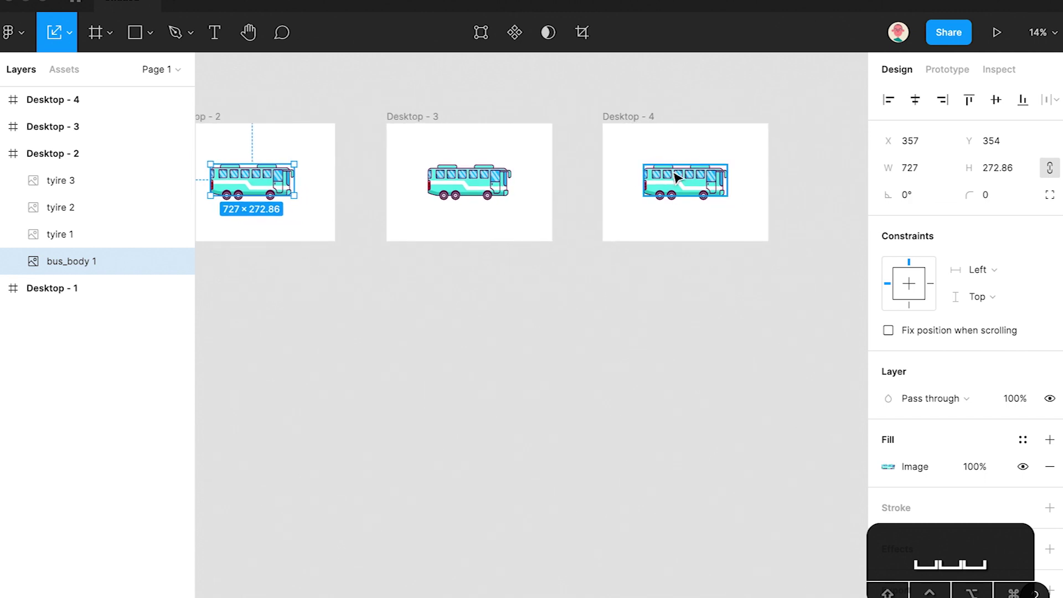
click(676, 177)
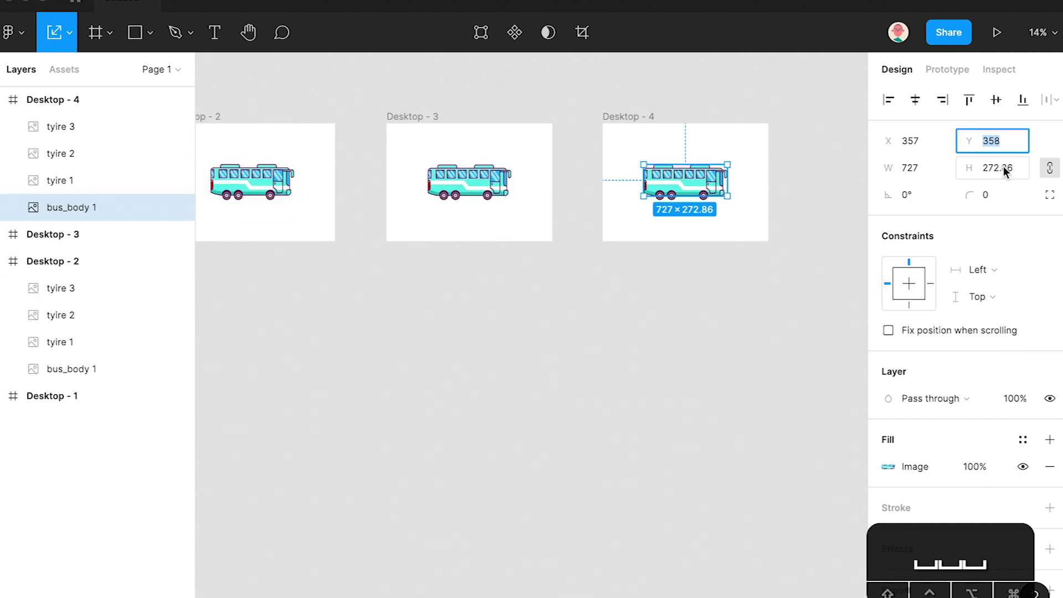
text(354)
click(722, 304)
- Collapse the expanded frames in the layer list and rotate the three tyres in Desktop - 2 together
drag(481, 235, 703, 243)
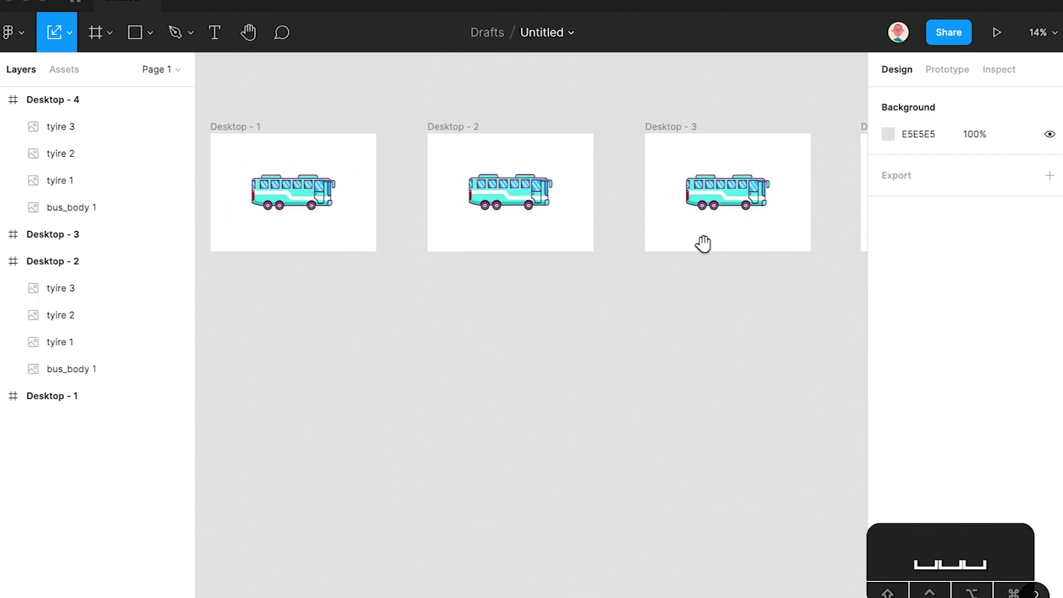
click(2, 100)
click(1, 154)
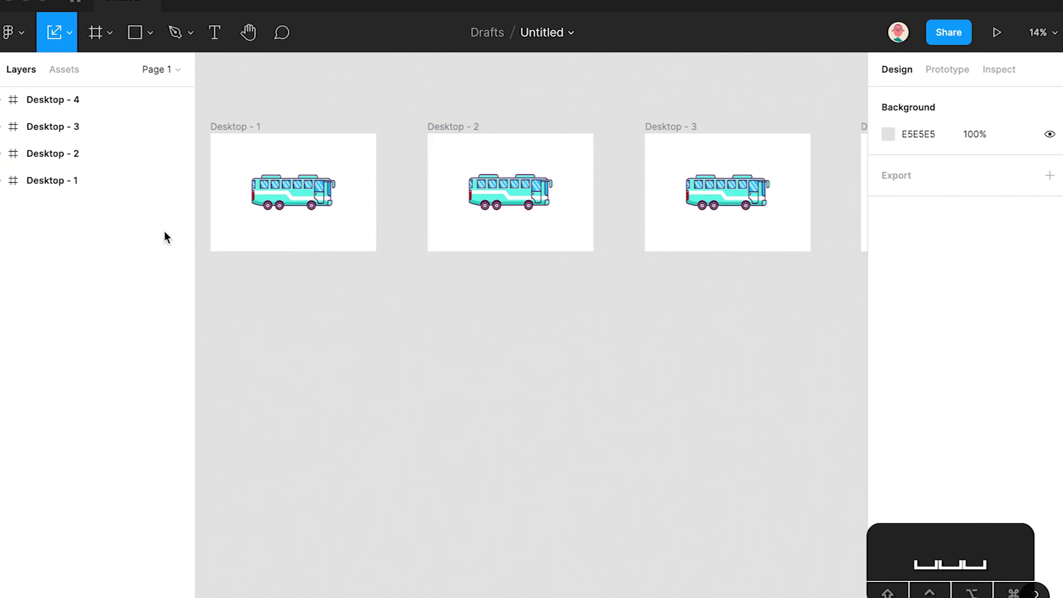
click(268, 207)
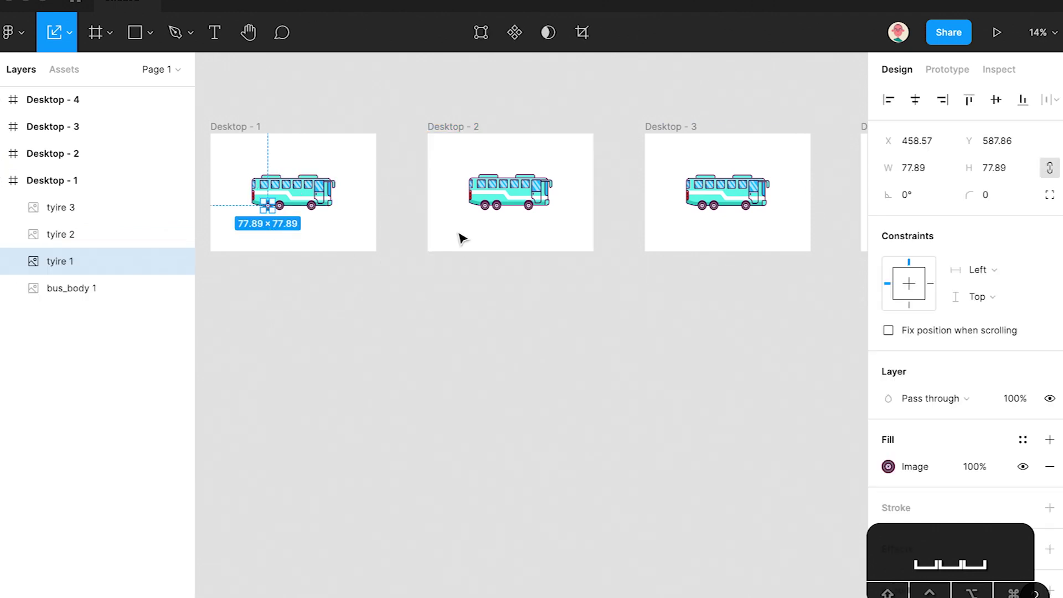
click(484, 208)
scroll(496, 209, up, 5)
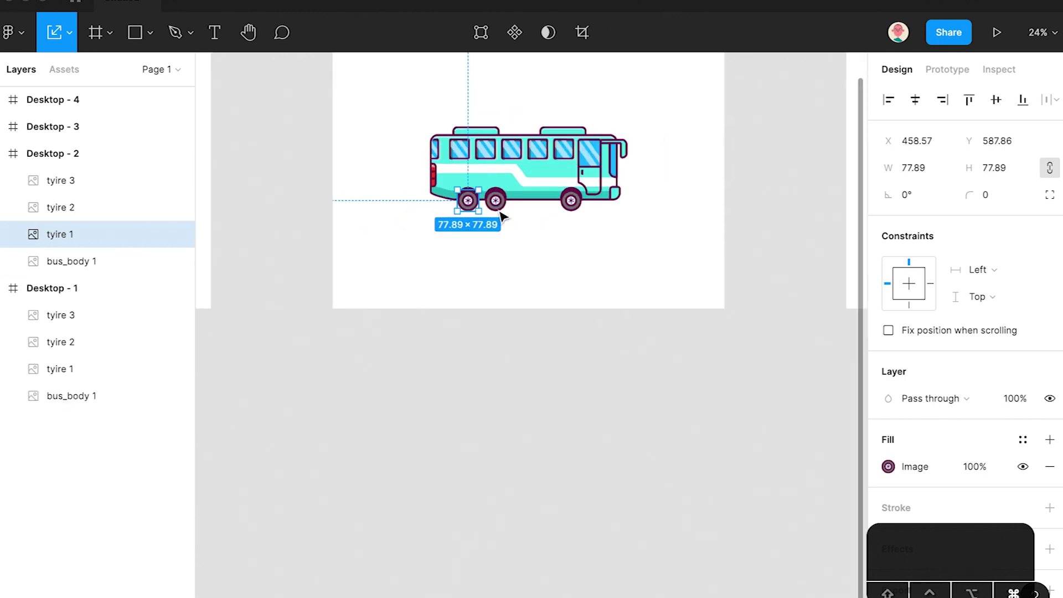
shift+click(493, 192)
shift+click(649, 192)
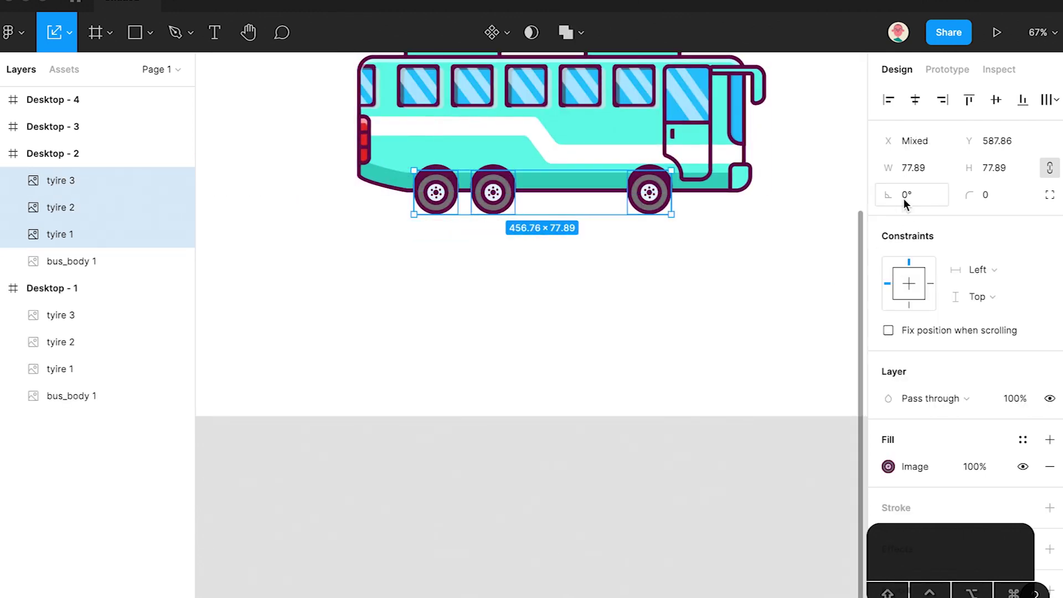
click(728, 323)
- Select the three tyres in Desktop - 3 and set their rotation to 180°
key(space)
drag(690, 358, 536, 285)
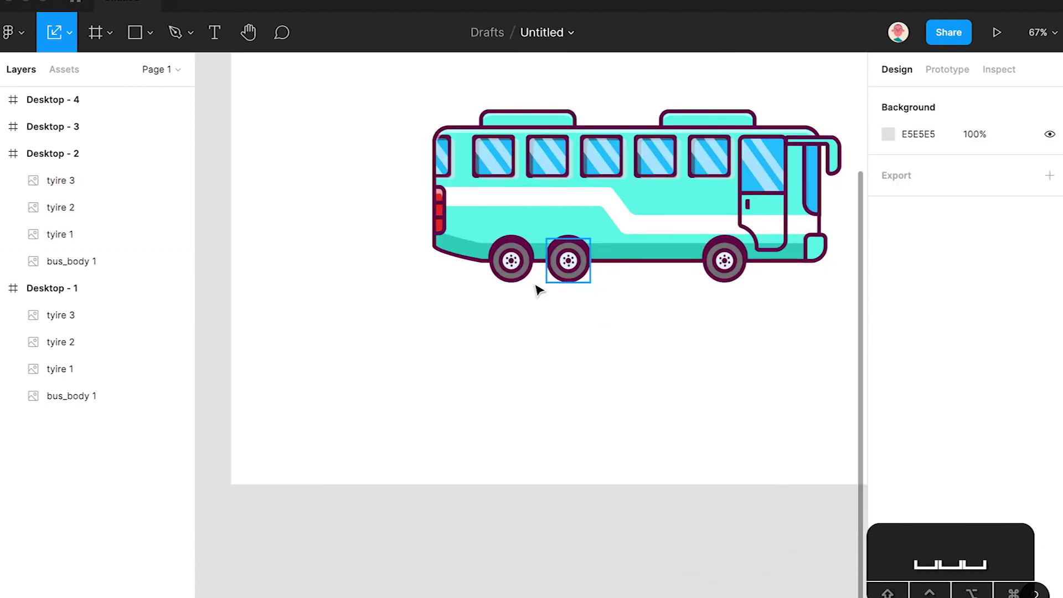
click(511, 268)
shift+click(569, 265)
shift+click(724, 261)
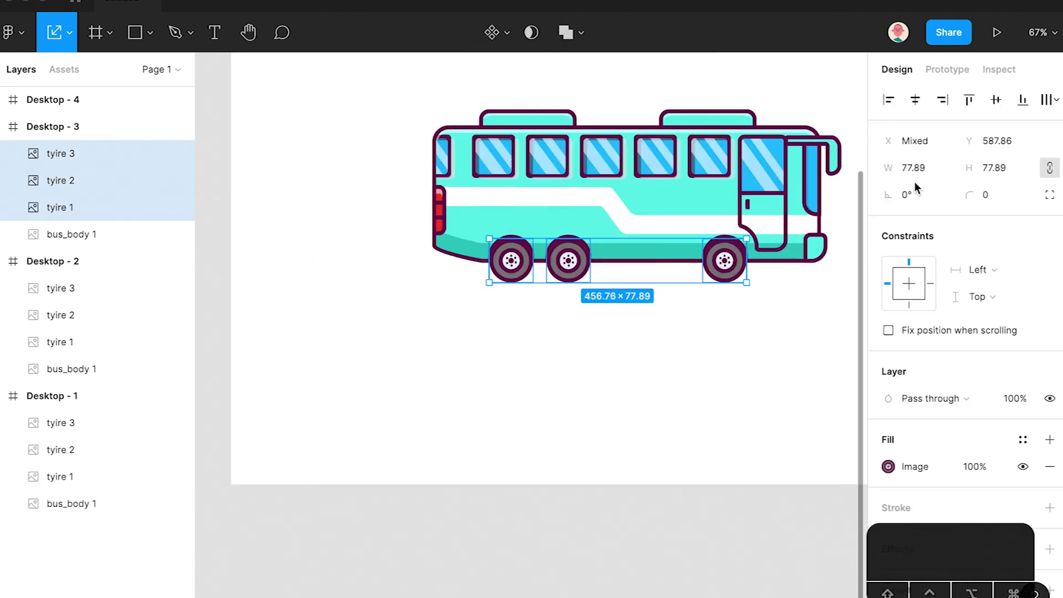
click(784, 347)
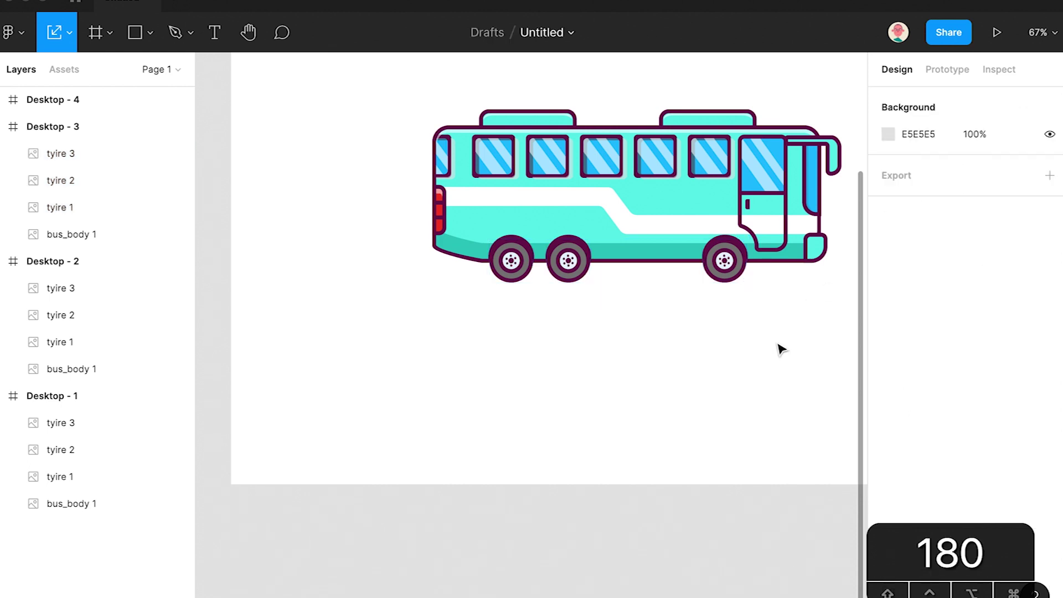
- Select the three tyres in Desktop - 4 and set their rotation to 90°
scroll(774, 339, down, 4)
key(space)
drag(727, 235, 410, 304)
drag(825, 349, 438, 304)
click(634, 313)
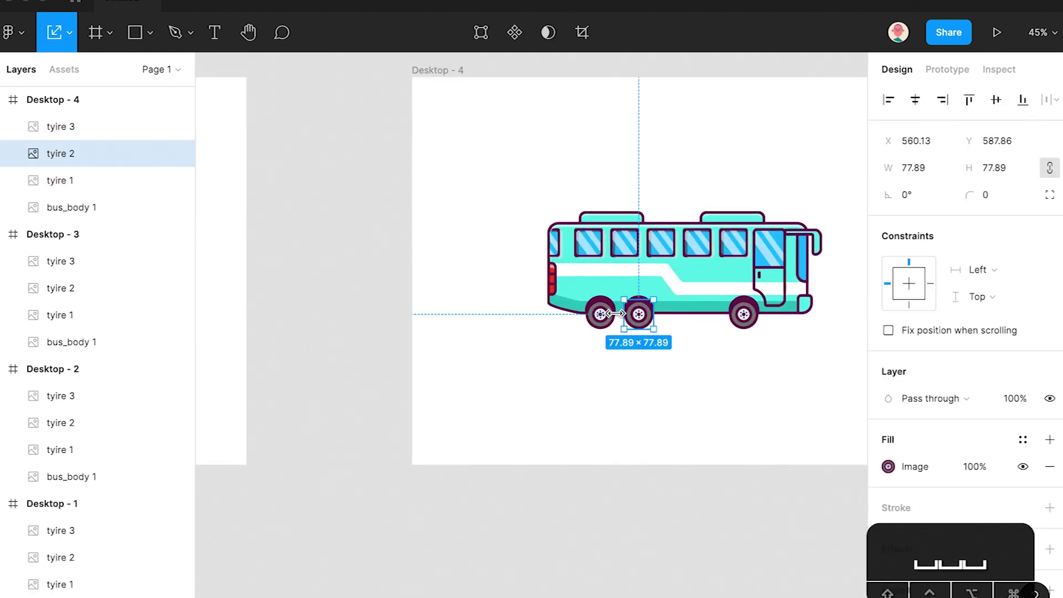
shift+click(600, 314)
shift+click(748, 322)
text(90)
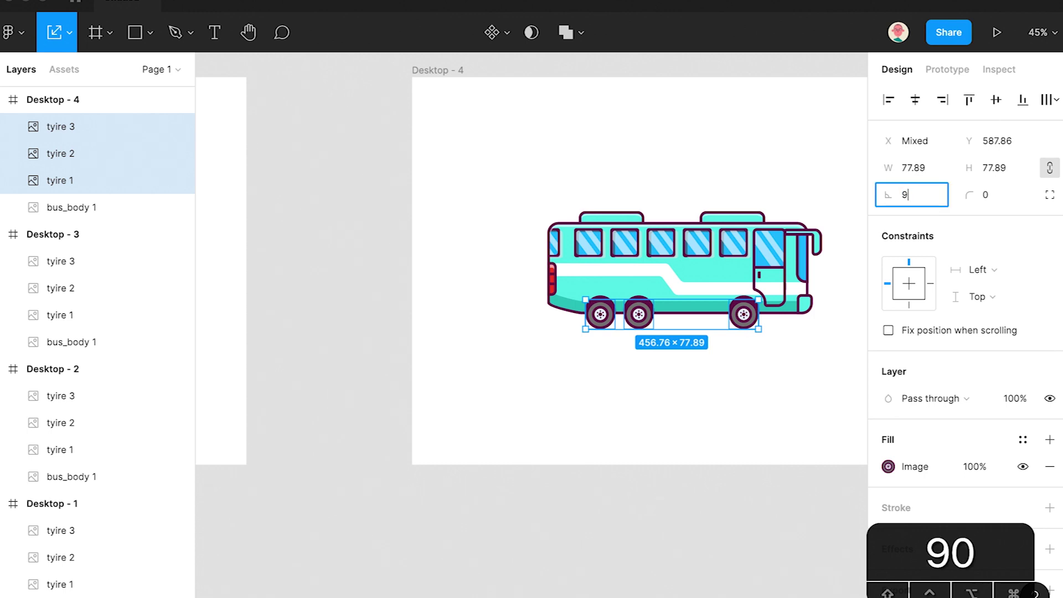
click(733, 482)
- Draw a horizontal line about 488 long directly beneath the bus tyres in Desktop - 1
scroll(665, 320, down, 1)
scroll(664, 319, down, 6)
key(space)
drag(603, 313, 796, 287)
drag(374, 331, 791, 292)
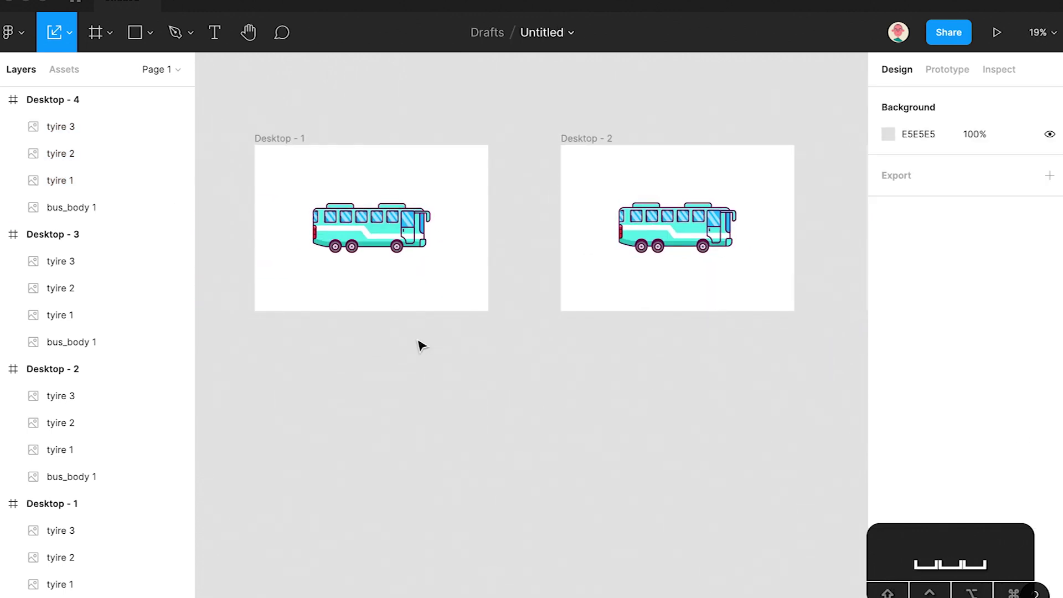
click(61, 504)
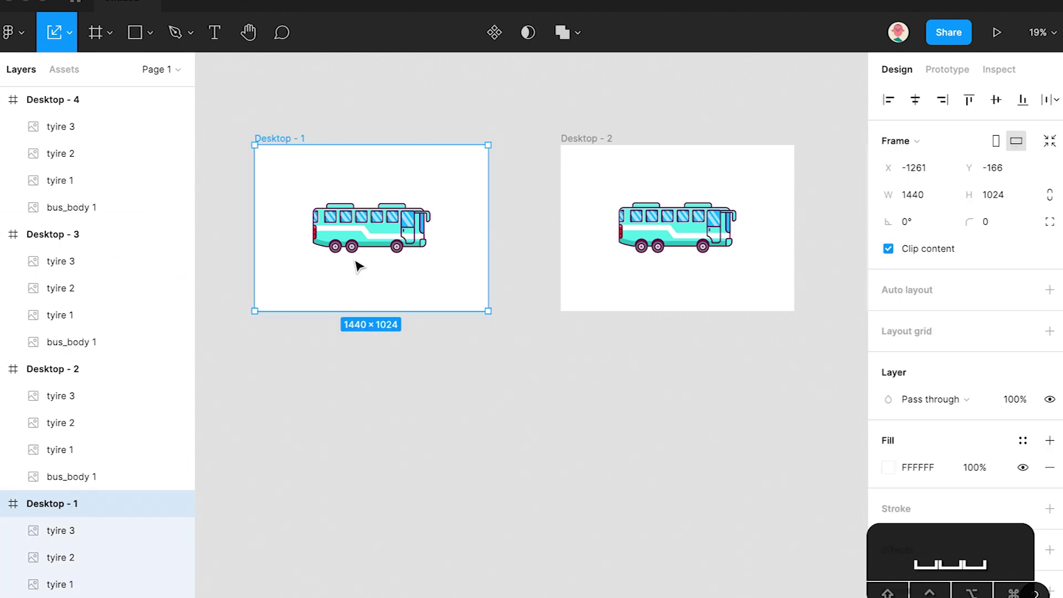
click(151, 36)
click(123, 94)
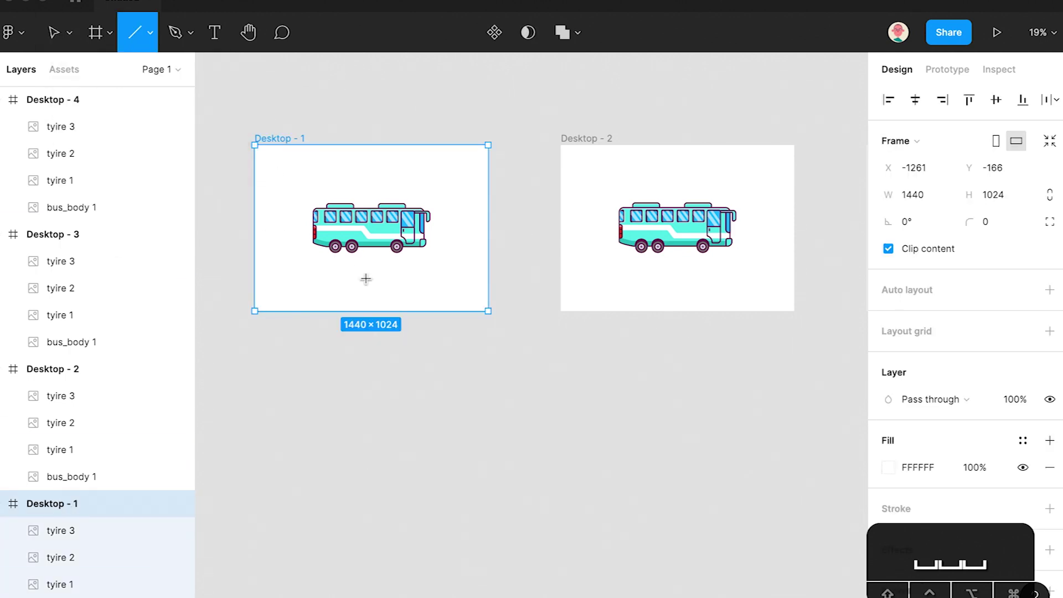
scroll(332, 260, up, 5)
drag(316, 242, 506, 237)
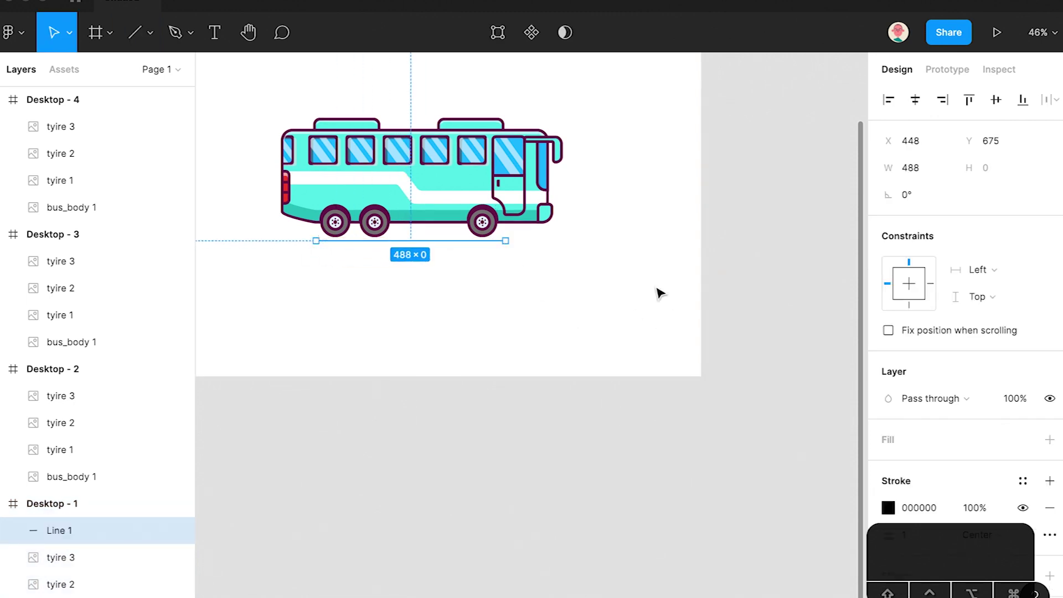
- Set the ground line's width to 560 and its stroke thickness to 10
text(560)
key(Return)
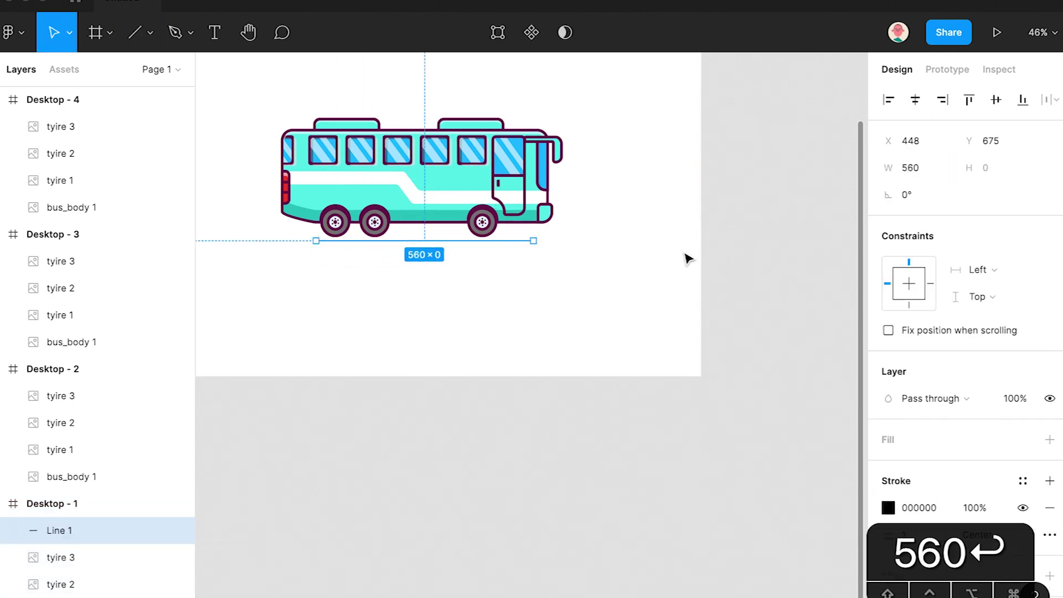
scroll(895, 435, down, 1)
click(912, 489)
text(10)
key(Return)
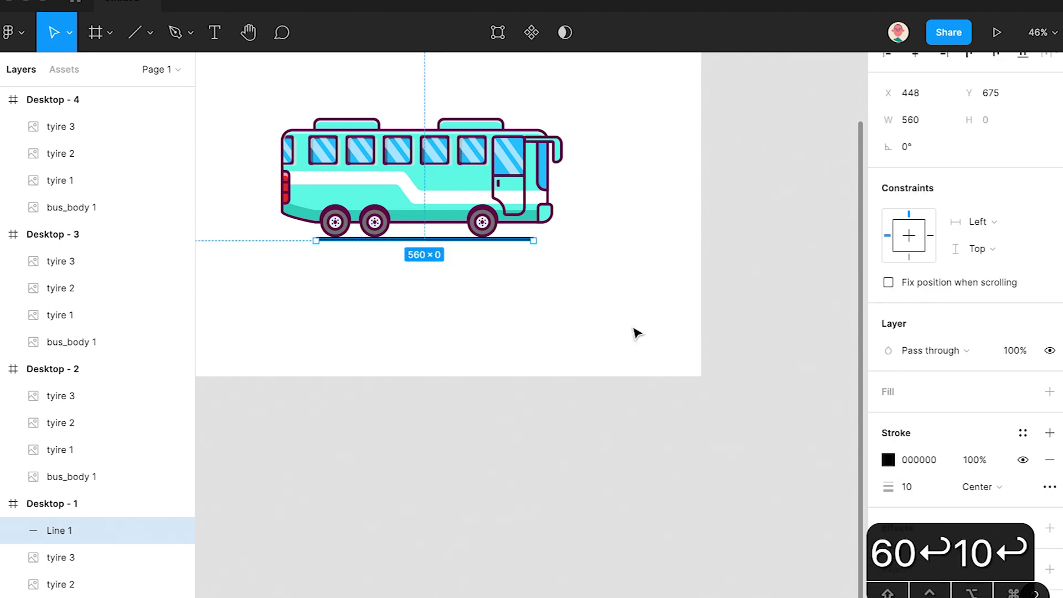
- Recolor the ground line's stroke with the dark purple sampled from the bus outline
click(888, 460)
click(689, 444)
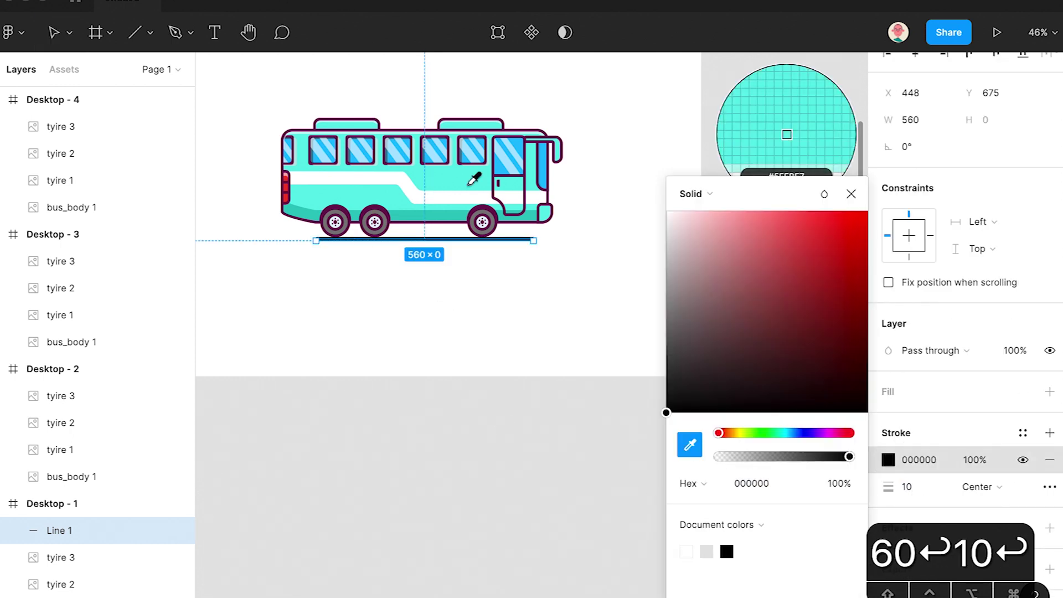
click(496, 203)
click(377, 287)
scroll(377, 287, up, 2)
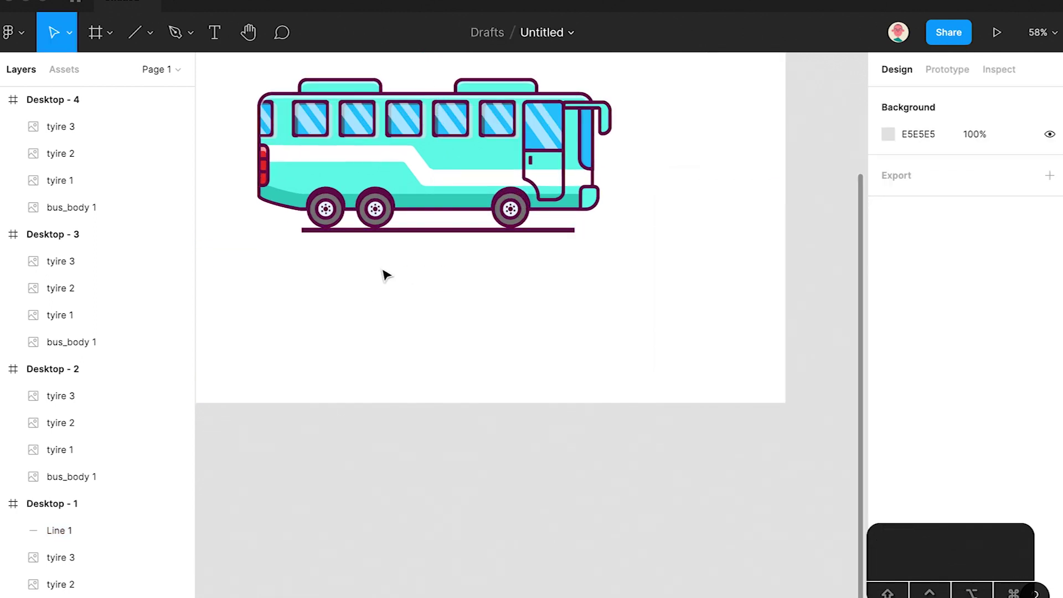
- Give the ground line in Desktop - 1 round stroke caps
click(401, 232)
scroll(950, 404, down, 2)
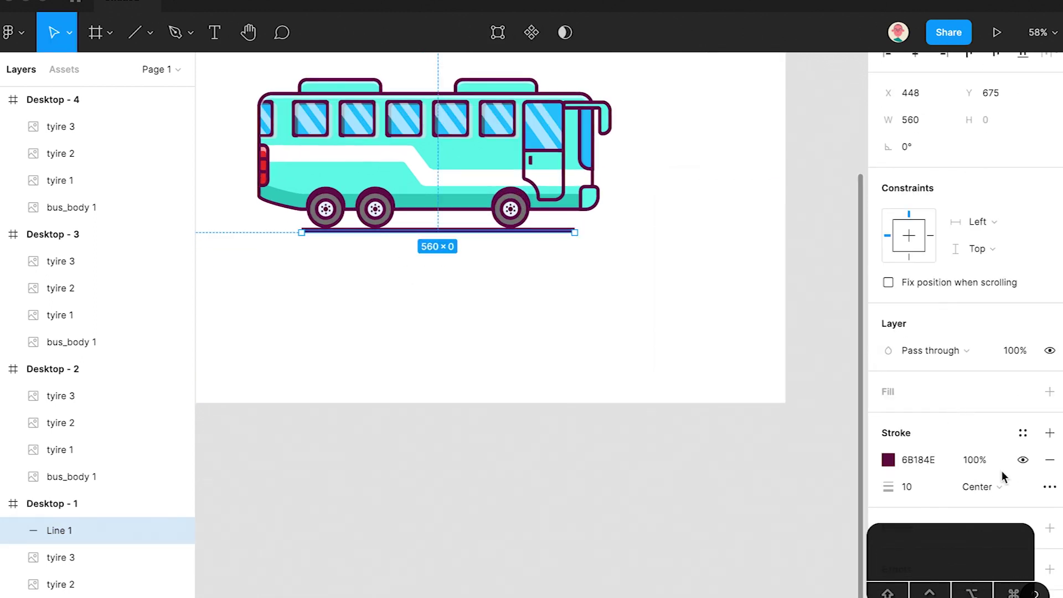
click(1050, 486)
click(692, 538)
click(711, 555)
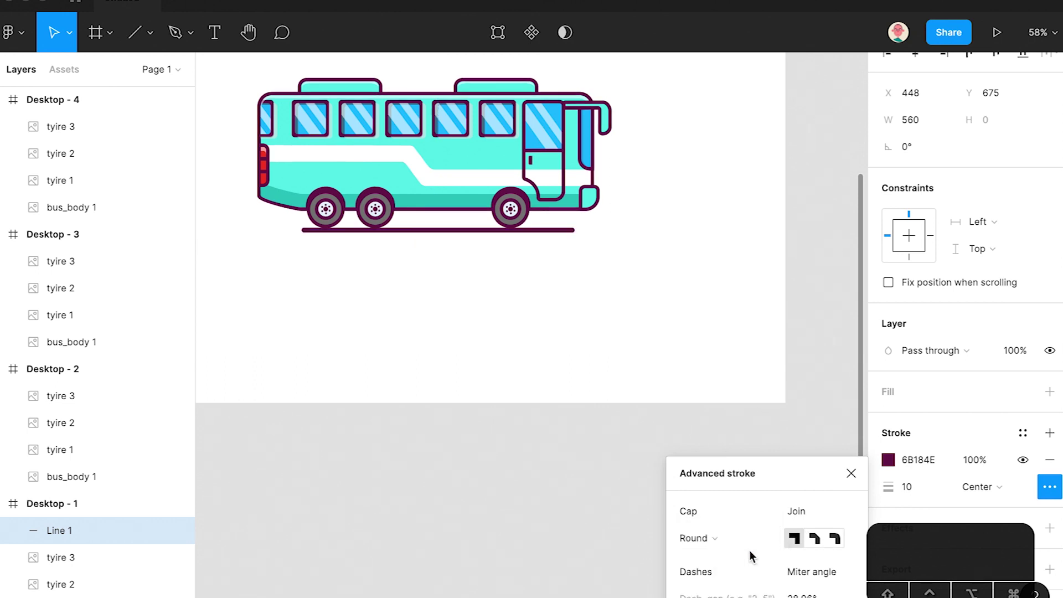
click(420, 465)
- Shift the Desktop - 1 ground line horizontally beneath the bus to X 416, keeping it level
drag(383, 203, 456, 228)
scroll(423, 285, up, 1)
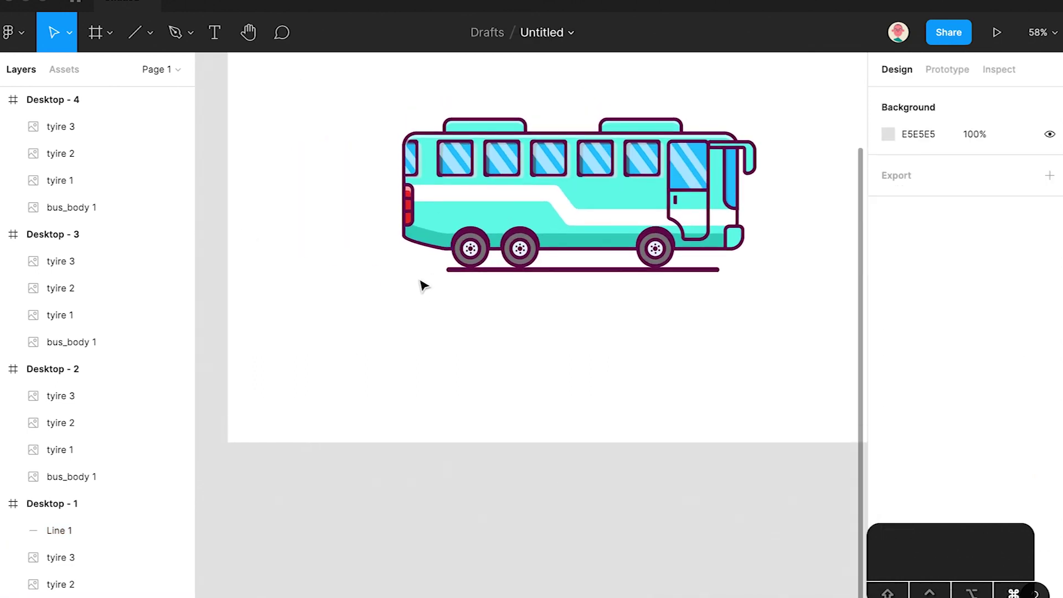
scroll(423, 285, up, 3)
drag(665, 267, 648, 272)
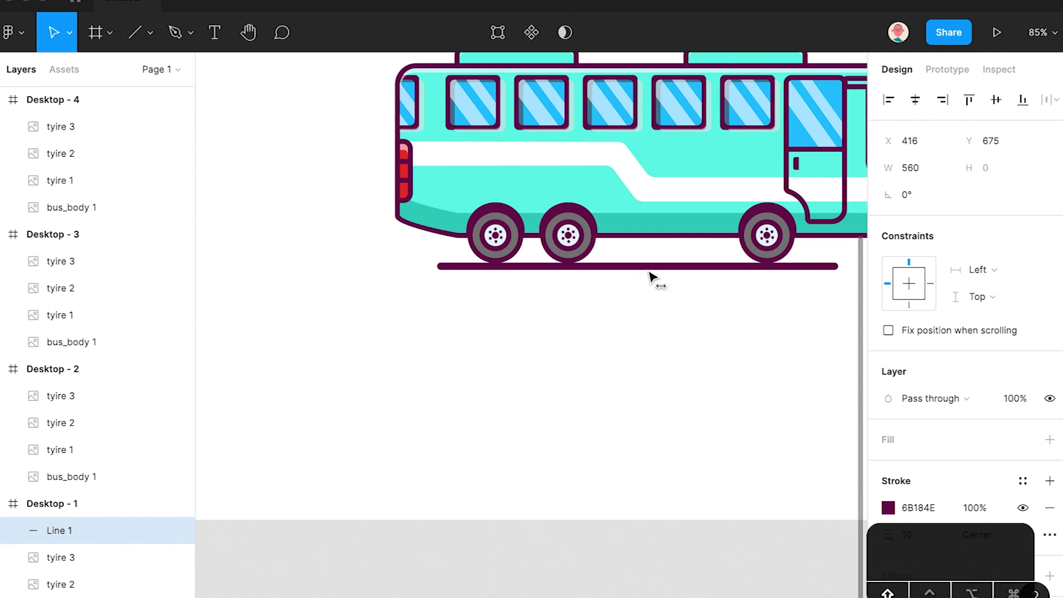
click(671, 324)
- Copy the ground line from Desktop - 1 into Desktop - 2 at the same position under the bus
scroll(671, 324, down, 1)
scroll(674, 330, down, 3)
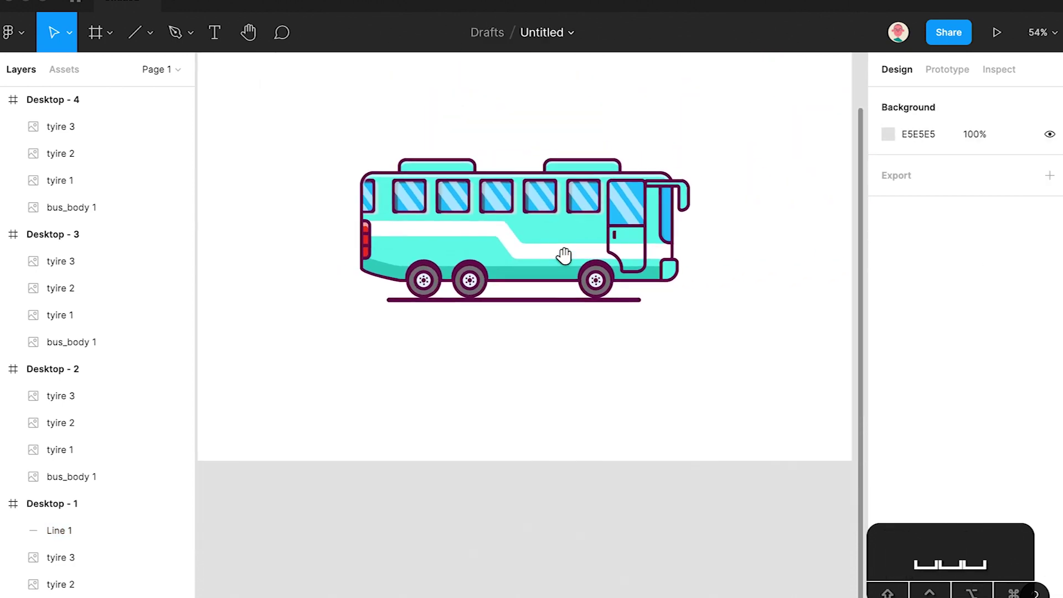
scroll(599, 265, down, 5)
scroll(613, 254, right, 5)
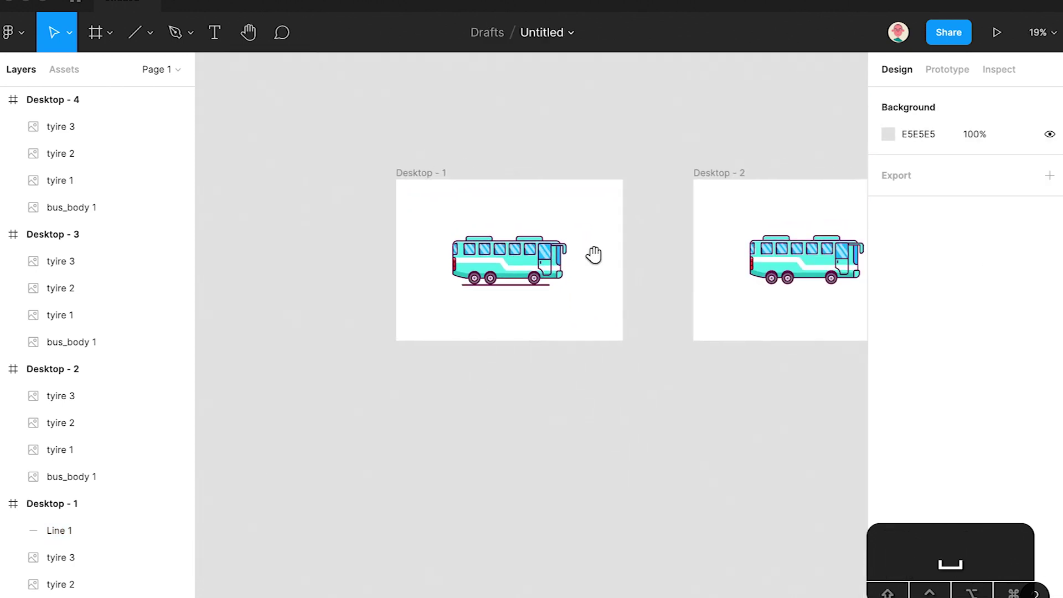
scroll(636, 283, up, 1)
click(333, 248)
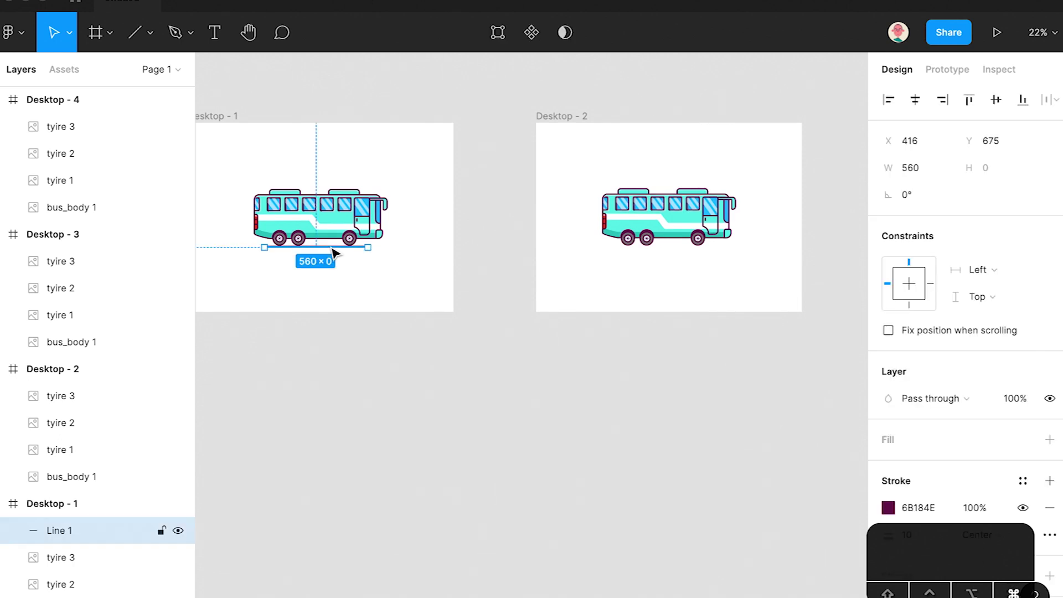
click(587, 132)
key(super+v)
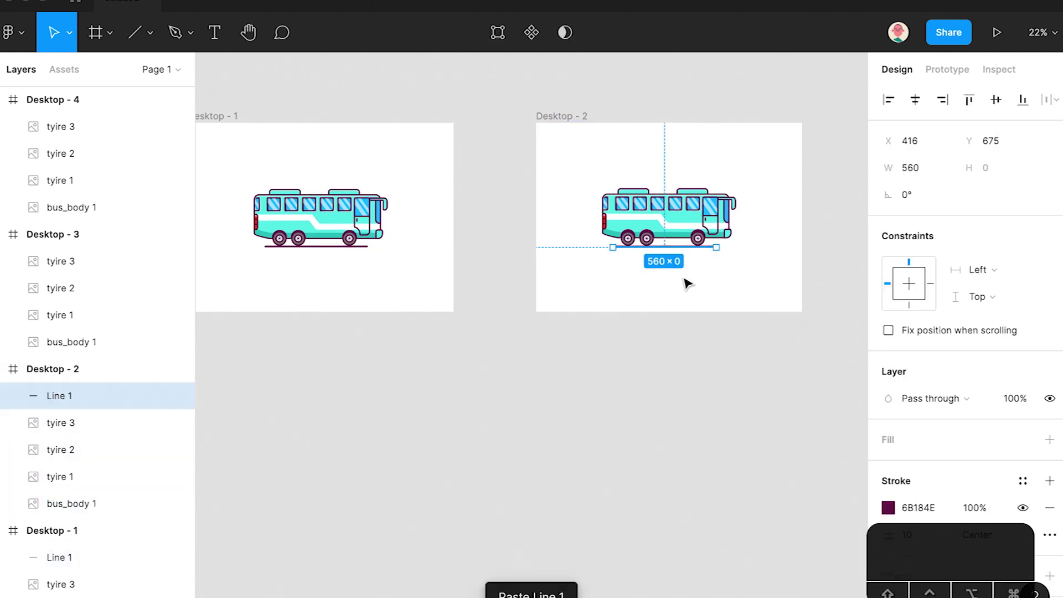
- Draw a short horizontal line about 25 long just behind the rear end of the ground line in Desktop - 2
scroll(612, 254, up, 5)
key(l)
drag(550, 223, 571, 222)
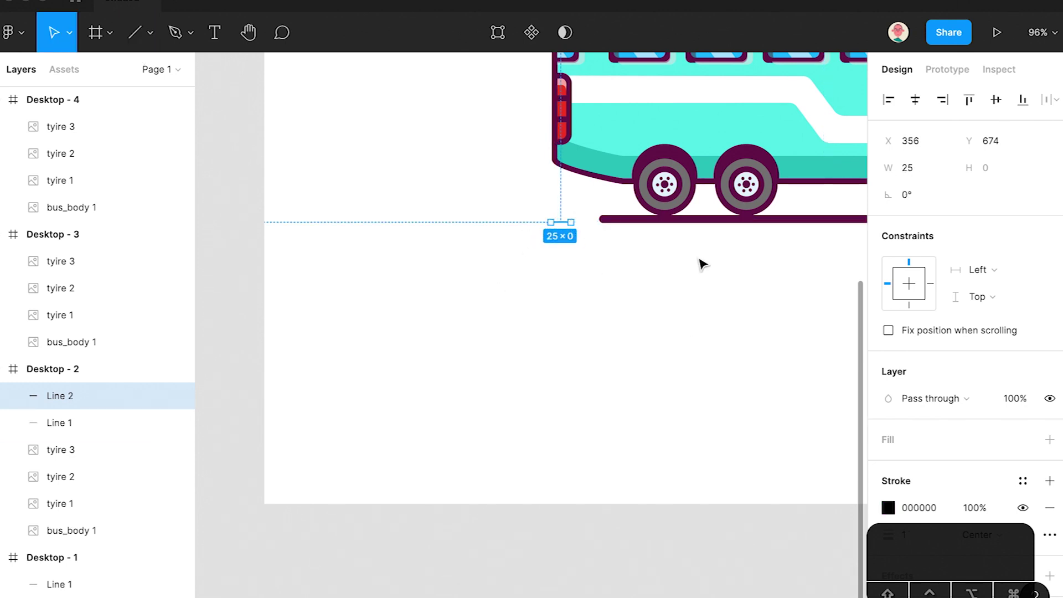
click(729, 223)
click(565, 224)
- Set the short line's stroke thickness to 10 and its caps to Round
scroll(929, 416, down, 1)
click(928, 493)
text(10)
key(Return)
click(1050, 487)
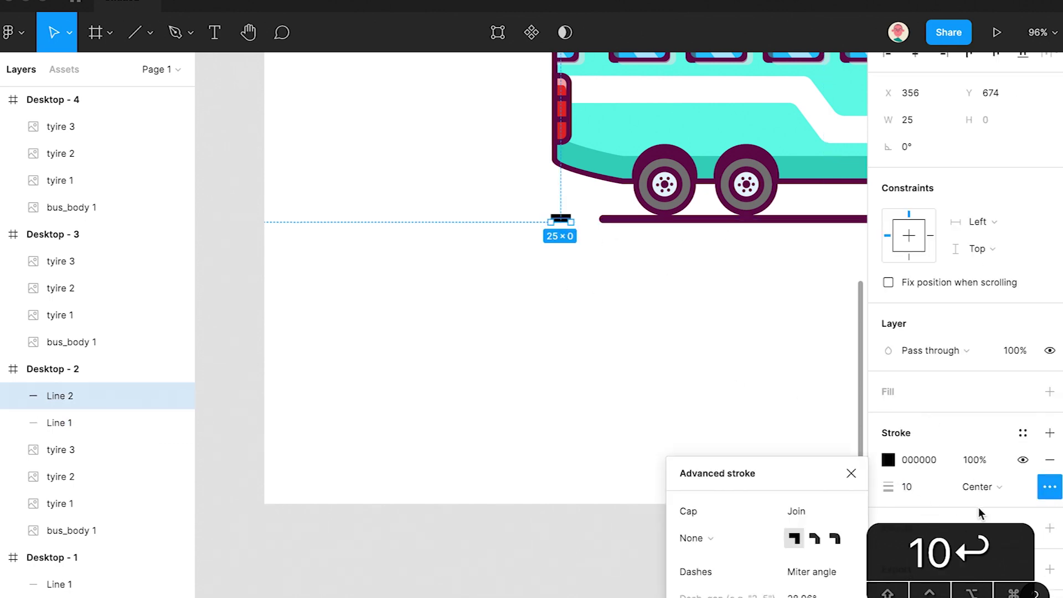
click(739, 542)
click(738, 562)
click(642, 321)
- Recolor the short line with the ground line's purple 6B184E and move it level with the ground line at X 384, Y 675
click(688, 221)
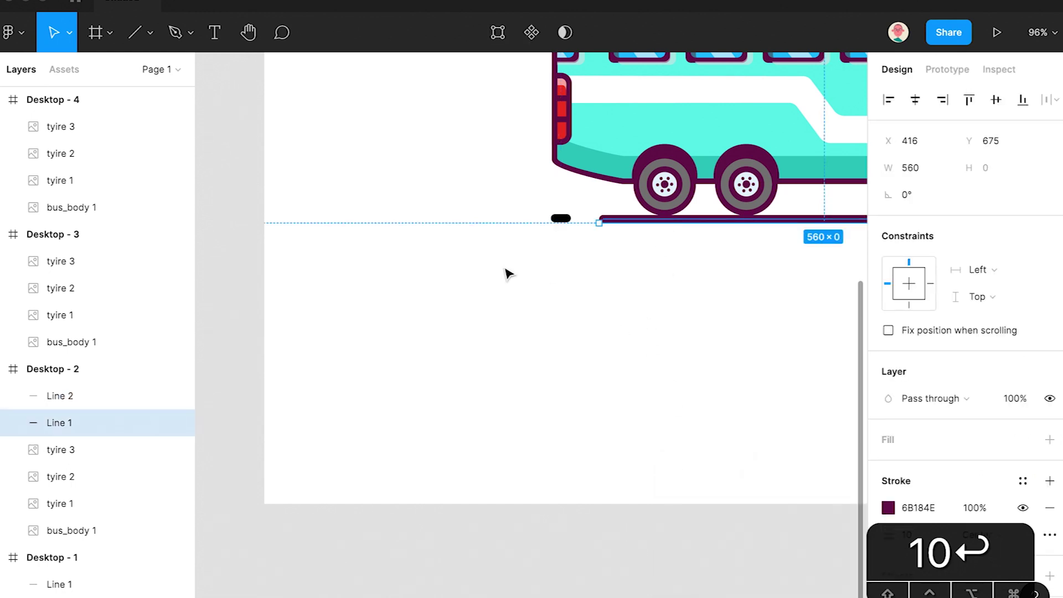
click(560, 219)
key(i)
click(692, 220)
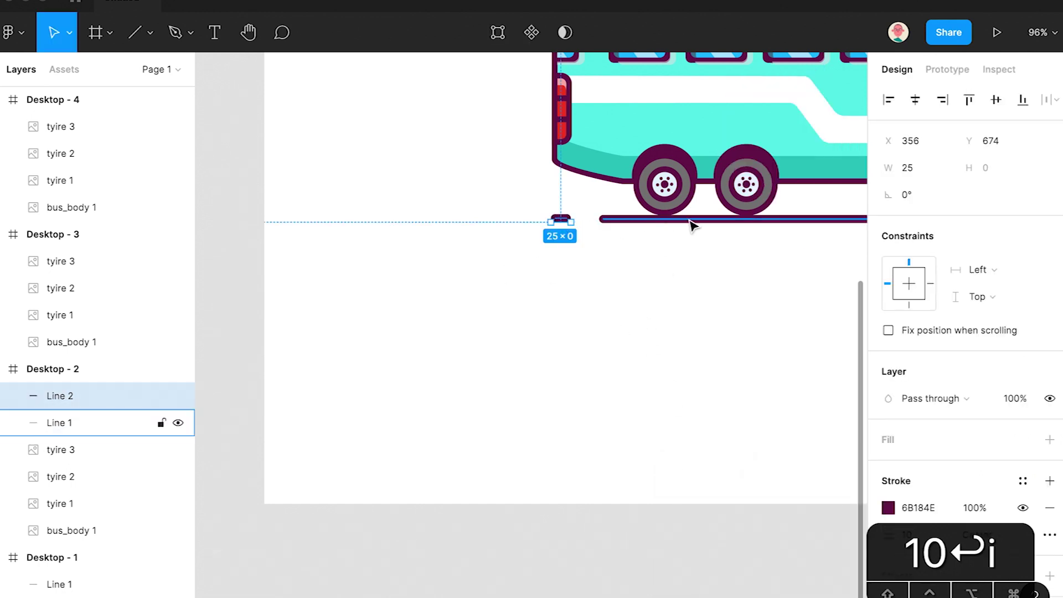
key(v)
click(646, 323)
drag(561, 223, 579, 228)
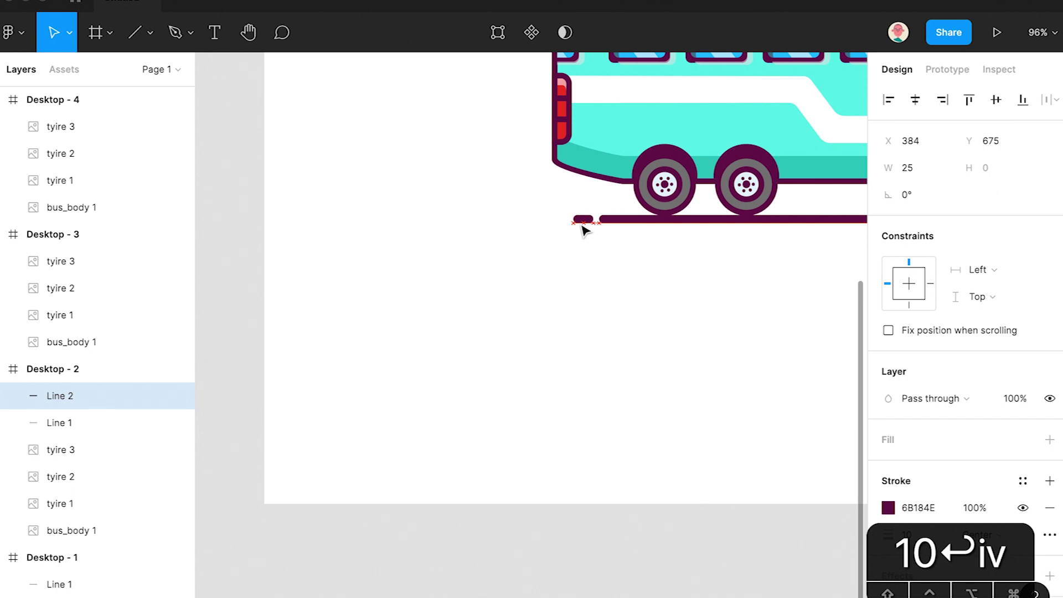
- Copy the ground line and short dash from Desktop - 2 into Desktop - 3
scroll(584, 230, down, 6)
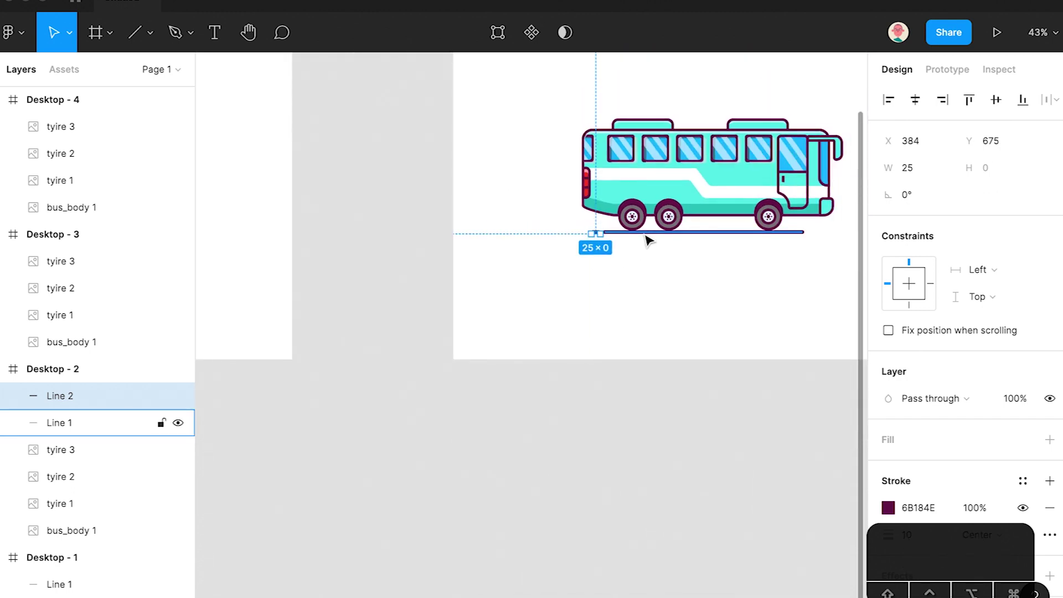
shift+click(650, 233)
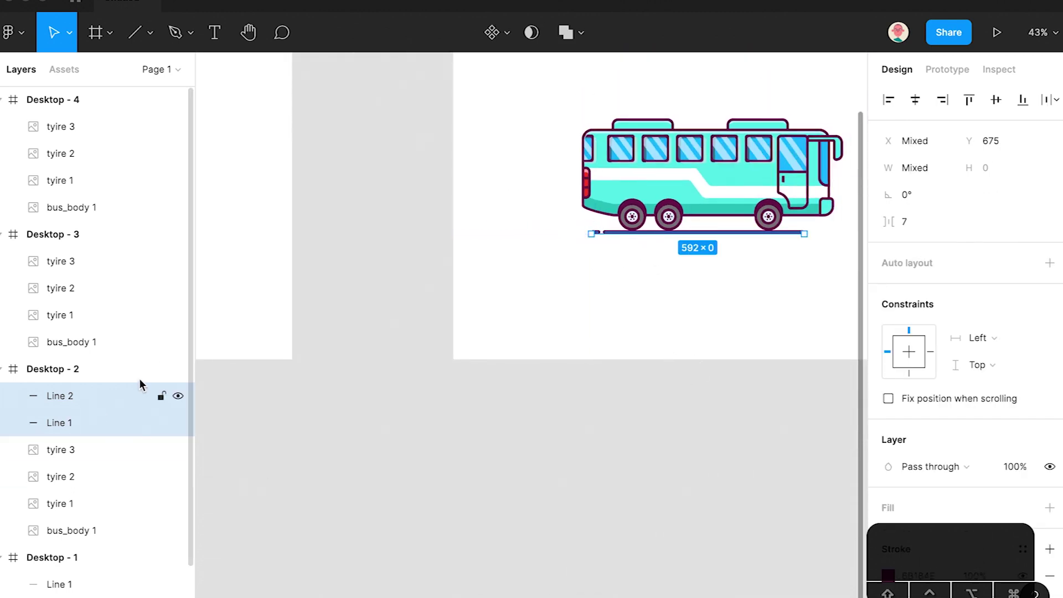
click(59, 238)
key(shift+2)
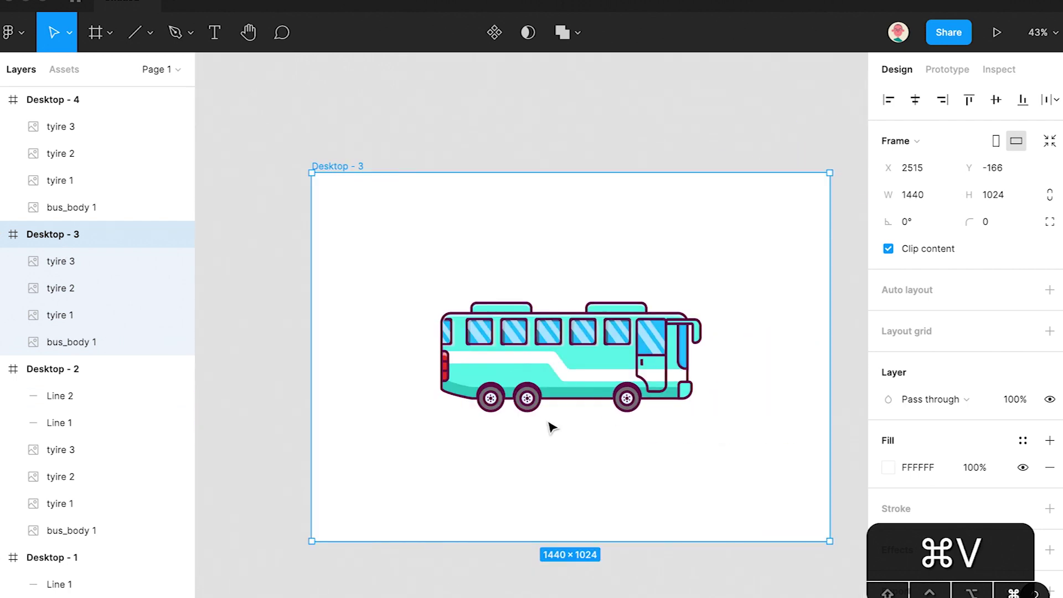
key(super+v)
key(shift+2)
click(475, 435)
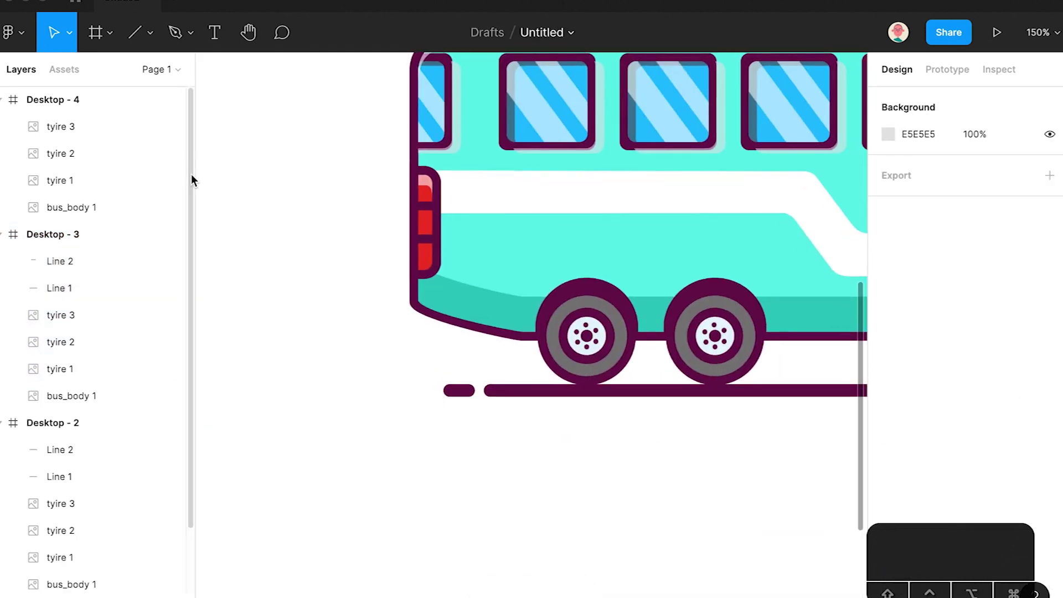
- Move the short dash in Desktop - 3 farther behind the bus and draw a line about 49 long in the gap
click(133, 34)
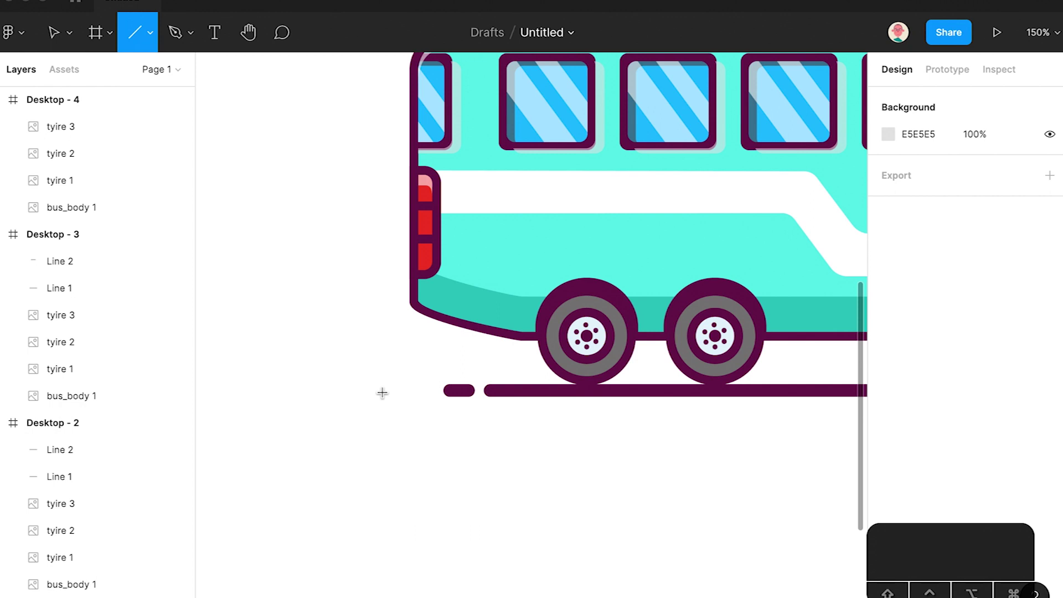
key(v)
click(462, 392)
mouse_move(462, 392)
mouse_down()
mouse_move(365, 393)
mouse_move(465, 388)
mouse_up()
key(l)
scroll(907, 433, down, 2)
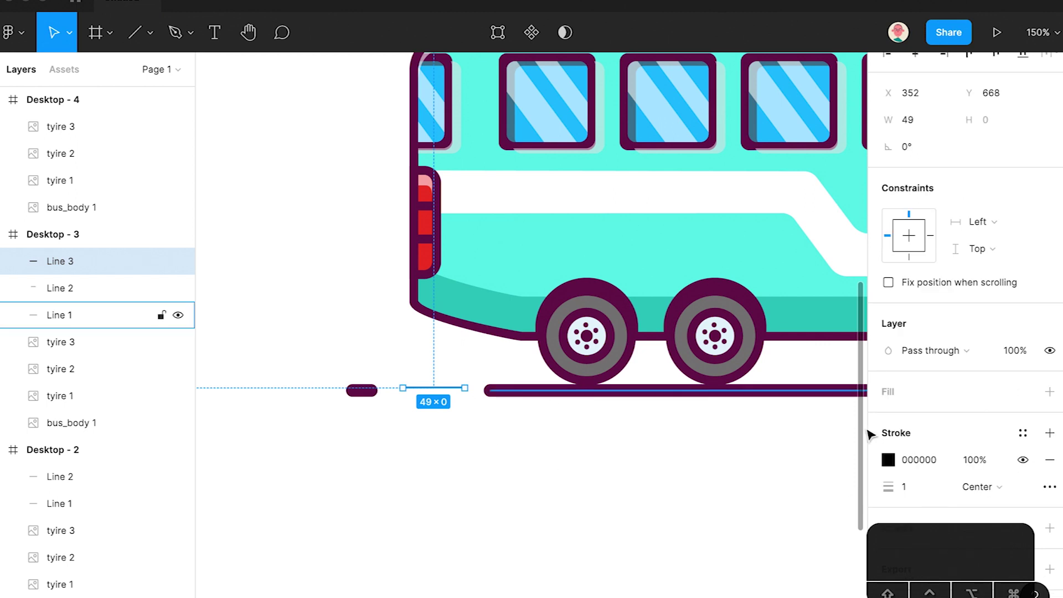
- Set the 49-long line's stroke thickness to 10 and its caps to Round
click(927, 487)
text(10)
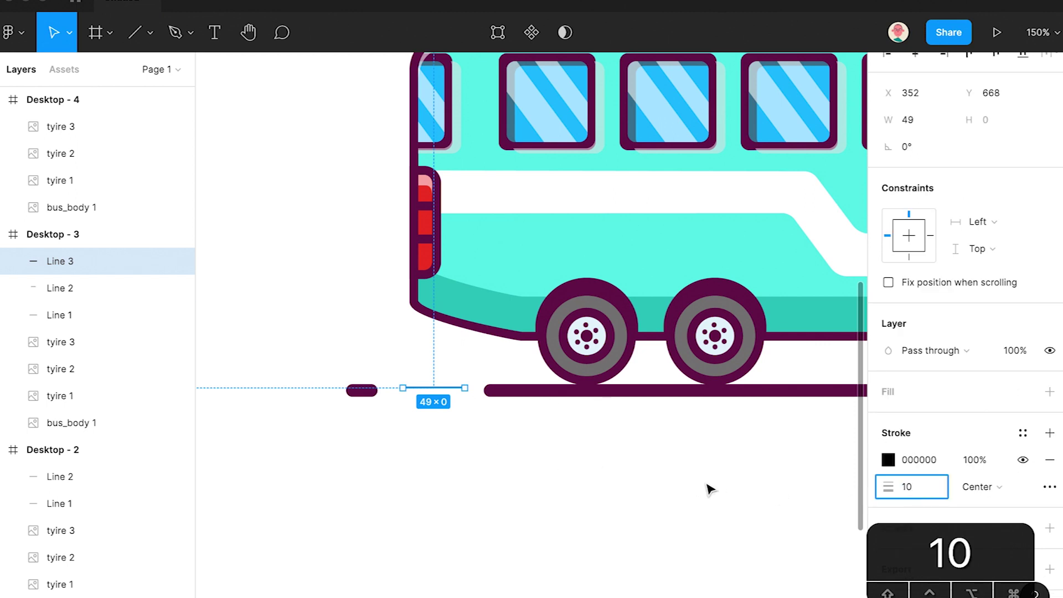
click(710, 489)
click(456, 383)
scroll(1011, 439, down, 2)
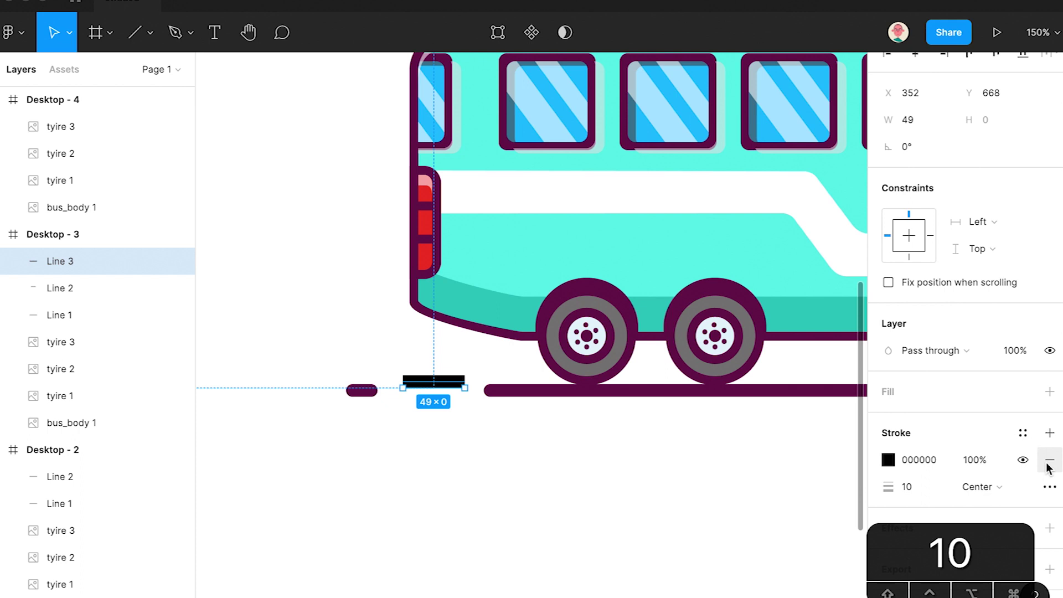
click(1049, 487)
click(692, 537)
click(714, 555)
- Align the 49-long line with the ground line at Y 675 and recolor it with the ground line's purple 6B184E
drag(443, 386, 446, 401)
key(i)
click(512, 392)
key(v)
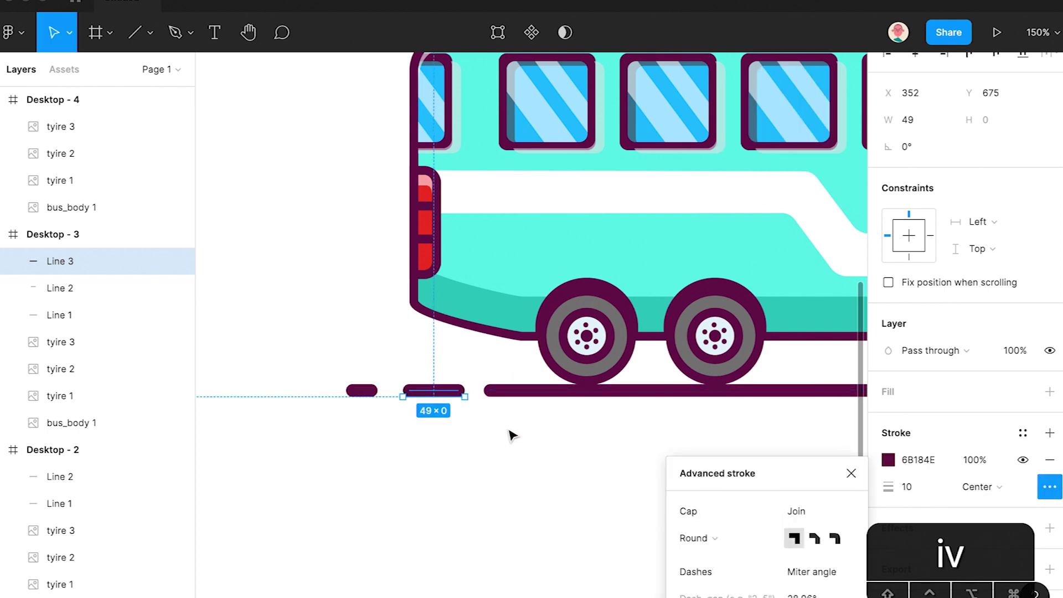
click(513, 436)
- Move the short dash in Desktop - 3 close to the rear end of the 49-long line
scroll(511, 437, down, 3)
scroll(498, 437, up, 8)
drag(383, 352, 404, 353)
click(239, 351)
key(space)
drag(289, 350, 403, 362)
drag(334, 359, 406, 361)
- Copy all three ground line segments from Desktop - 3 into Desktop - 4
scroll(522, 440, down, 10)
key(space)
drag(613, 375, 106, 355)
drag(336, 432, 597, 363)
click(377, 364)
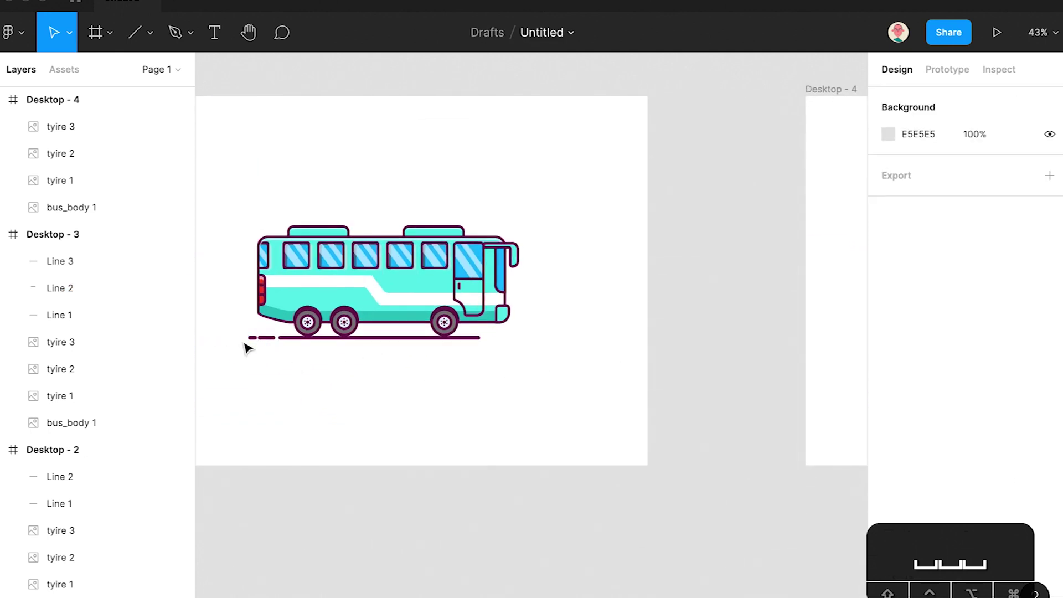
drag(294, 347, 296, 351)
key(space)
drag(658, 359, 206, 368)
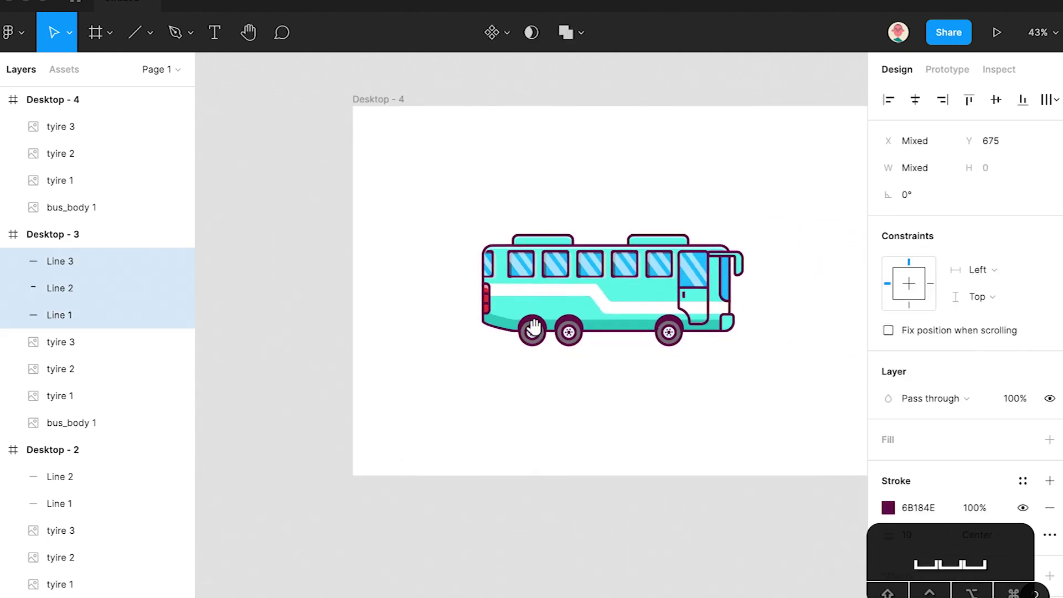
click(408, 114)
key(super+v)
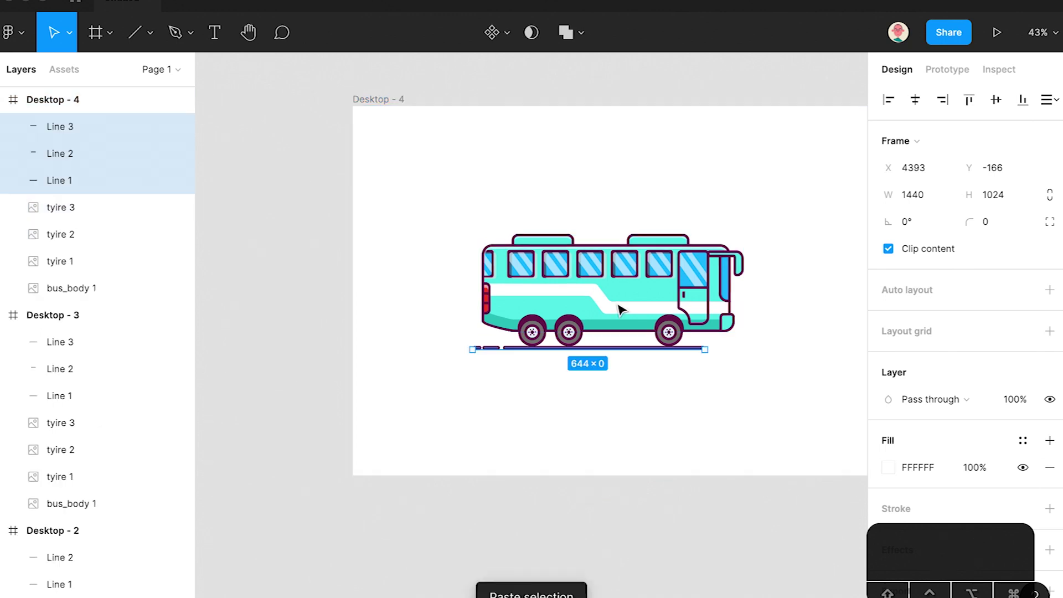
- Replace the two dashes in Desktop - 4 with one new short line about 21 long behind the ground line
scroll(559, 382, up, 5)
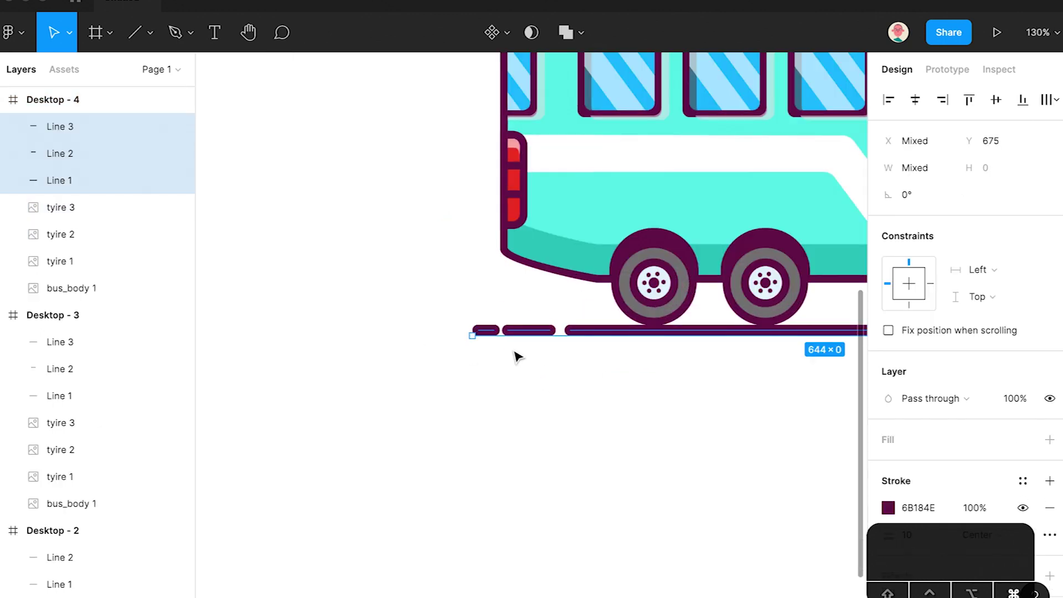
click(526, 368)
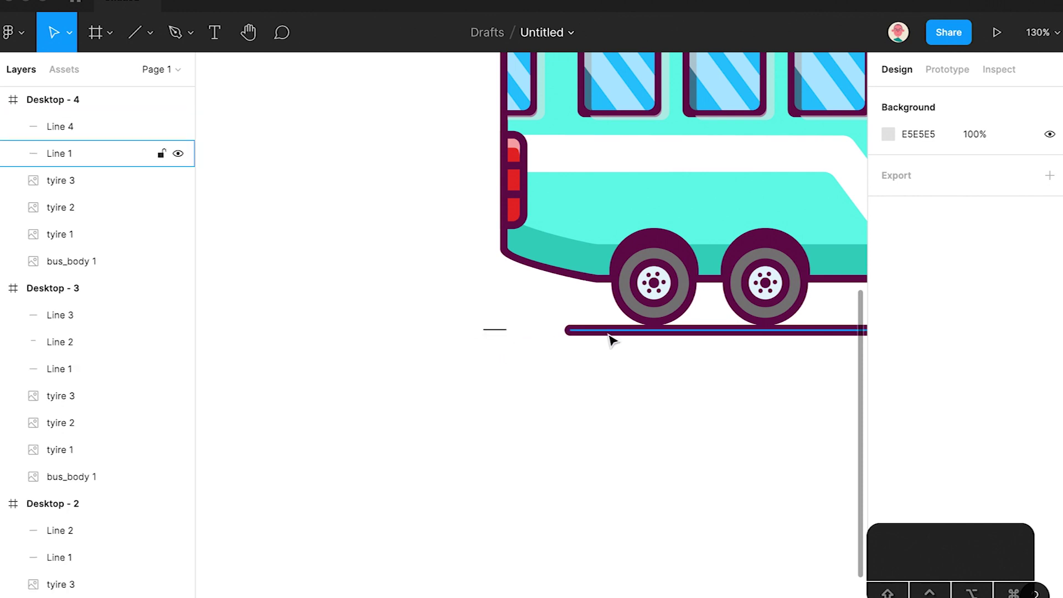
- Try to transfer the ground line's styling to the new short line in Desktop - 4 by copying and pasting
click(610, 335)
key(super+shift+c)
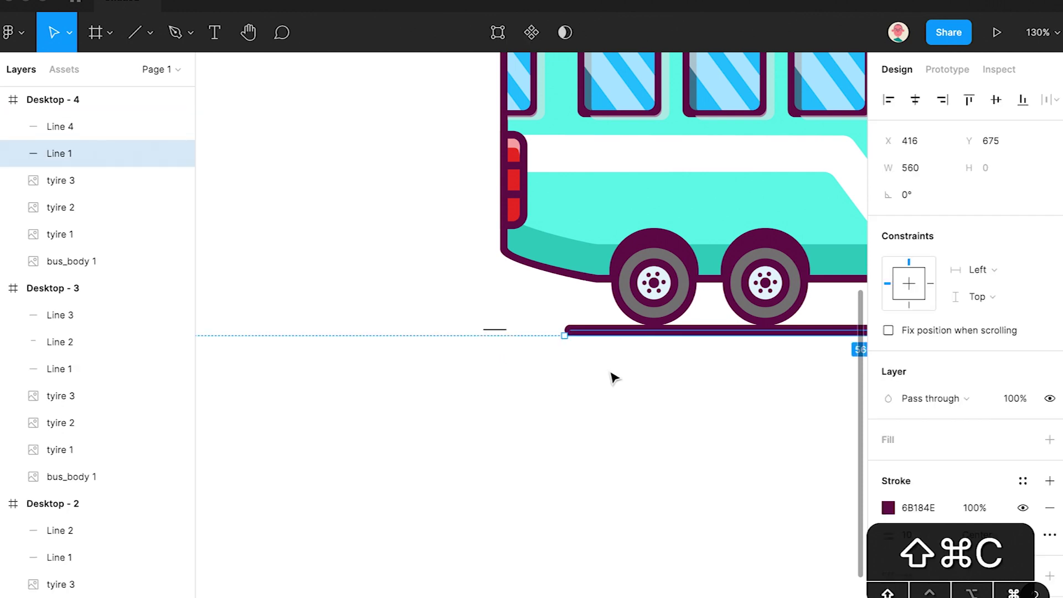
click(495, 331)
click(582, 334)
click(499, 330)
key(super+v)
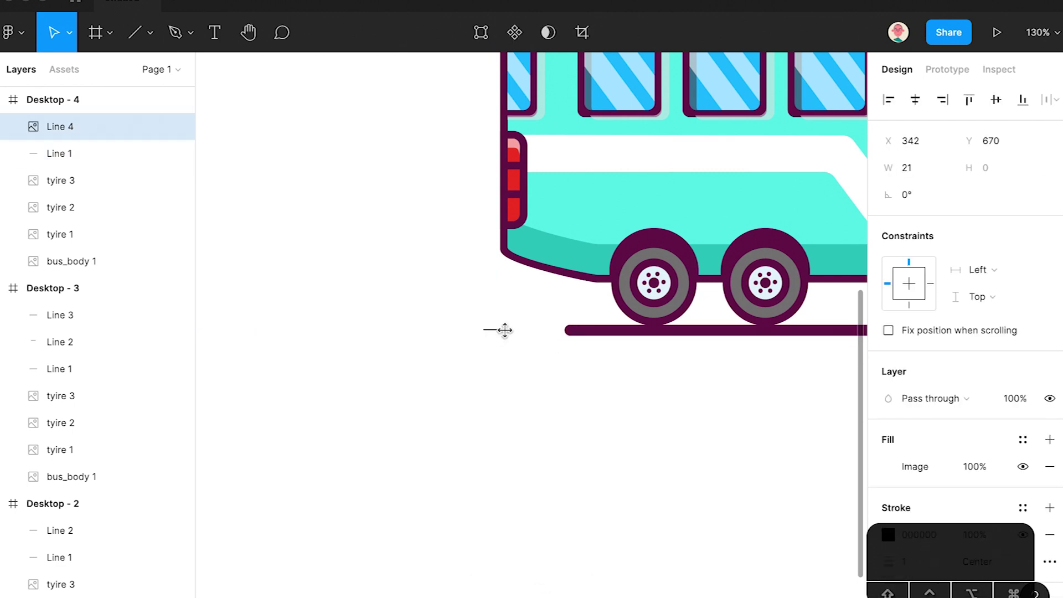
- Apply the ground line's copied properties to the short line in Desktop - 4 and align it at X 346, Y 675
click(624, 334)
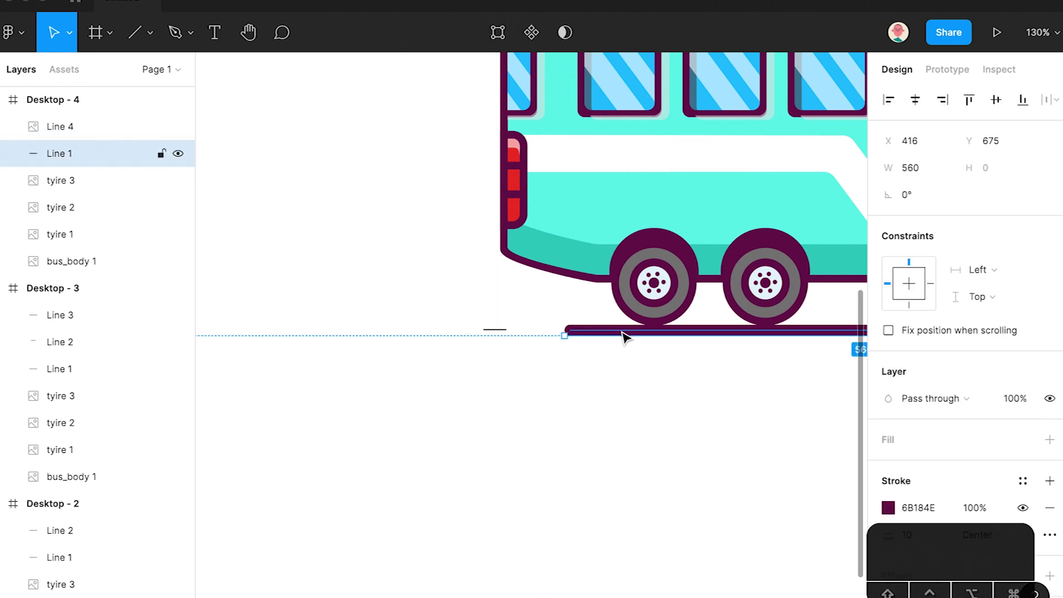
click(496, 331)
key(alt+super+v)
drag(502, 331, 502, 336)
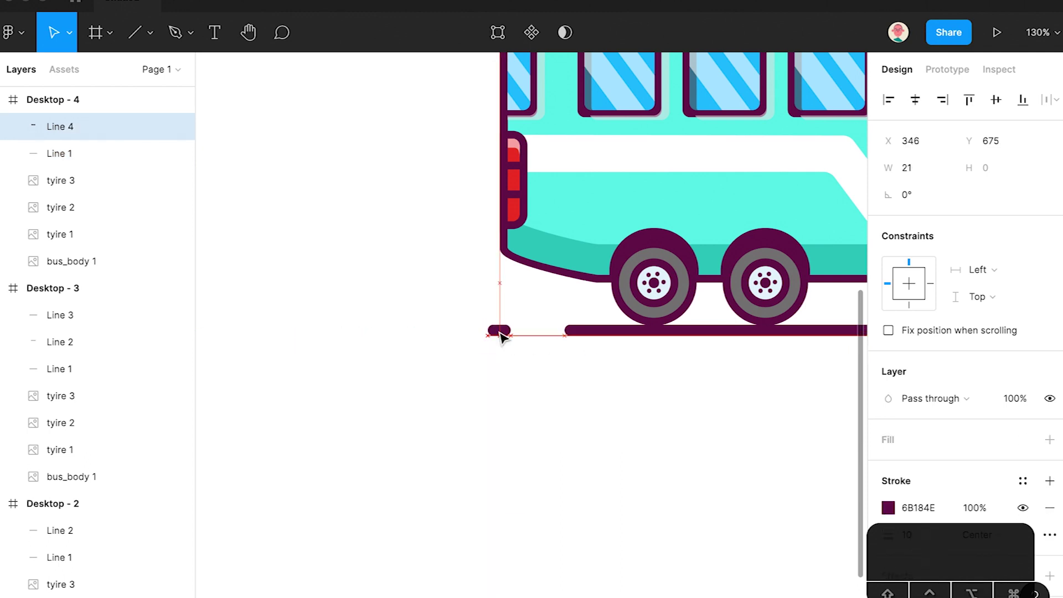
click(564, 375)
- Add a prototype interaction to the Desktop - 1 frame with an After delay trigger of 800ms
scroll(565, 375, down, 6)
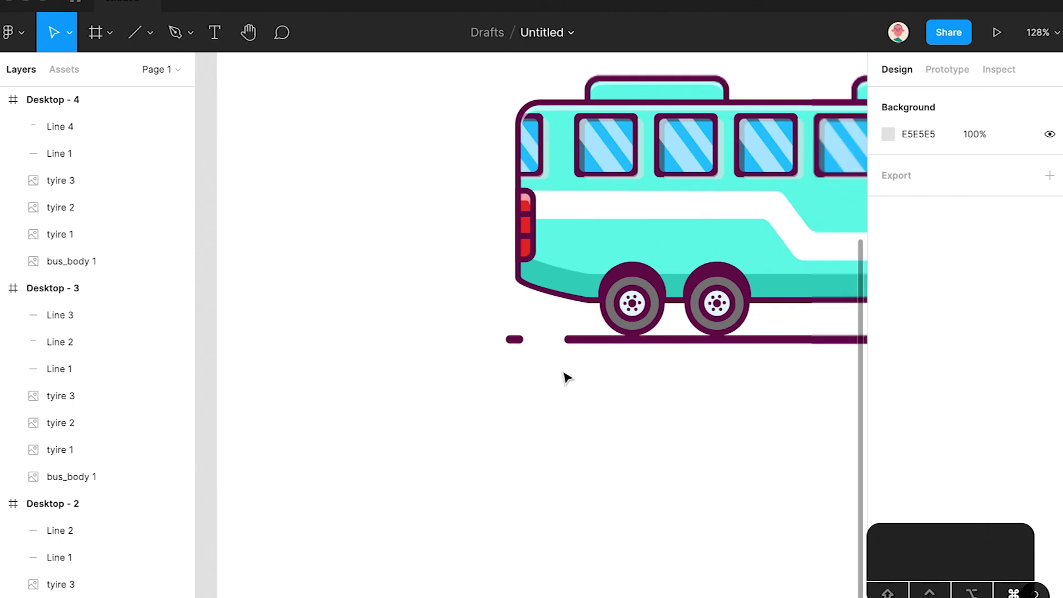
scroll(564, 374, down, 4)
key(space)
drag(245, 400, 527, 327)
drag(218, 318, 505, 358)
scroll(421, 374, right, 5)
scroll(498, 348, left, 3)
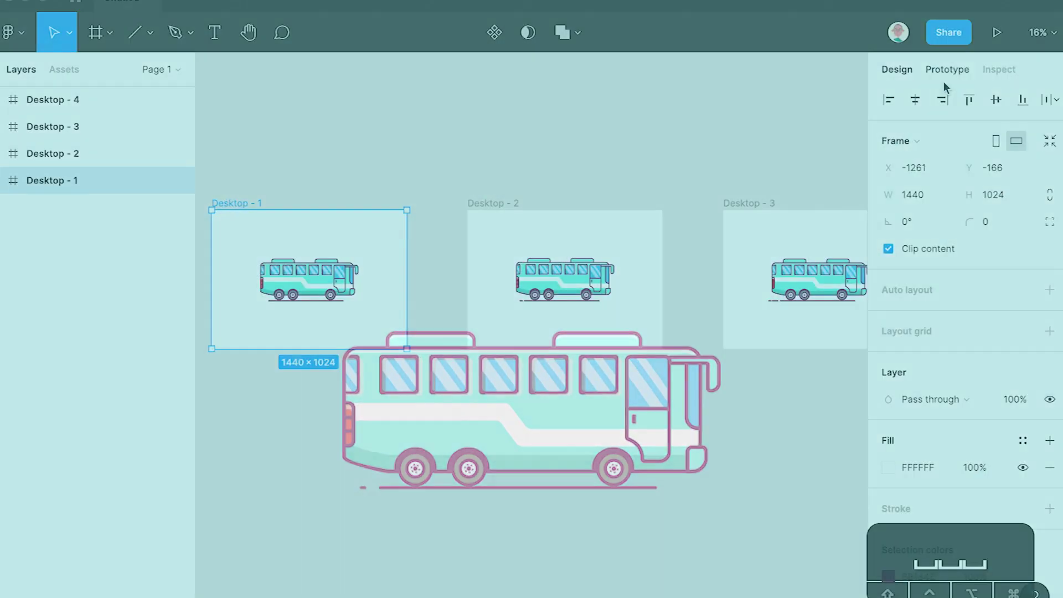
click(948, 76)
click(915, 108)
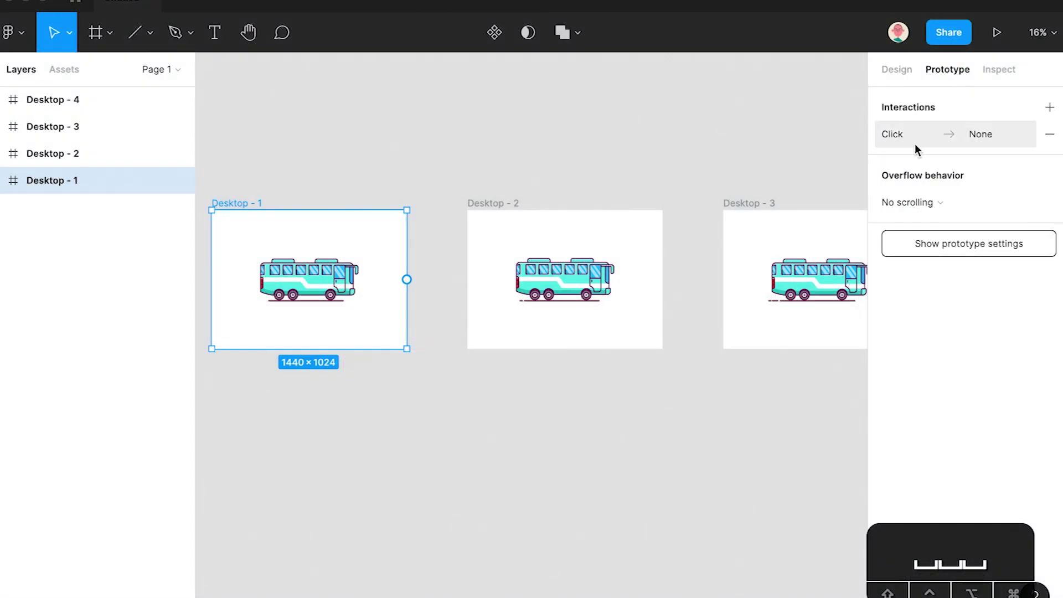
click(915, 136)
click(715, 174)
click(735, 386)
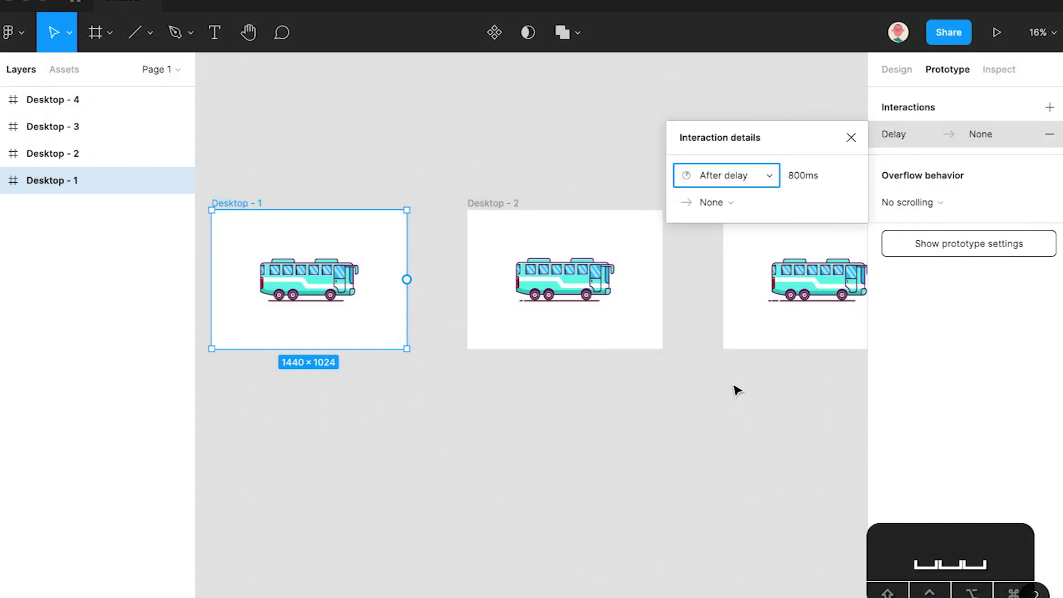
- Set the Desktop - 1 delay interaction to navigate to Desktop - 2
click(727, 200)
click(732, 202)
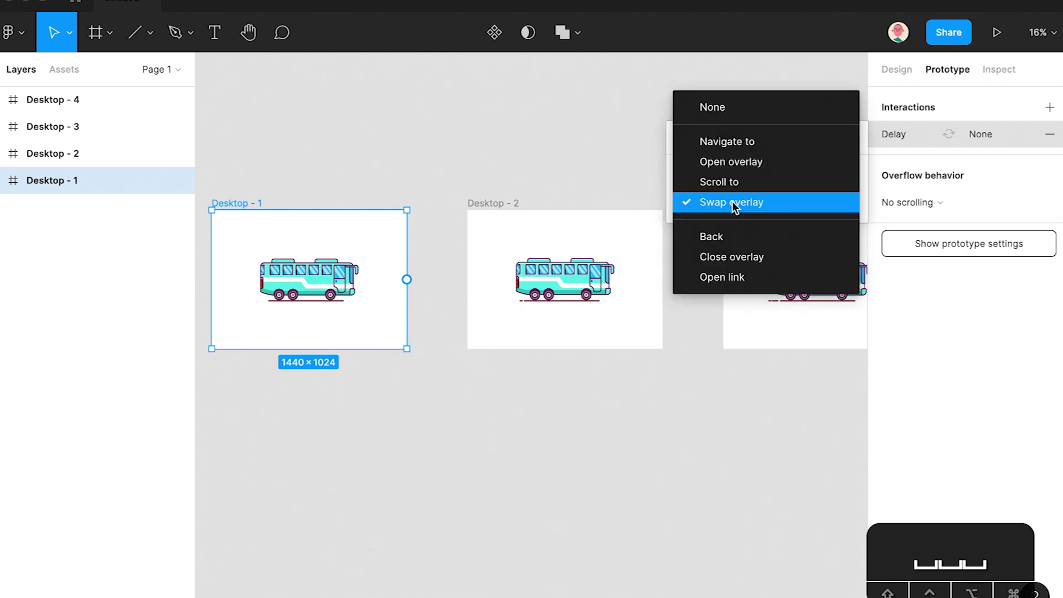
click(726, 140)
click(798, 203)
click(807, 204)
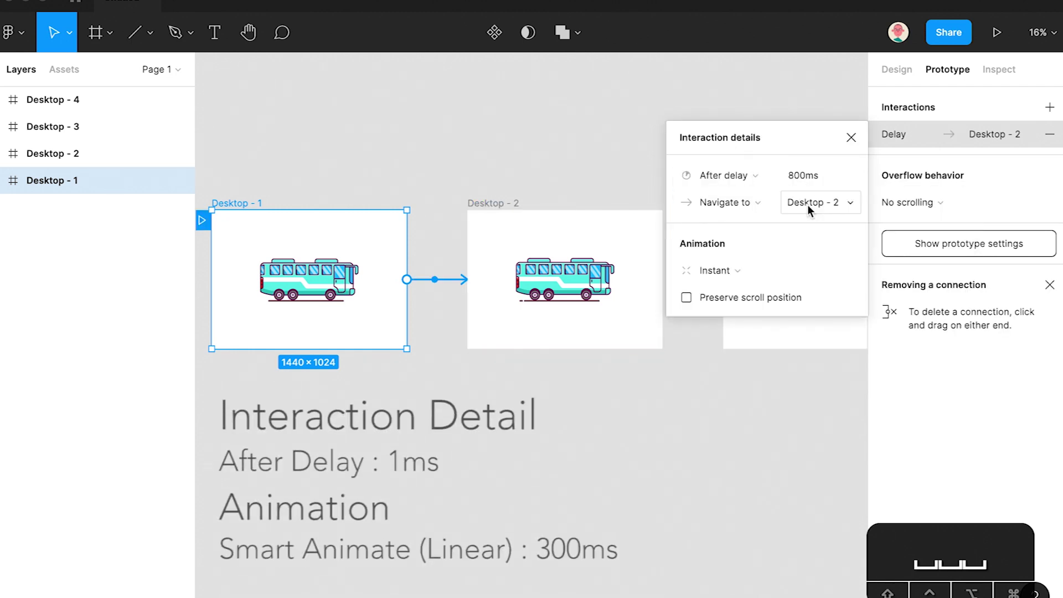
- Use Smart animate for the Desktop - 1 to Desktop - 2 transition and set its after-delay time to 1 ms
click(705, 264)
click(710, 268)
click(710, 268)
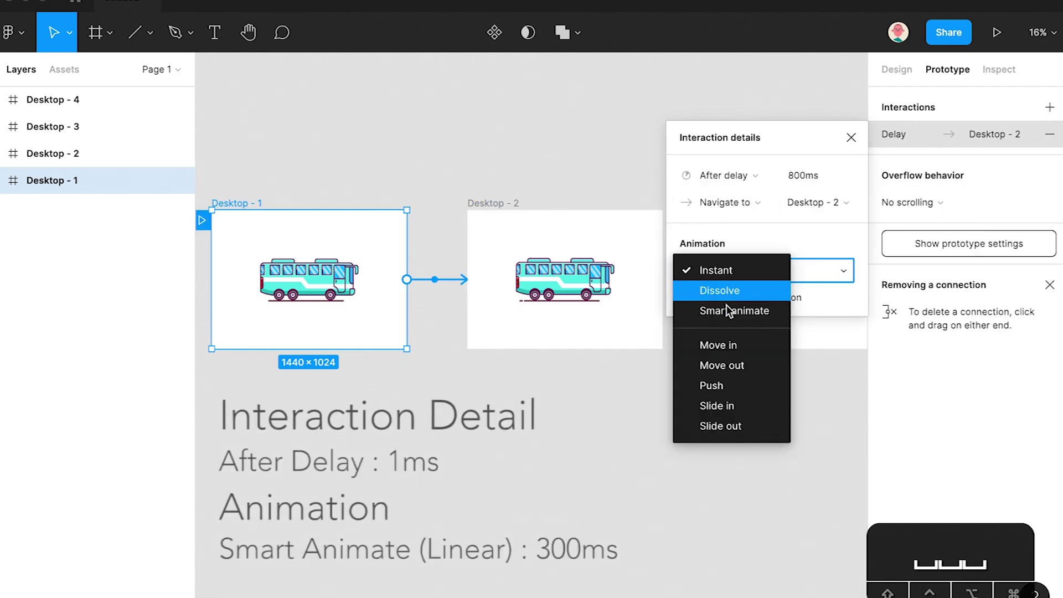
click(727, 306)
click(713, 298)
click(712, 244)
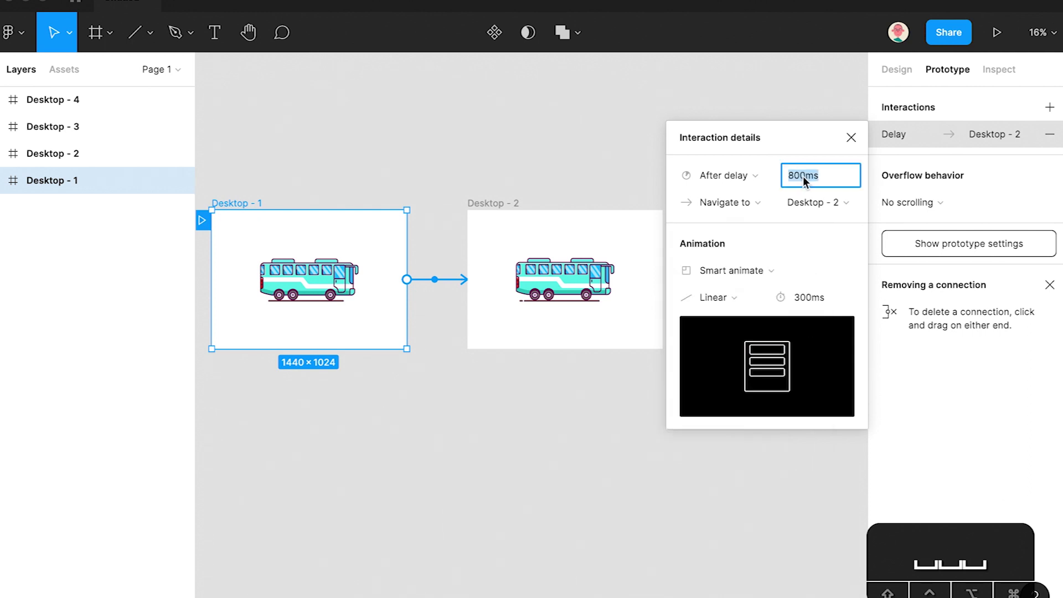
text(1)
click(641, 157)
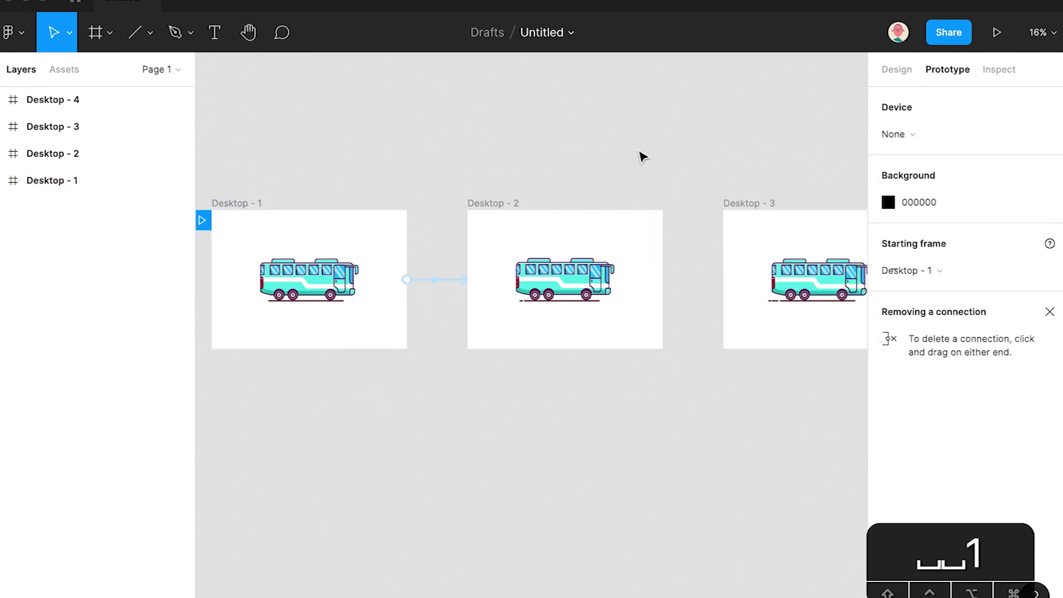
- Connect Desktop - 2 to Desktop - 3 with an After delay trigger of 1 ms
click(526, 210)
drag(662, 280, 739, 288)
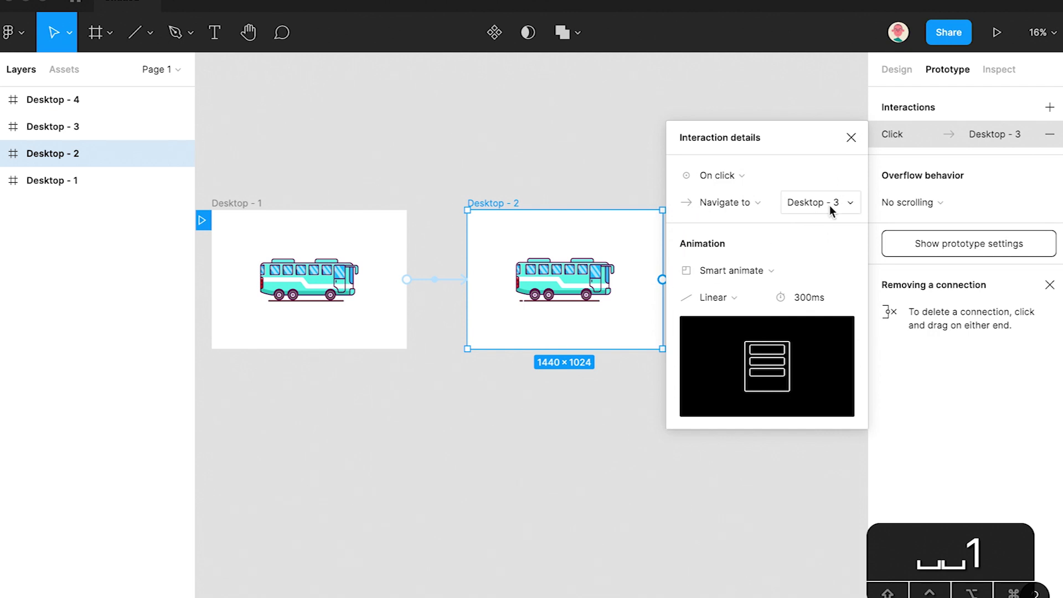
click(717, 175)
click(760, 394)
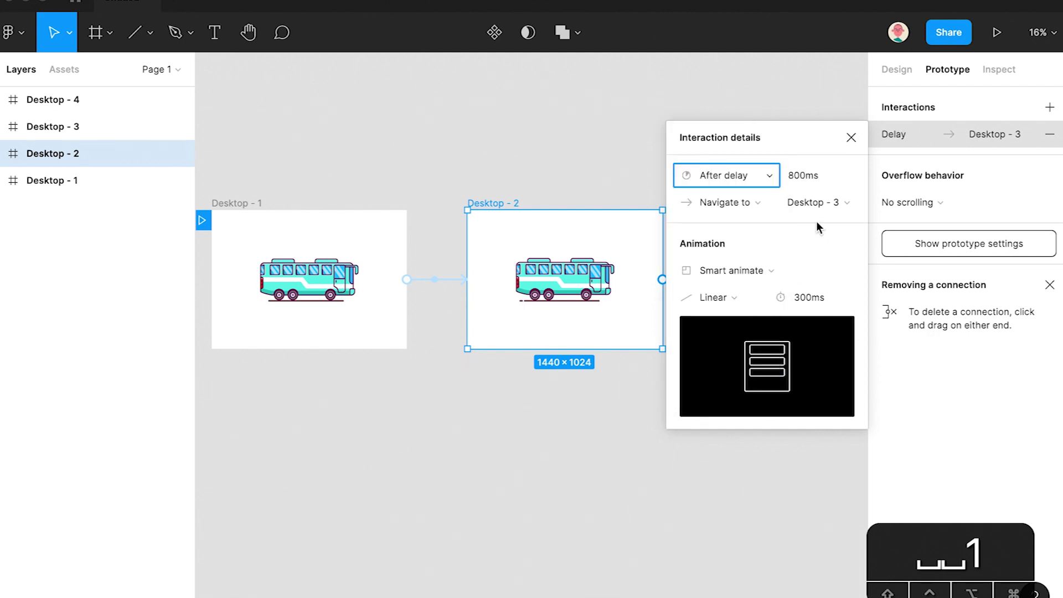
text(1)
click(607, 178)
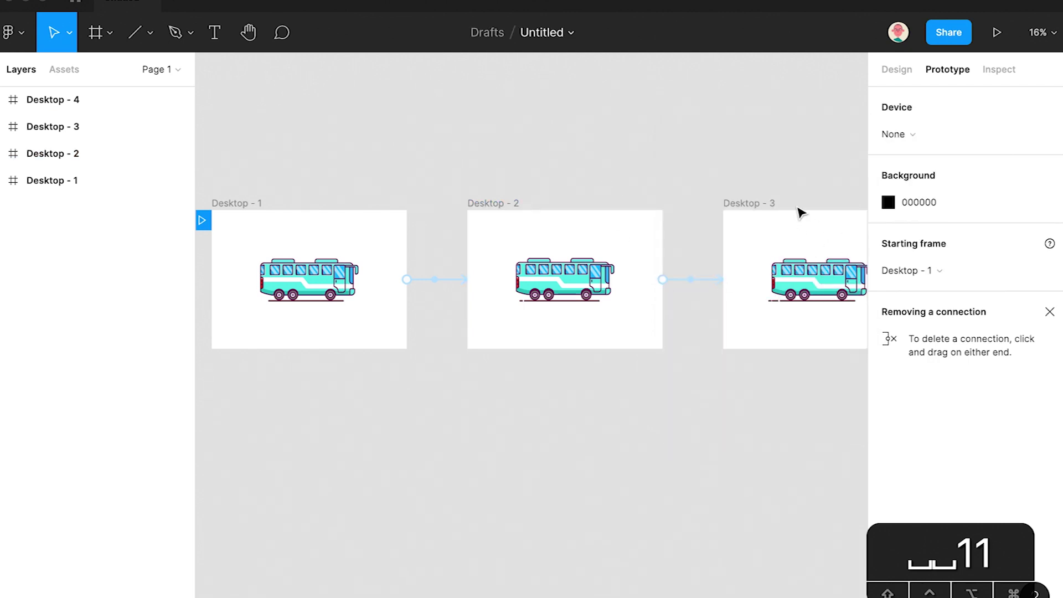
- Connect Desktop - 3 to Desktop - 4 with an After delay trigger of 1 ms
drag(800, 212, 512, 215)
click(603, 244)
drag(628, 290, 714, 297)
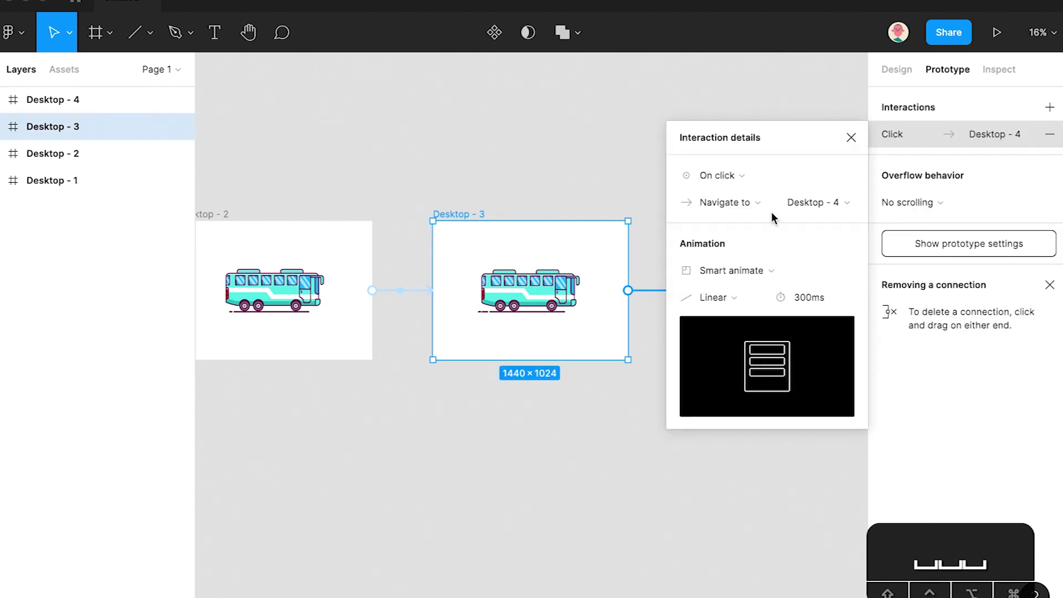
click(732, 174)
click(725, 385)
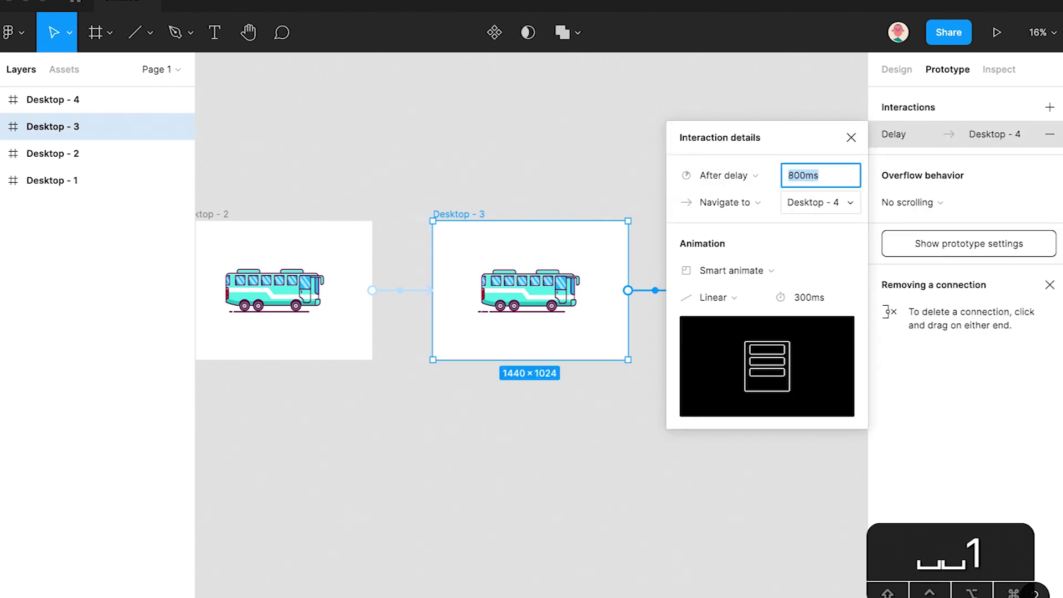
click(678, 326)
- Connect Desktop - 4 back to Desktop - 1 with an After delay trigger of 1 ms to close the loop
scroll(721, 238, down, 2)
click(725, 186)
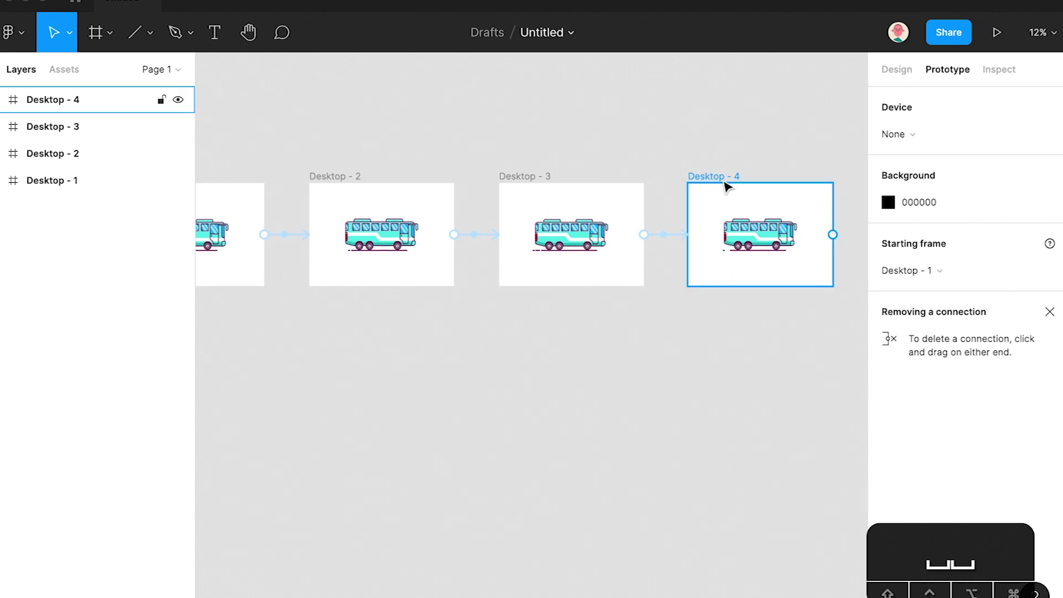
drag(832, 235, 251, 246)
click(735, 177)
click(722, 384)
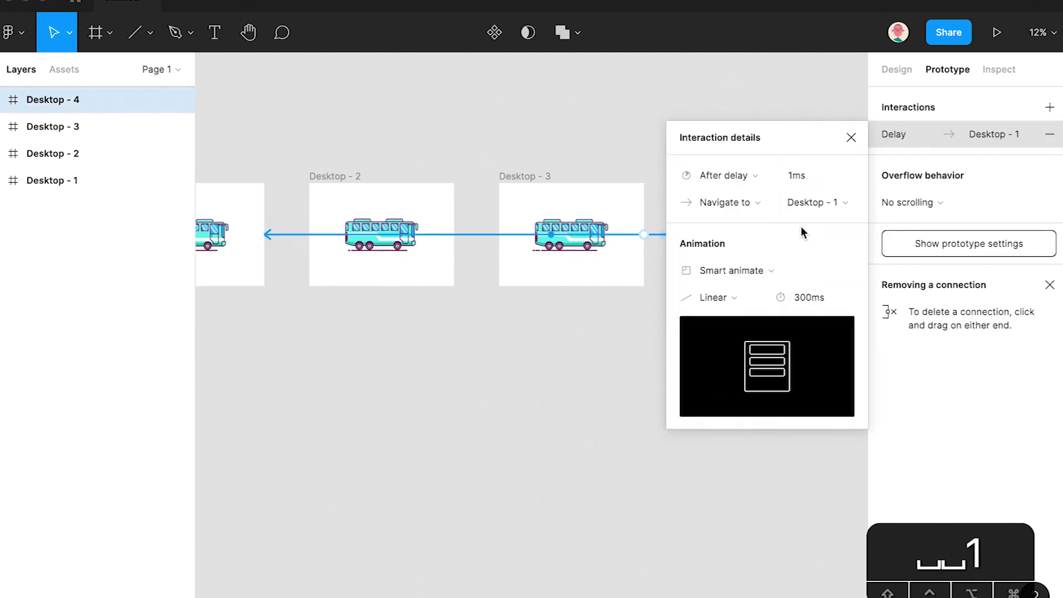
click(487, 397)
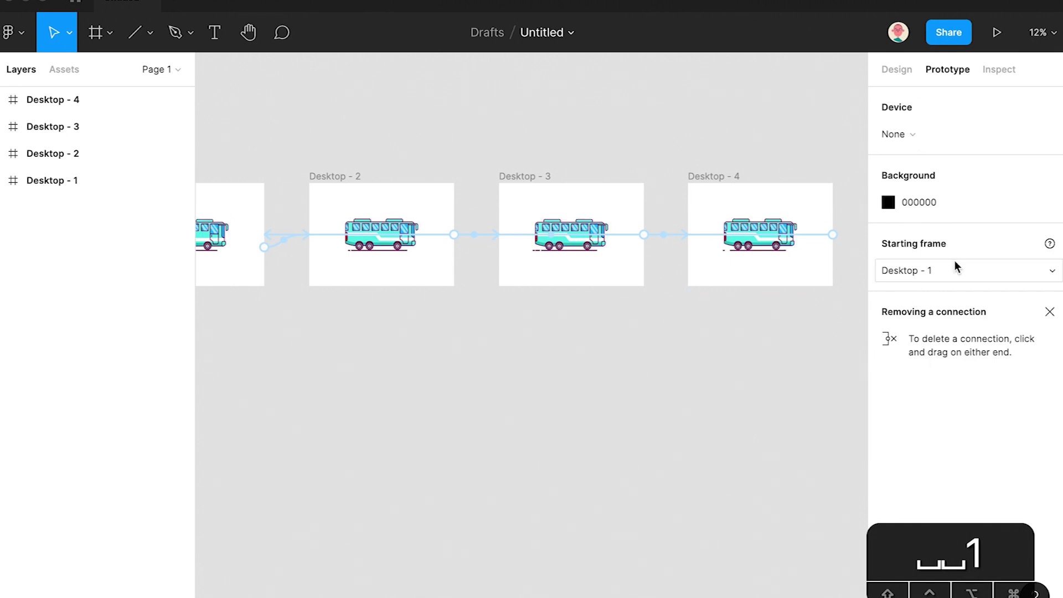
- Set the prototype device to a custom size of 1440 wide by 1024 high
click(916, 144)
click(963, 578)
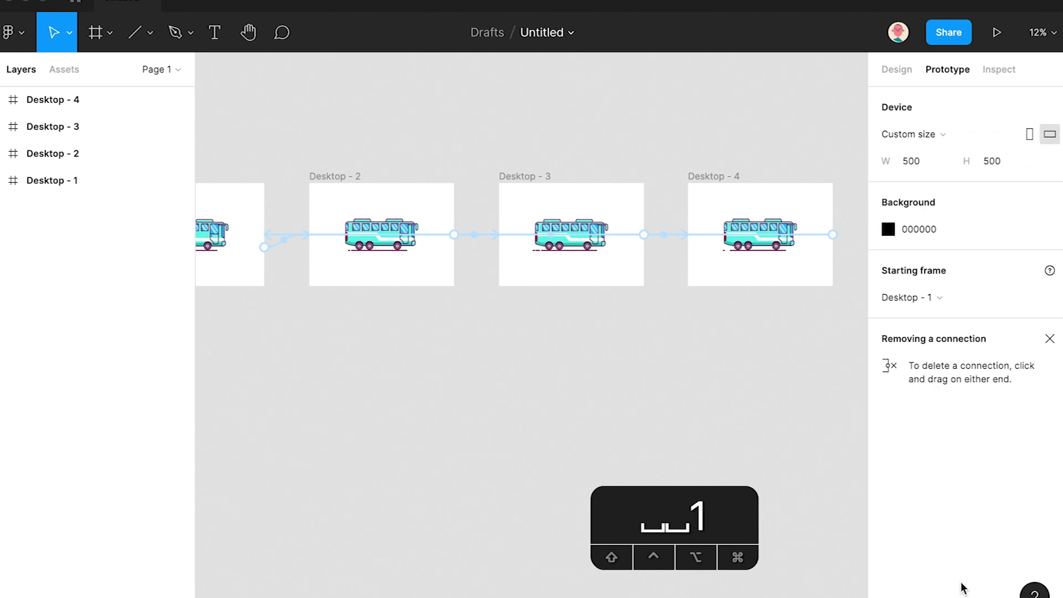
text(1140)
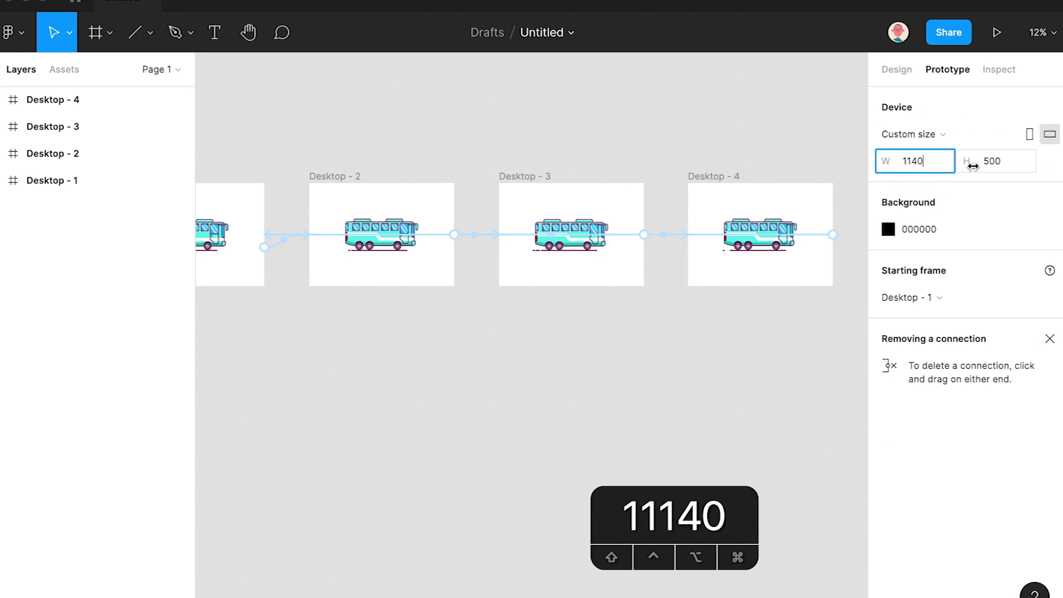
key(BackSpace)
key(BackSpace)
key(BackSpace)
text(440)
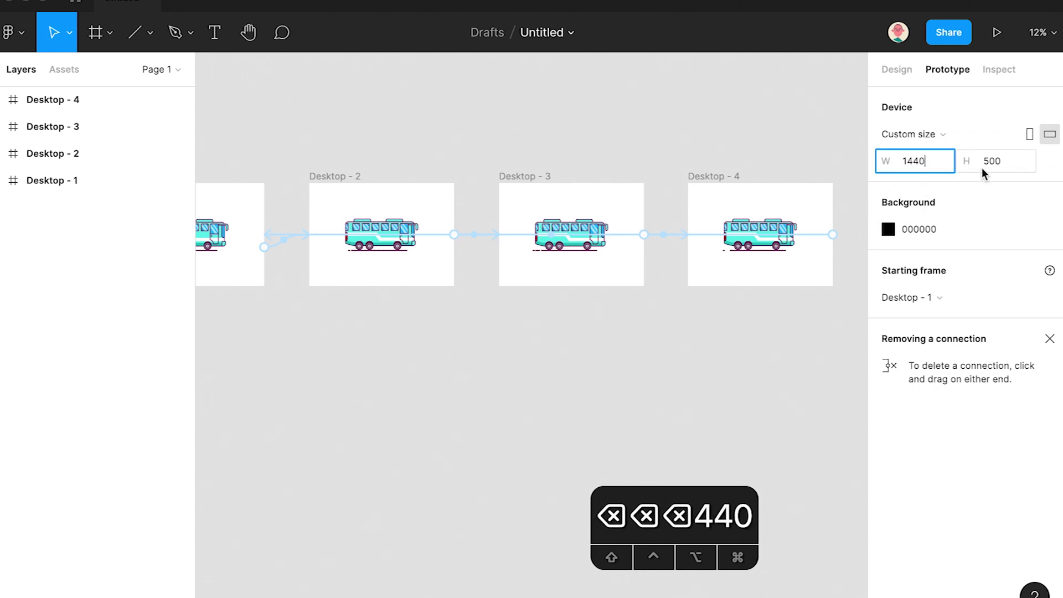
text(1024)
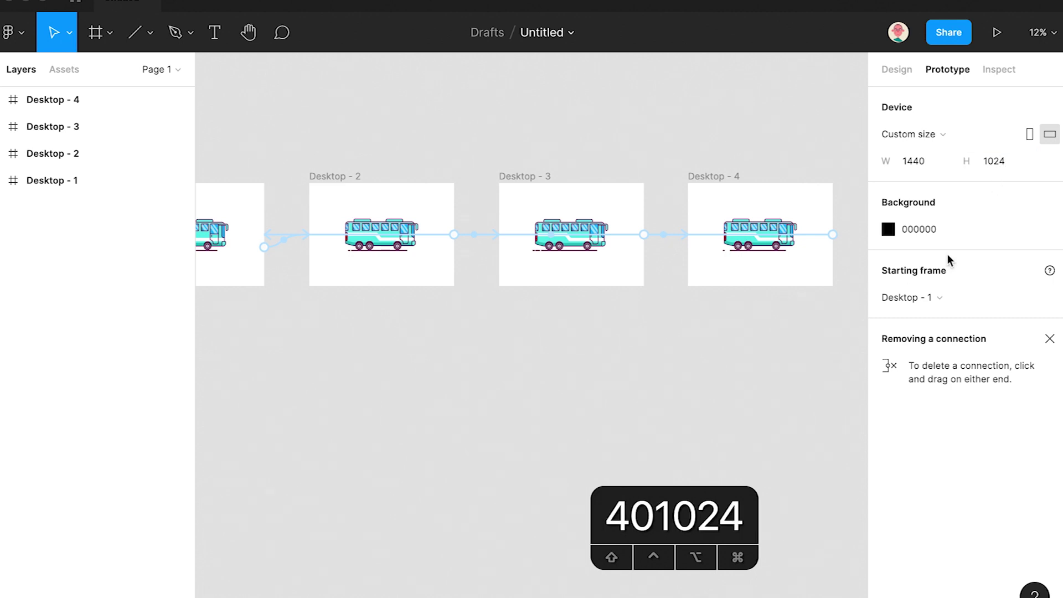
- Play the prototype to check the looping bus animation and return to the design file
click(997, 32)
drag(693, 497, 986, 541)
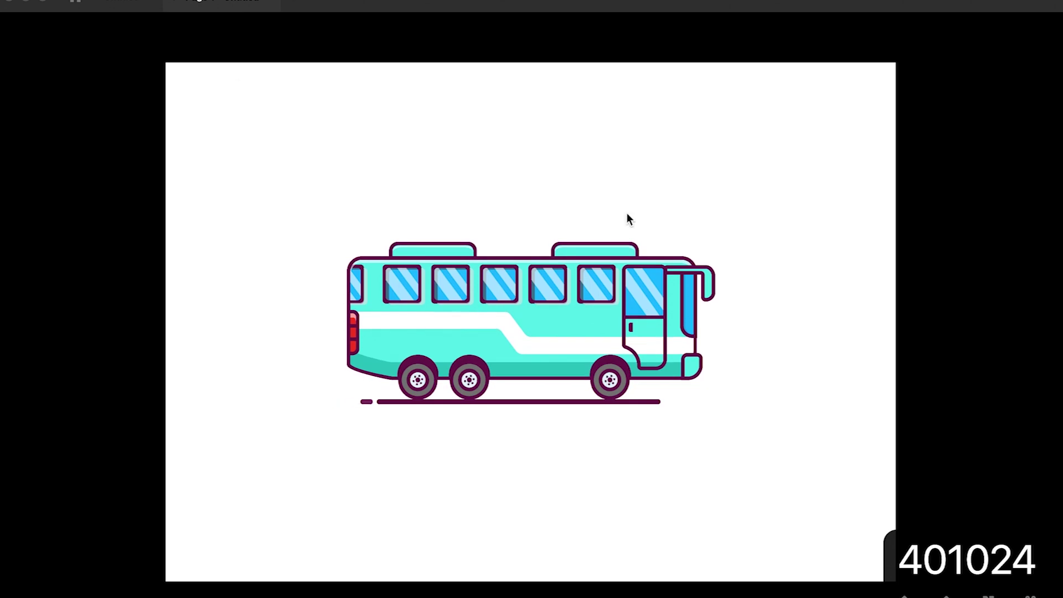
click(127, 3)
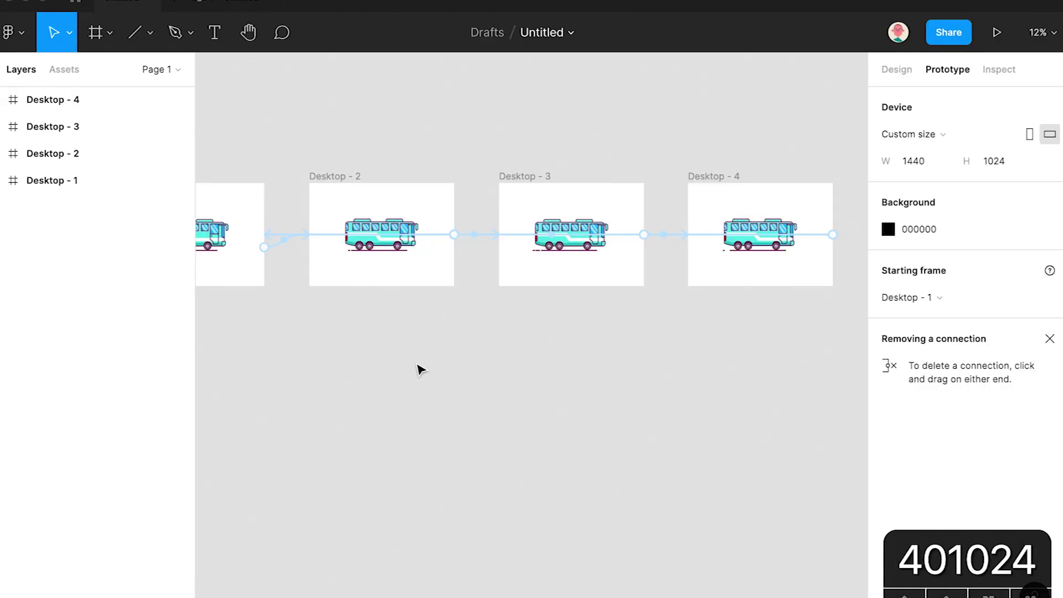
- Set the Smart animate duration of the Desktop - 1 interaction to 150 ms
key(space)
drag(384, 280, 515, 304)
click(299, 214)
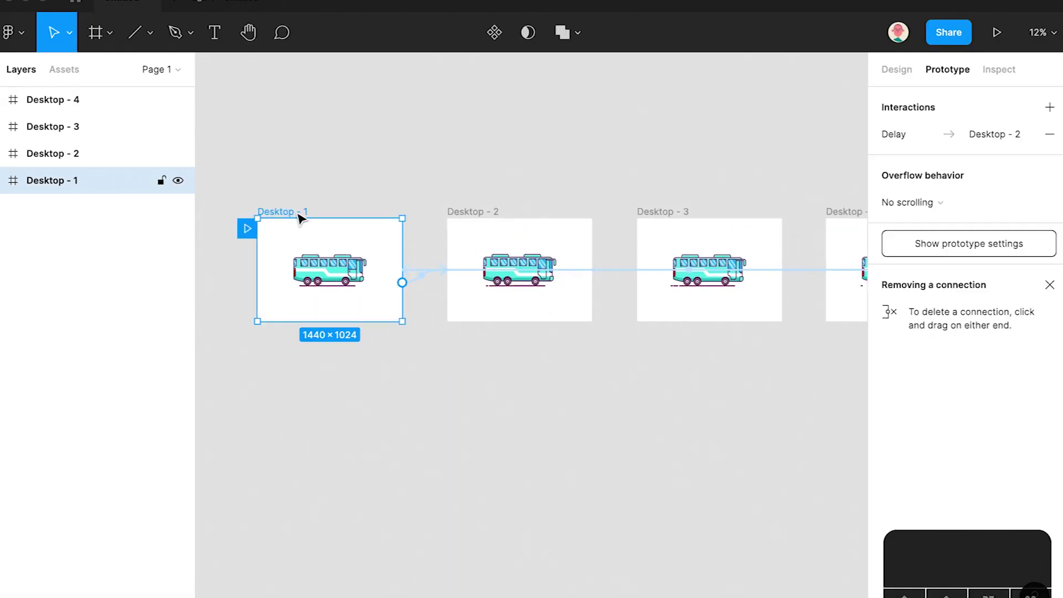
click(956, 138)
click(802, 298)
text(150)
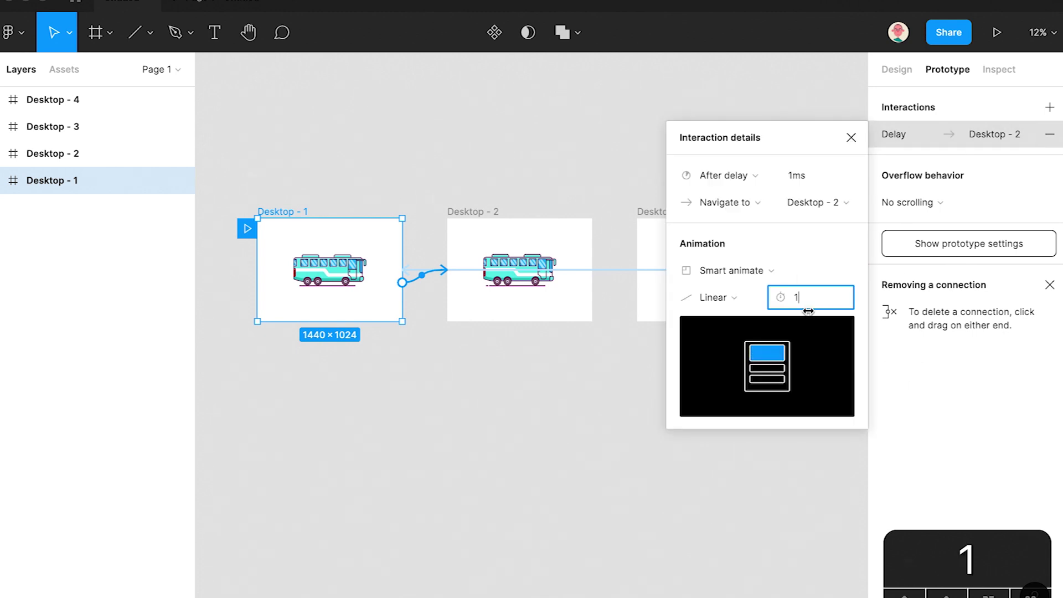
- Set the Smart animate duration of the Desktop - 2 and Desktop - 3 interactions to 150 ms
click(469, 212)
click(949, 134)
click(806, 297)
text(150)
click(653, 213)
click(949, 134)
click(827, 300)
text(150)
click(579, 149)
- Set the Smart animate duration of the Desktop - 4 interaction to 150 ms and view the playing prototype
drag(712, 165, 534, 184)
click(669, 230)
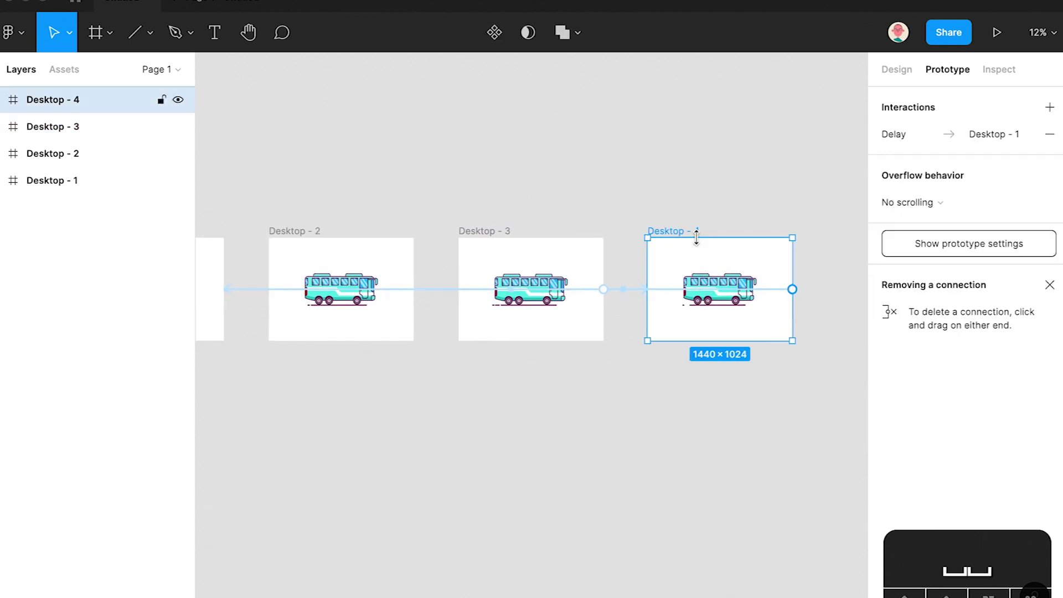
click(949, 134)
text(150)
click(572, 171)
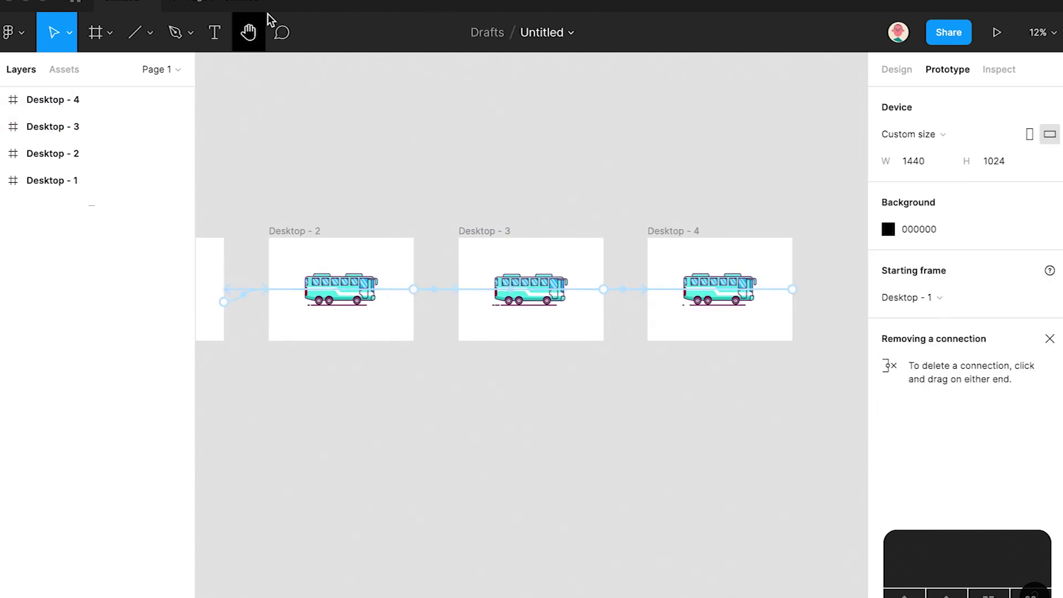
click(246, 5)
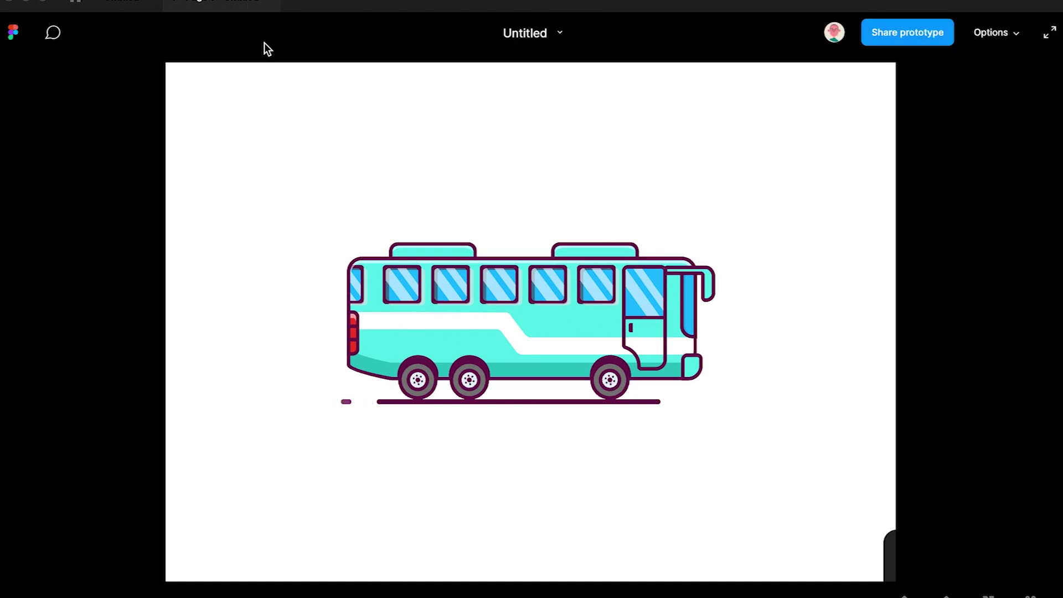
- Return to the design file and set the Desktop - 4 interaction's animation duration to 200 ms
click(117, 6)
click(693, 229)
click(897, 135)
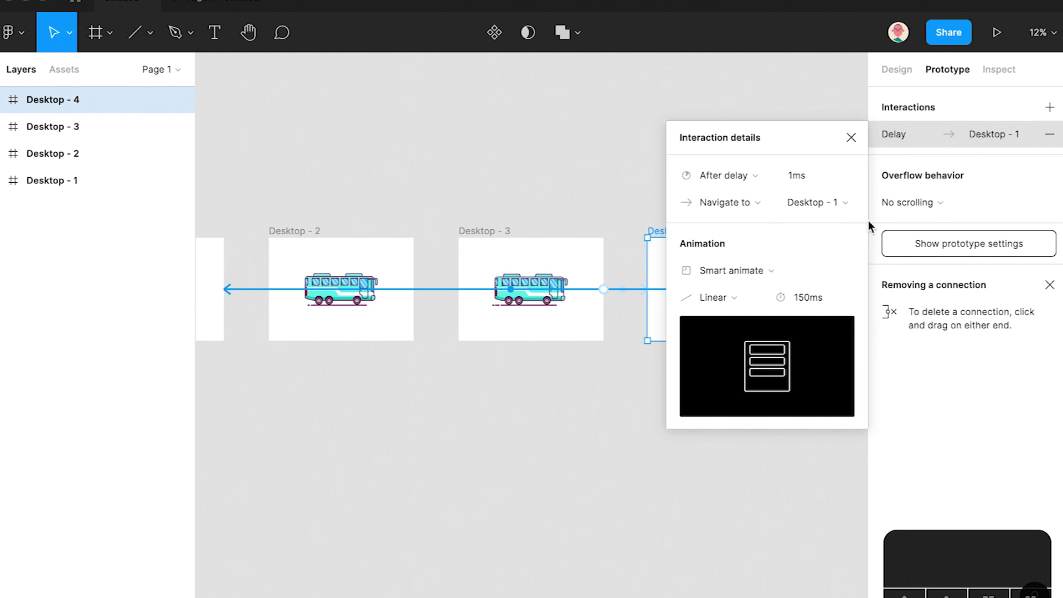
text(200)
key(Return)
- Set the animation duration of the Desktop - 3 interaction to 200 ms
click(486, 244)
click(973, 134)
click(817, 297)
text(200)
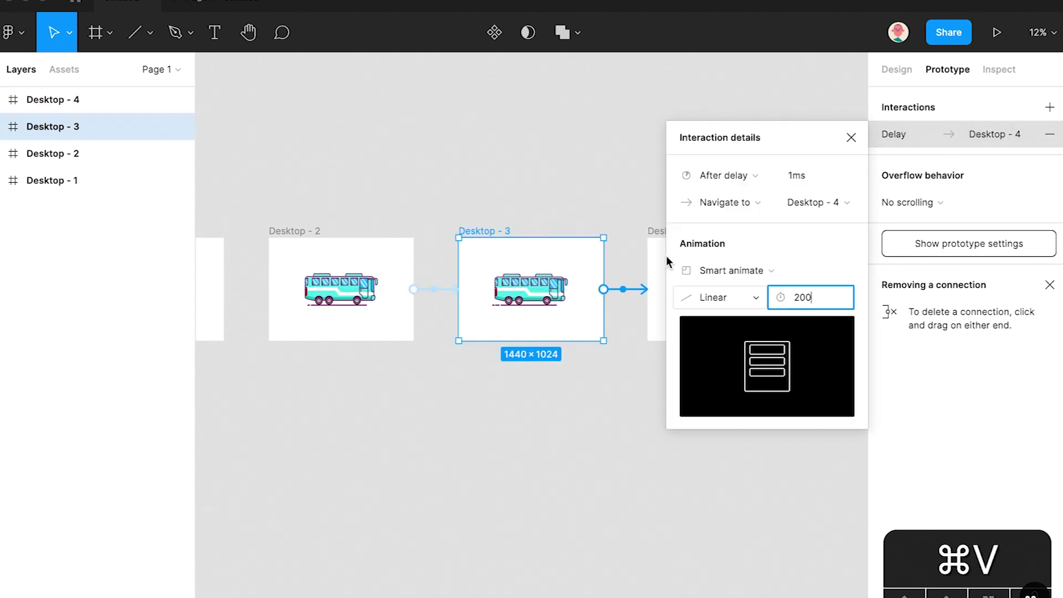
click(437, 246)
- Set the animation duration of the Desktop - 2 interaction to 200 ms
click(285, 232)
click(885, 139)
click(822, 301)
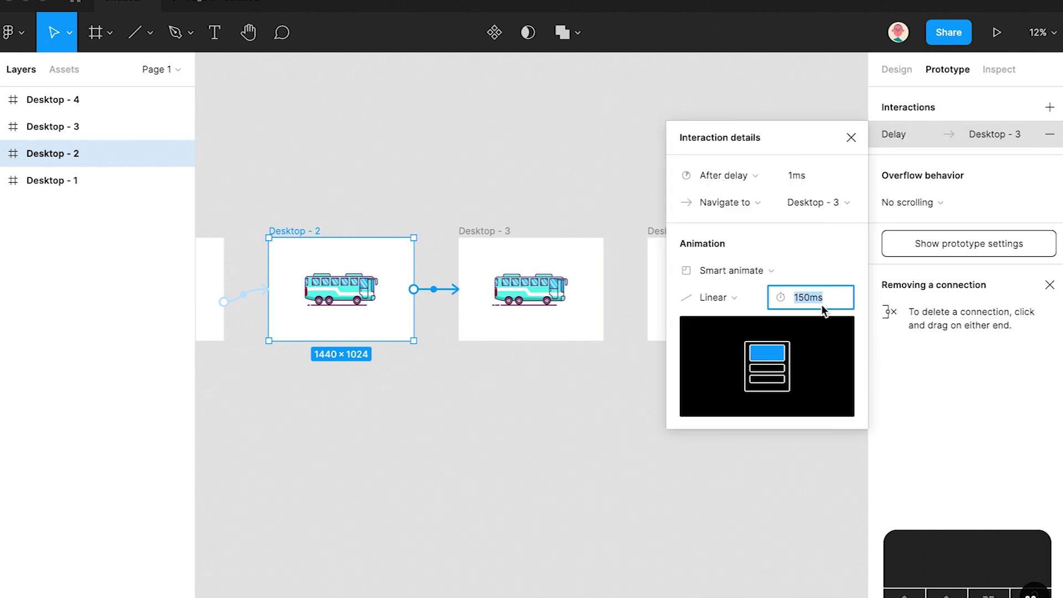
text(200)
click(481, 201)
- Set the animation duration of the Desktop - 1 interaction to 200 ms and check the playing prototype
key(space)
scroll(438, 212, left, 5)
click(343, 247)
click(991, 133)
click(812, 299)
text(200)
click(332, 123)
click(237, 1)
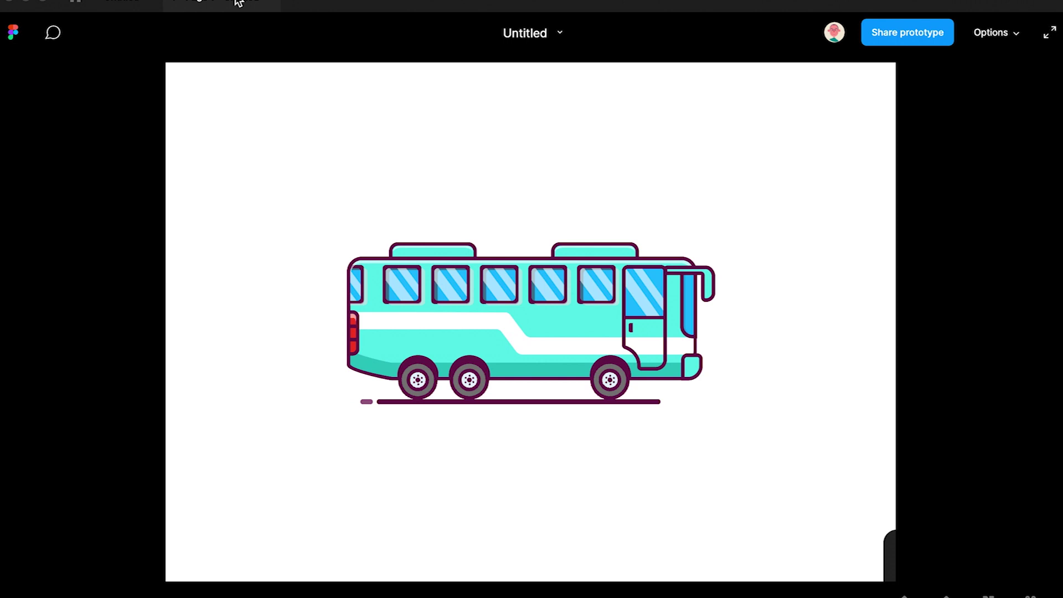
click(107, 3)
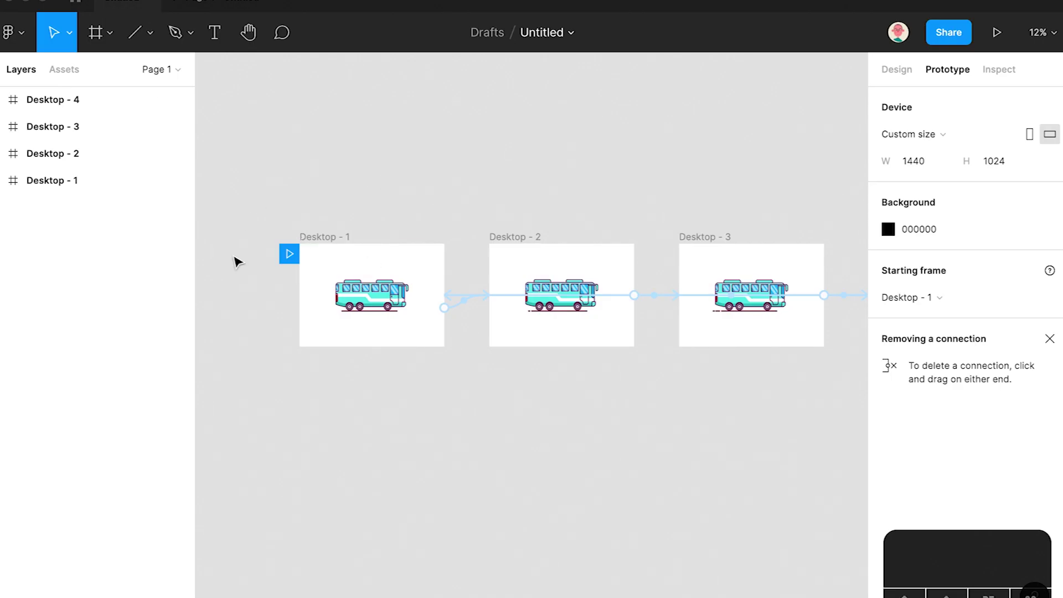
click(351, 261)
click(215, 32)
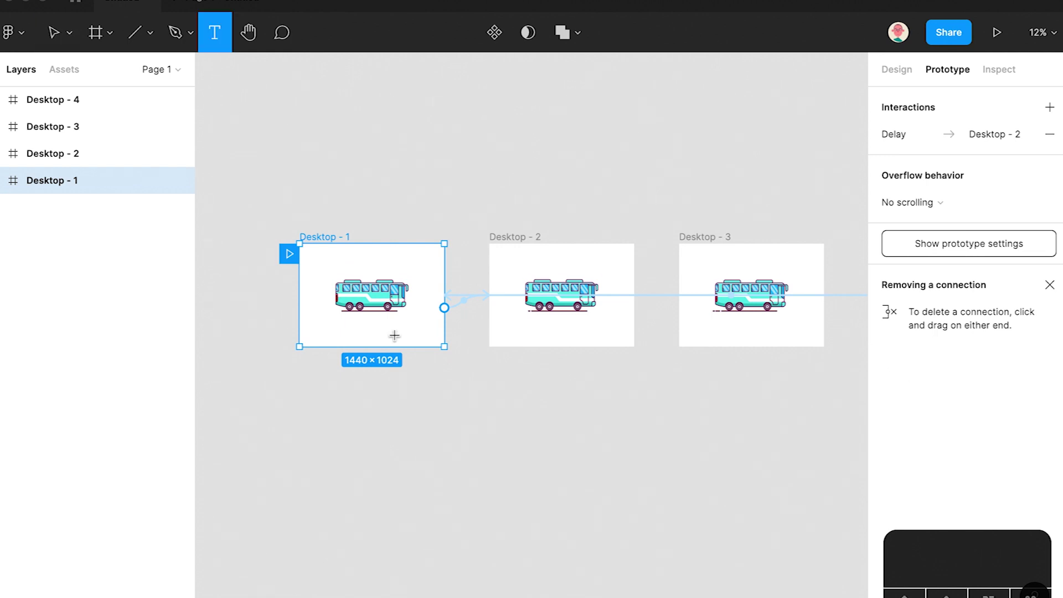
click(349, 261)
key(Escape)
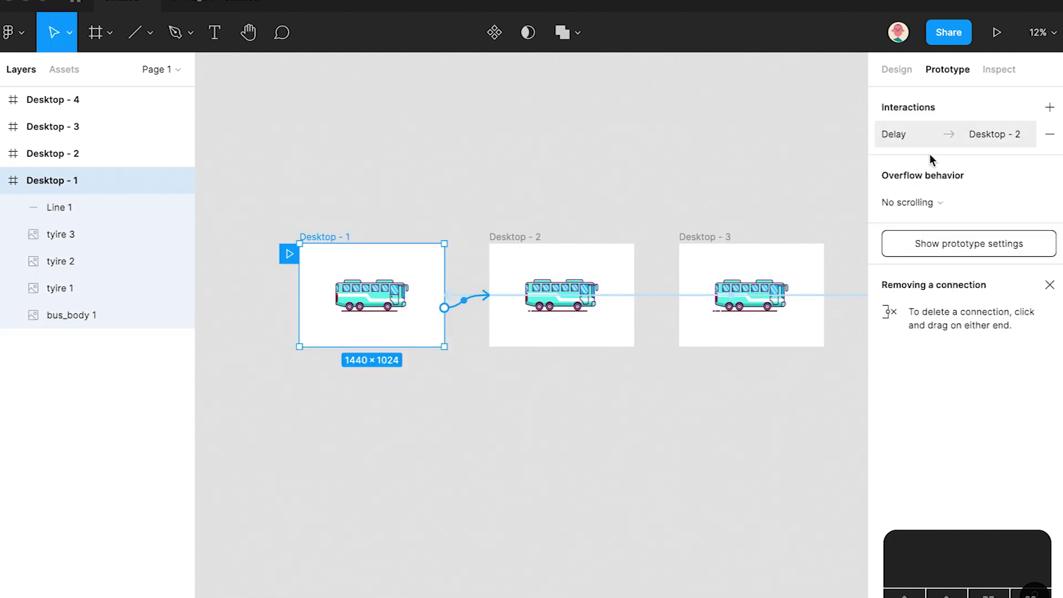
- Switch to design editing and add the text "LOADING" above the bus in Desktop - 1
click(890, 72)
click(215, 32)
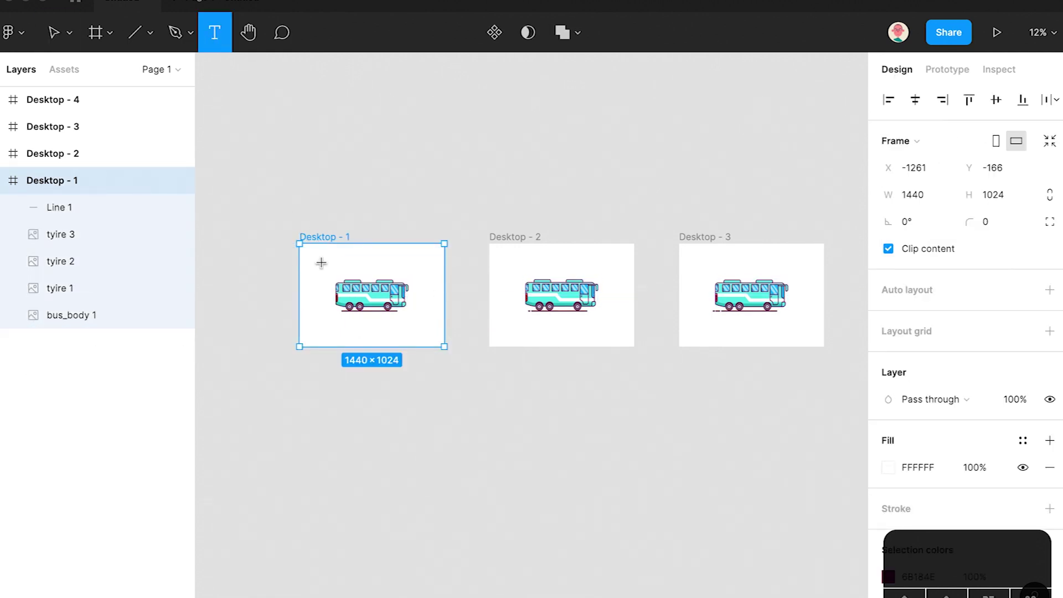
click(374, 309)
text(LOADING)
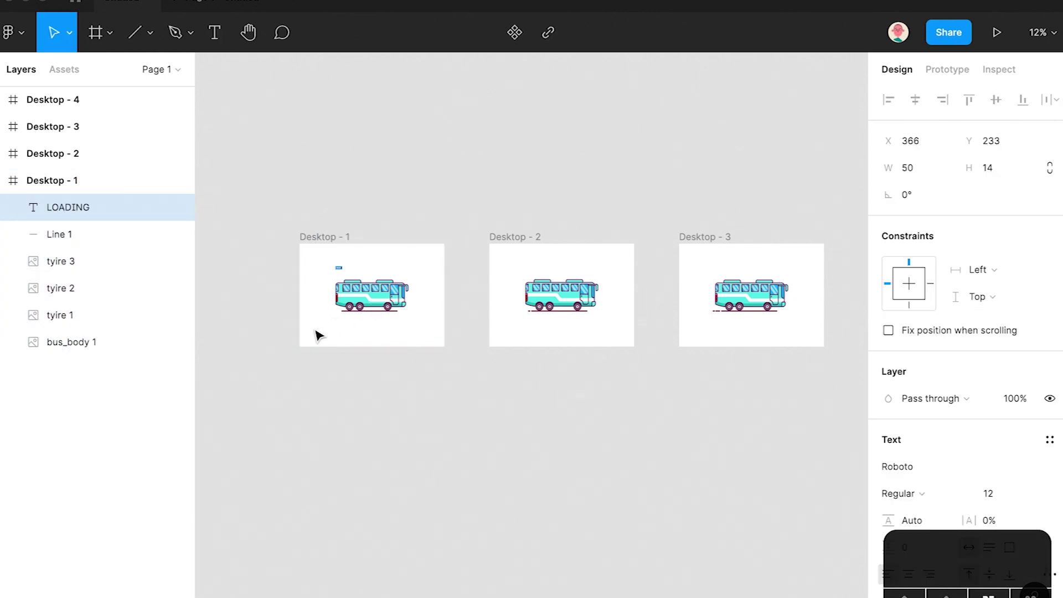
- Set the LOADING text's font size to 200 in Desktop - 1 and move it clear of the bus roof
scroll(354, 274, up, 2)
scroll(354, 277, up, 5)
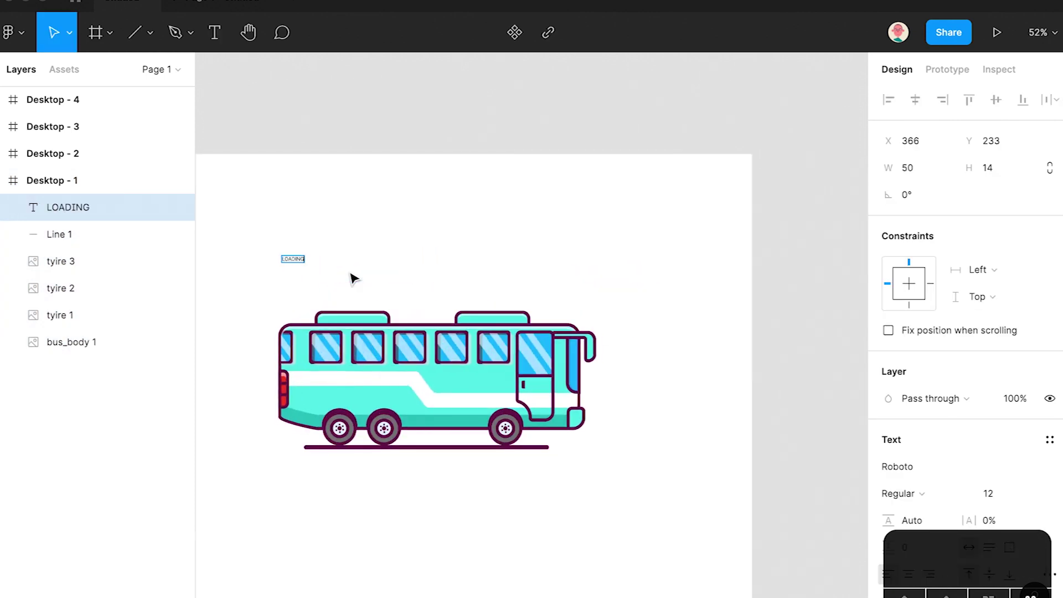
scroll(985, 406, down, 2)
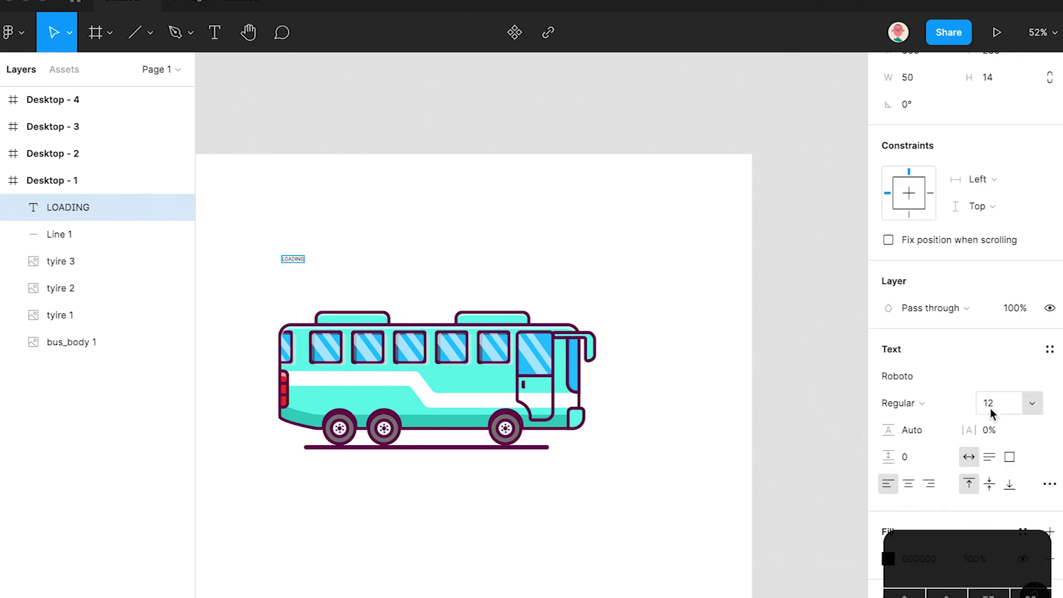
key(Return)
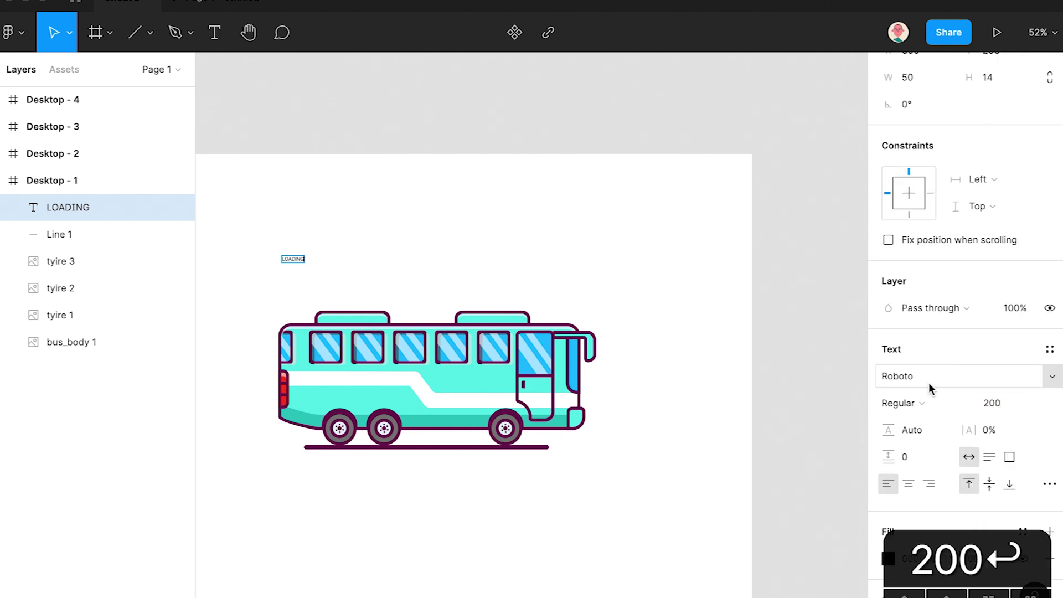
text(200)
key(Return)
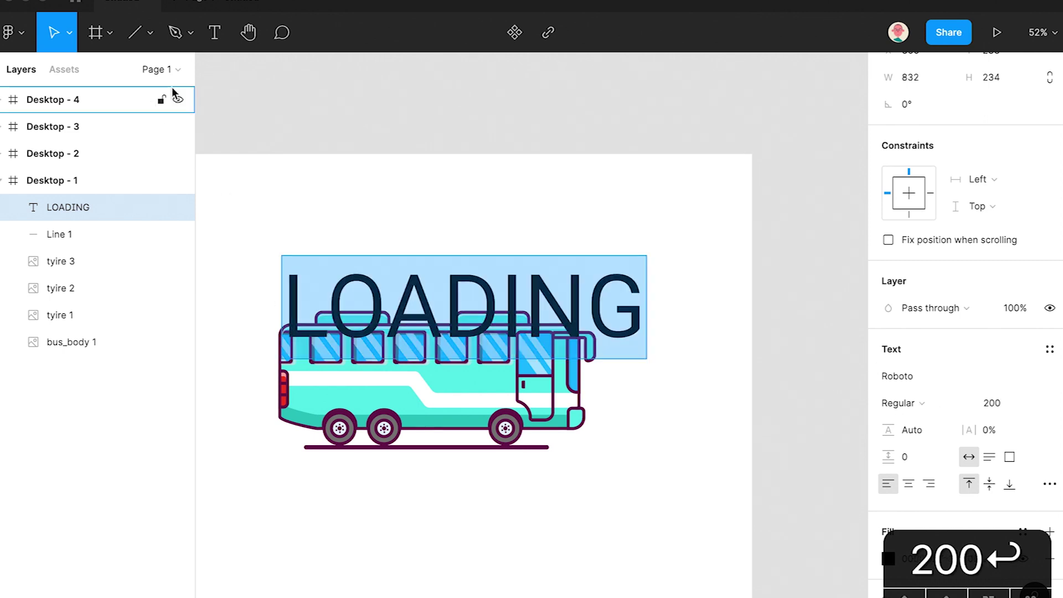
key(Escape)
drag(484, 297, 451, 238)
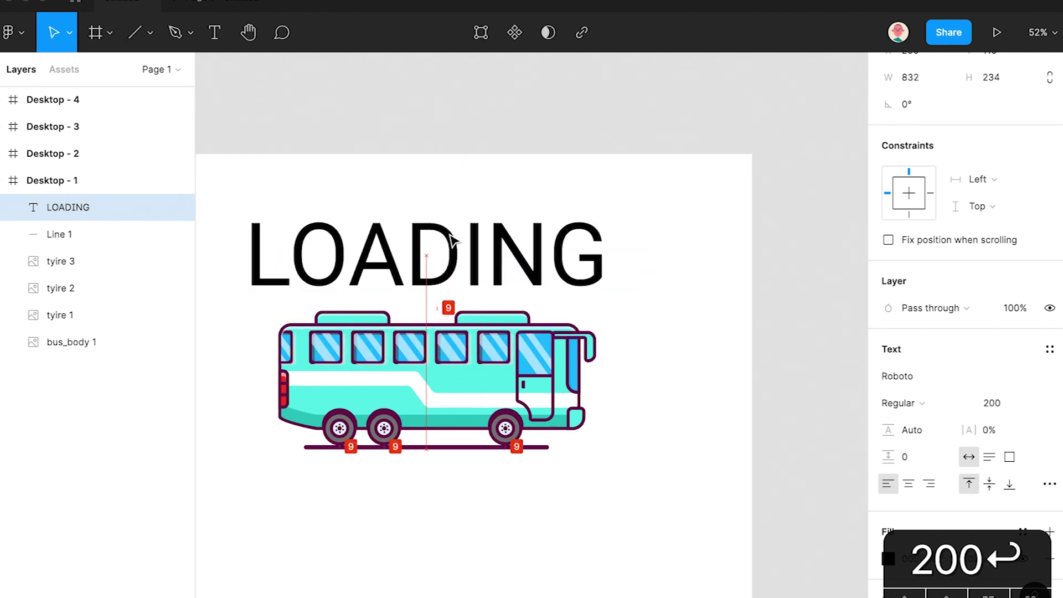
- Change the LOADING text's font to Saira ExtraCondensed and its letter spacing to 25%
click(933, 380)
scroll(933, 380, down, 2)
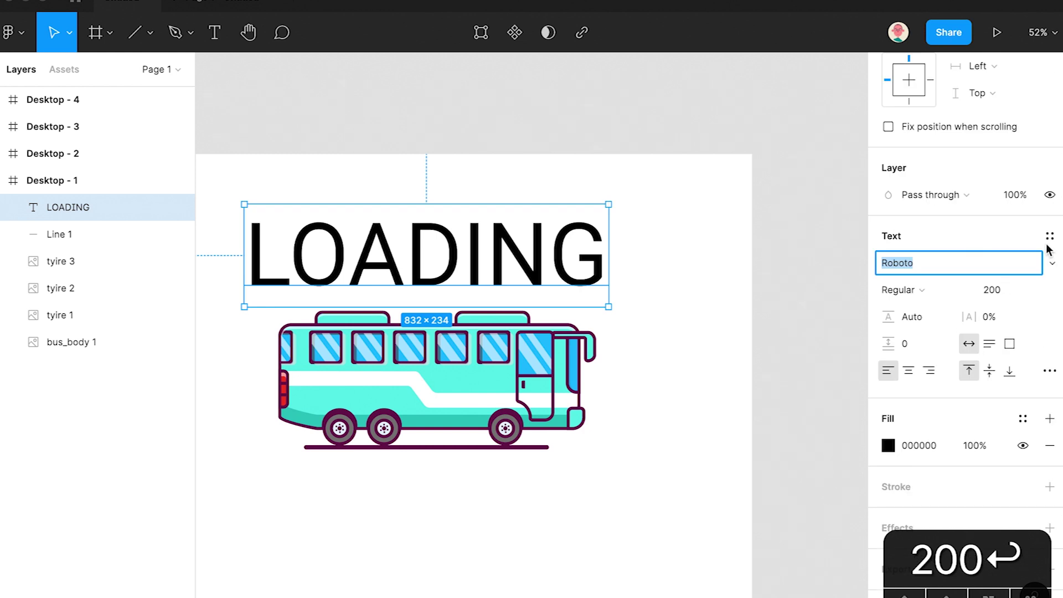
click(1051, 262)
scroll(958, 329, down, 14)
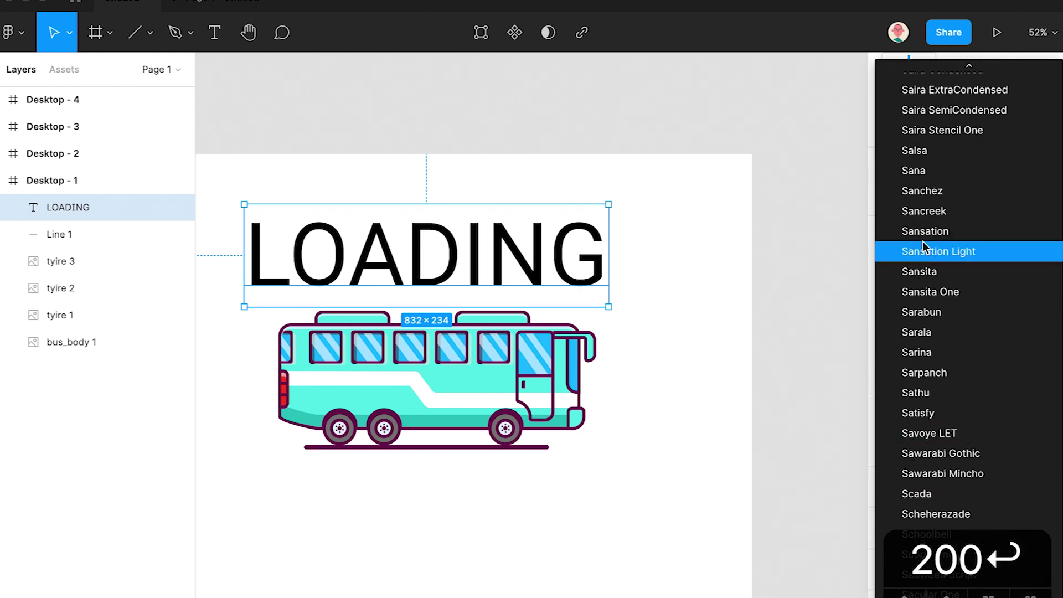
click(933, 91)
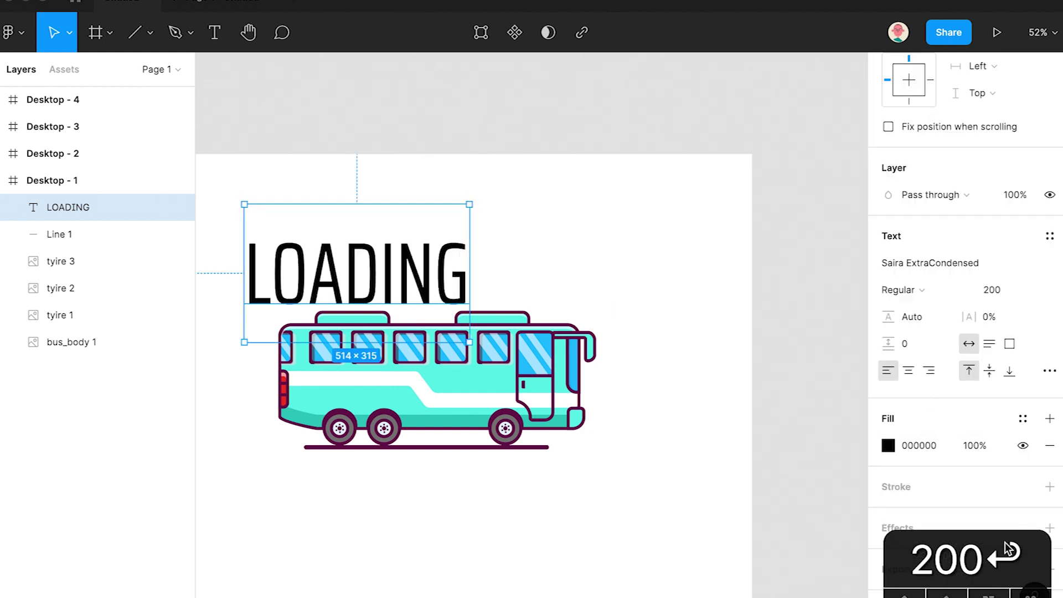
drag(1008, 545, 690, 597)
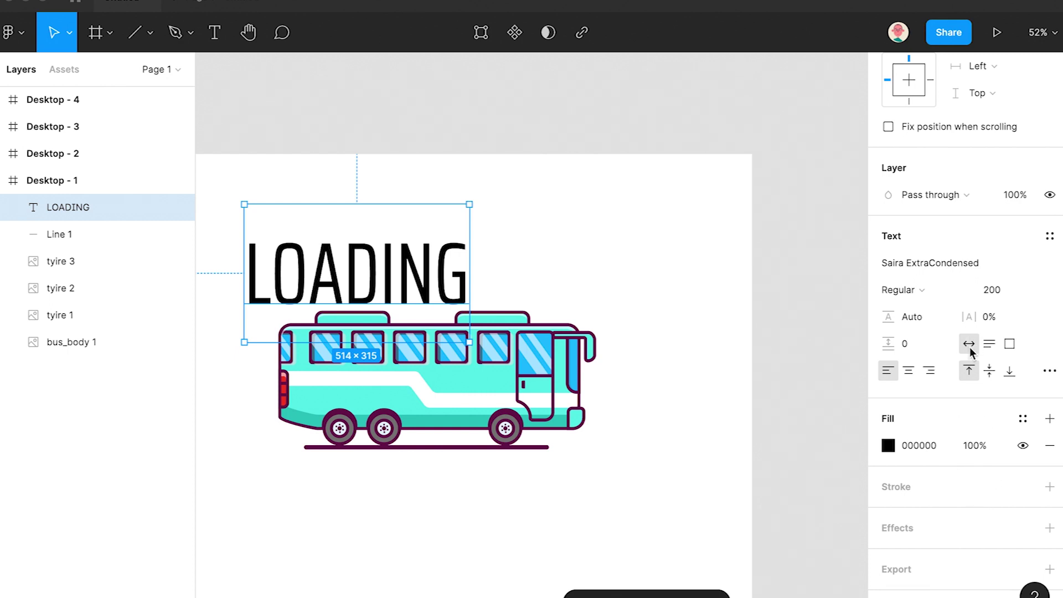
click(990, 321)
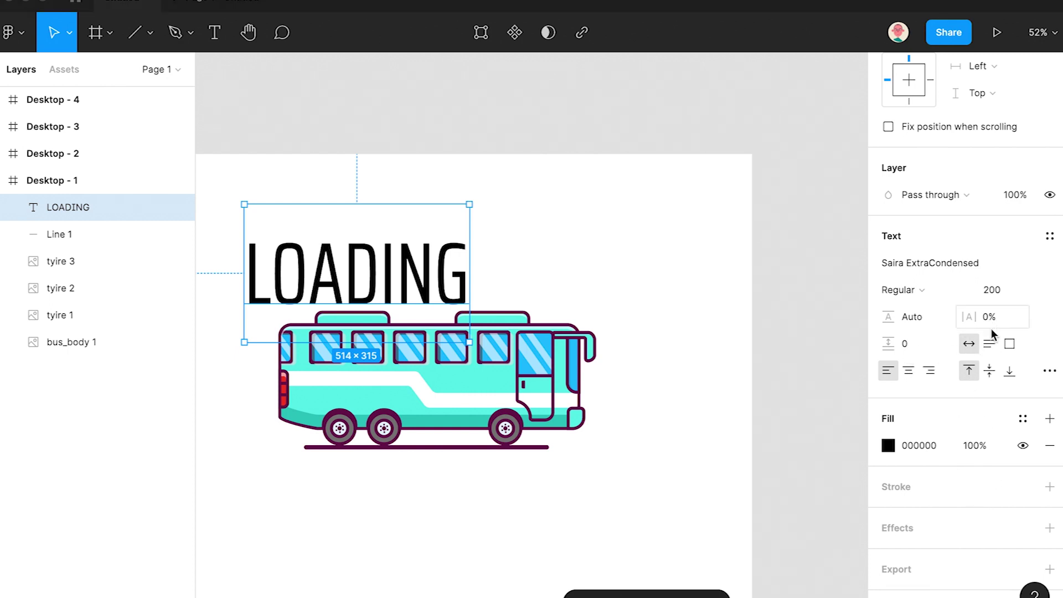
key(Tab)
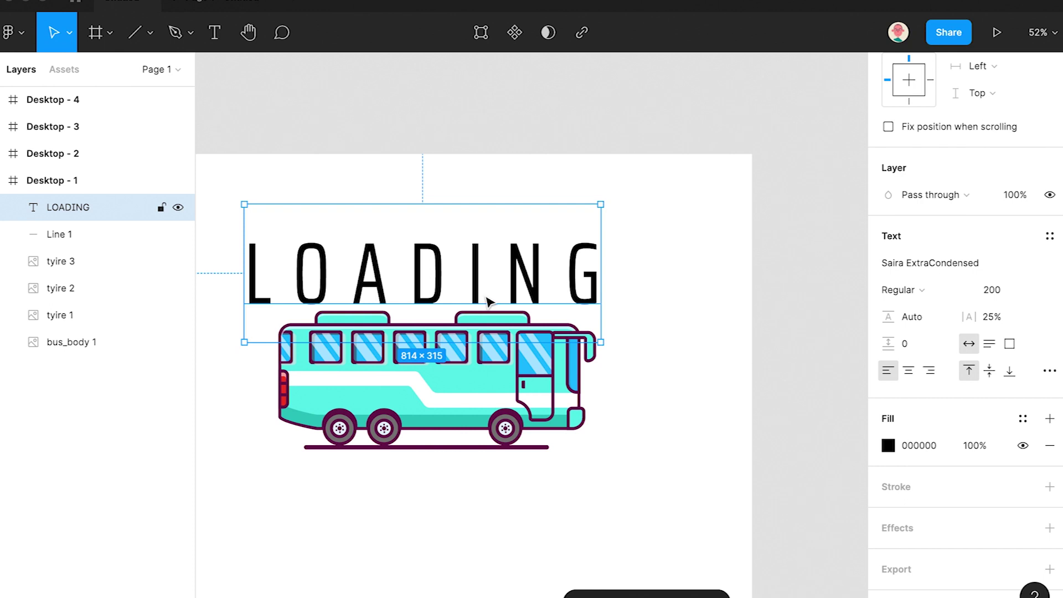
- Set the LOADING text's font size to 150 and reposition it centrally above the bus
text(150)
key(Return)
drag(418, 275, 476, 290)
- Recolour the LOADING text with the dark purple sampled from the bus artwork
click(888, 445)
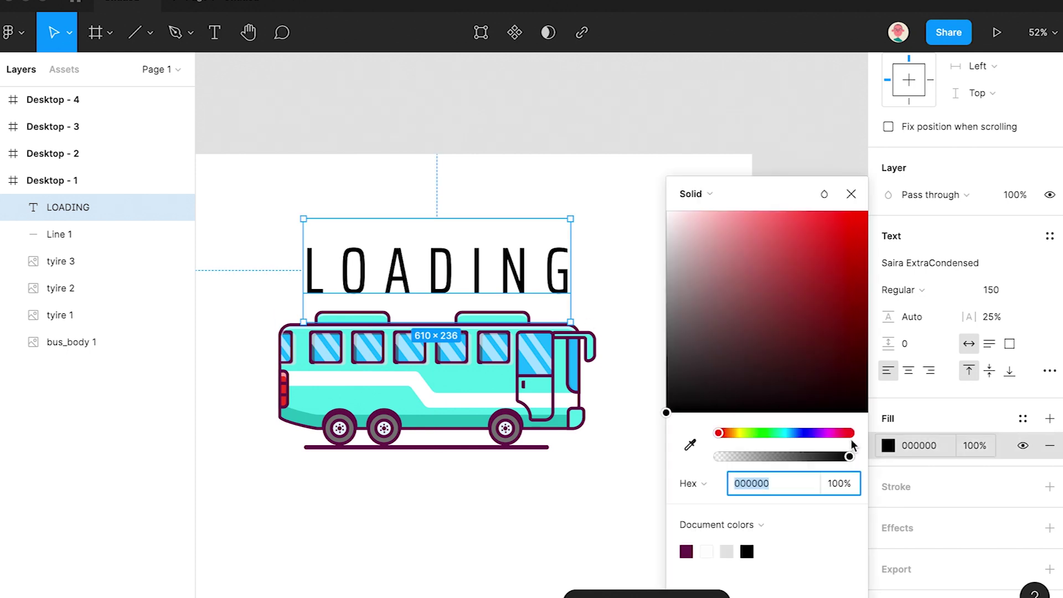
click(690, 444)
click(515, 408)
click(781, 222)
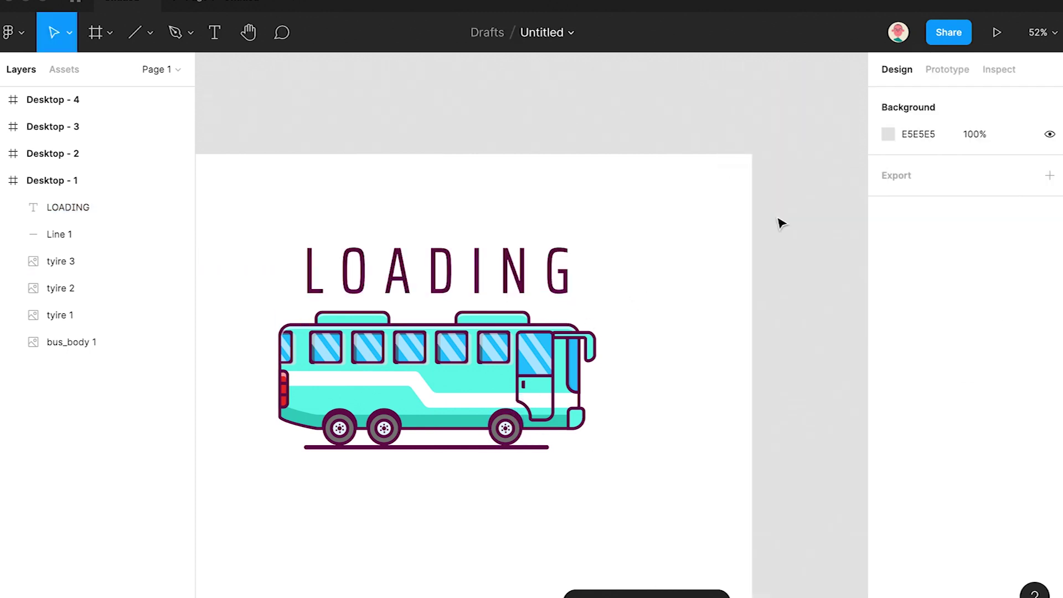
drag(429, 299, 612, 235)
click(622, 224)
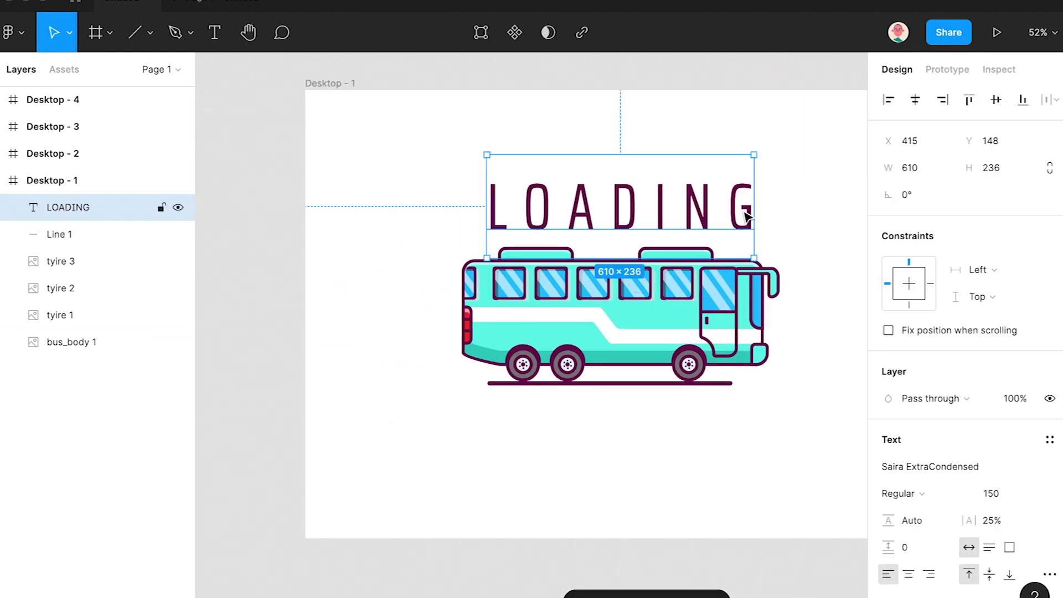
click(792, 209)
- Draw a horizontal line about 40 px long just before the L of LOADING and set its stroke weight to 5
click(136, 33)
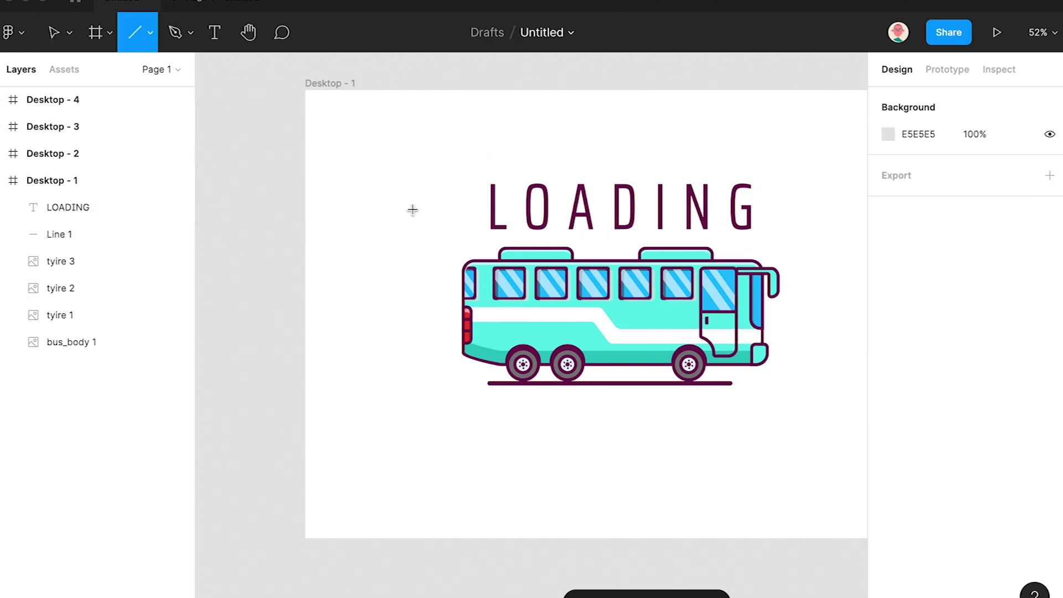
drag(452, 207, 474, 209)
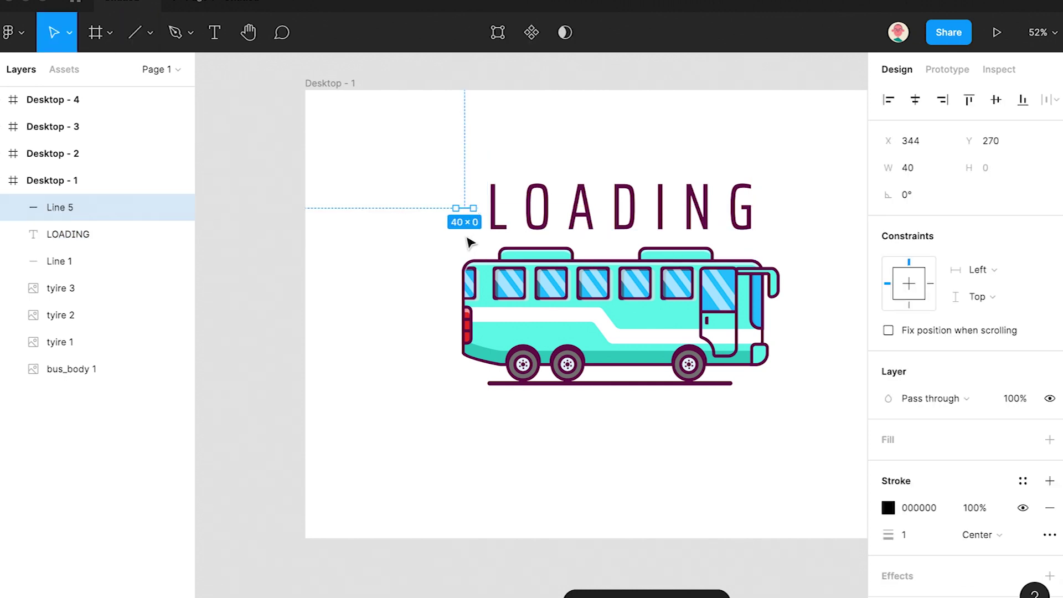
text(5)
key(Return)
click(351, 318)
scroll(455, 231, up, 2)
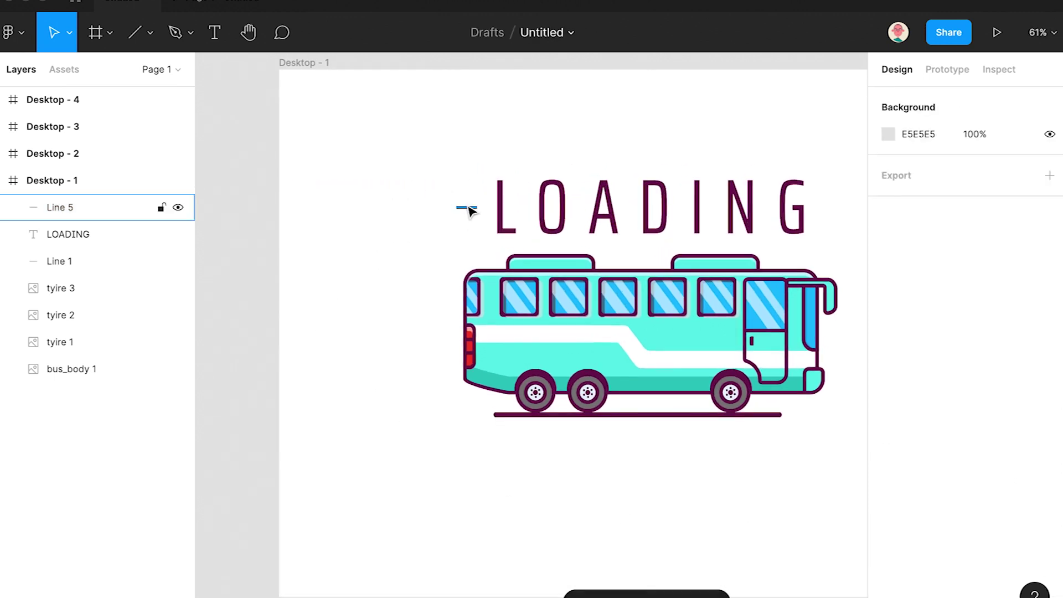
- Set the short line's stroke weight to 10 and its cap to Round
click(467, 210)
click(908, 536)
text(10)
key(Return)
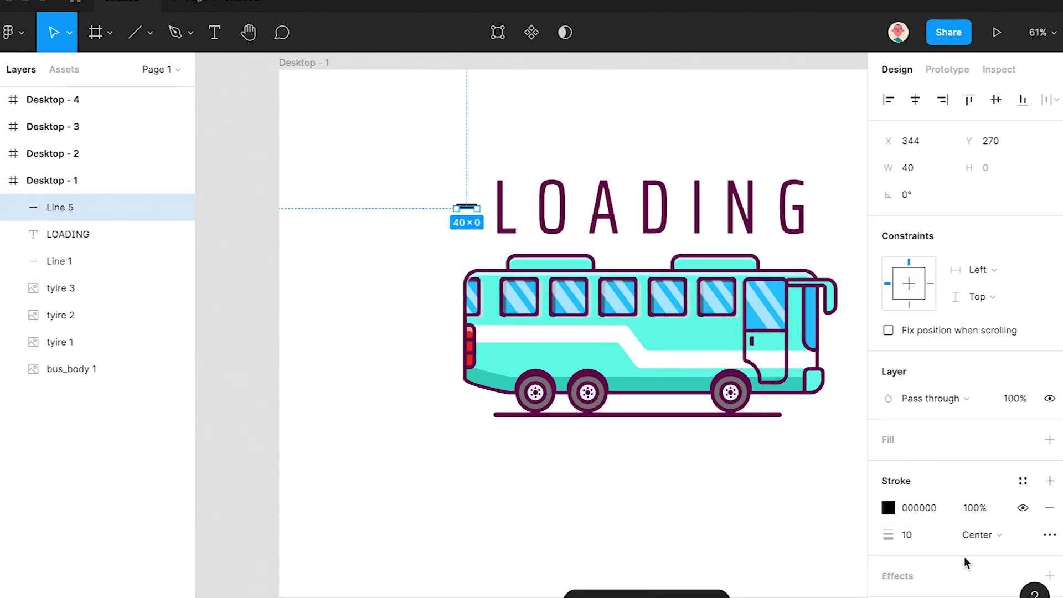
scroll(453, 220, up, 1)
scroll(454, 220, up, 3)
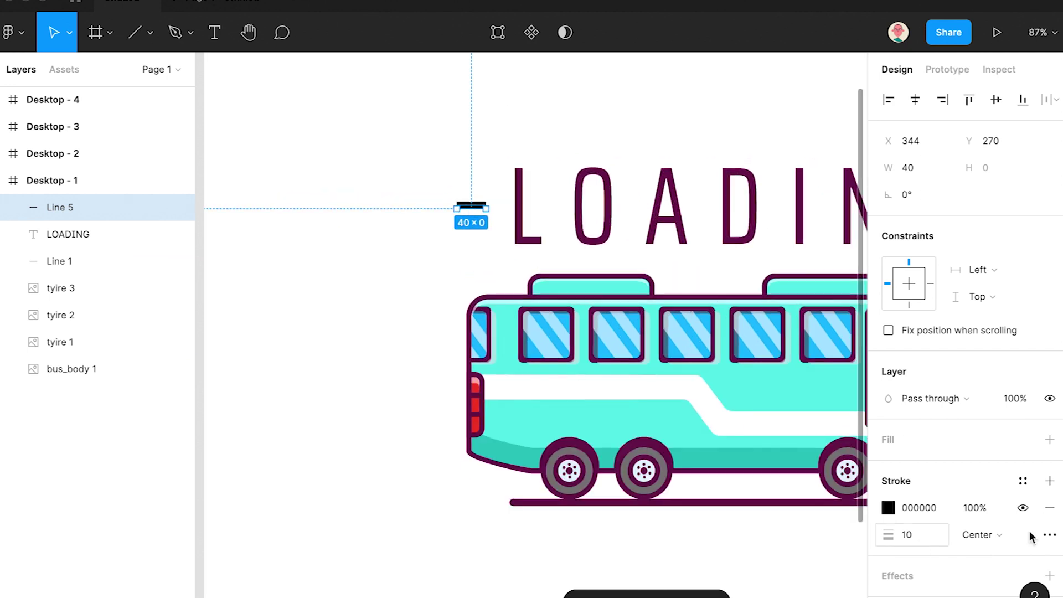
click(1050, 534)
click(695, 538)
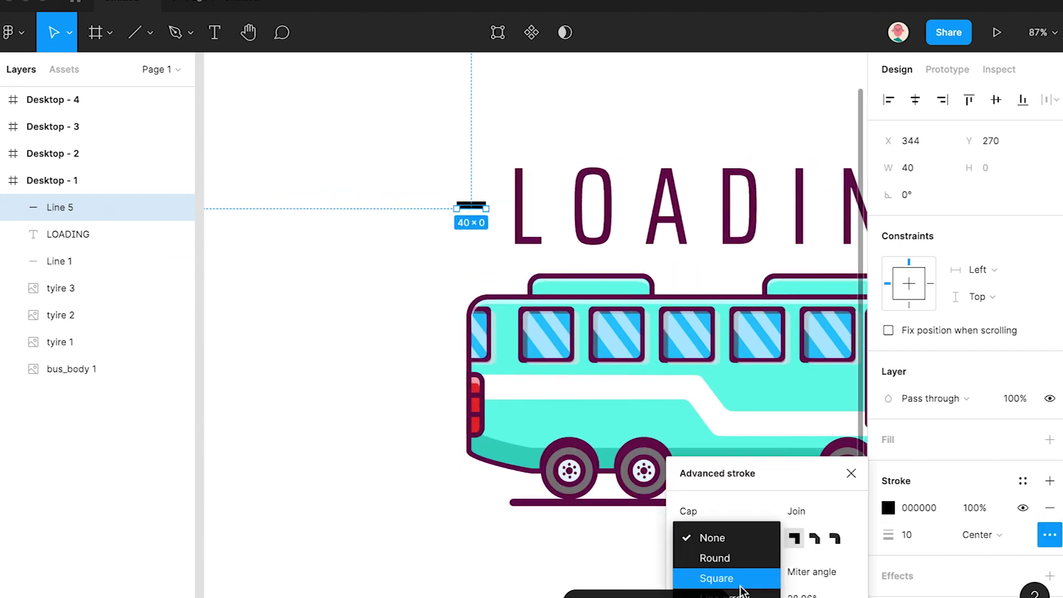
click(732, 560)
- Recolour the short line with the text's dark purple and duplicate it twice below as a staggered stack of three speed lines
key(i)
click(611, 204)
mouse_move(462, 207)
mouse_down()
mouse_move(480, 219)
mouse_move(471, 235)
mouse_move(488, 232)
mouse_move(487, 243)
mouse_up()
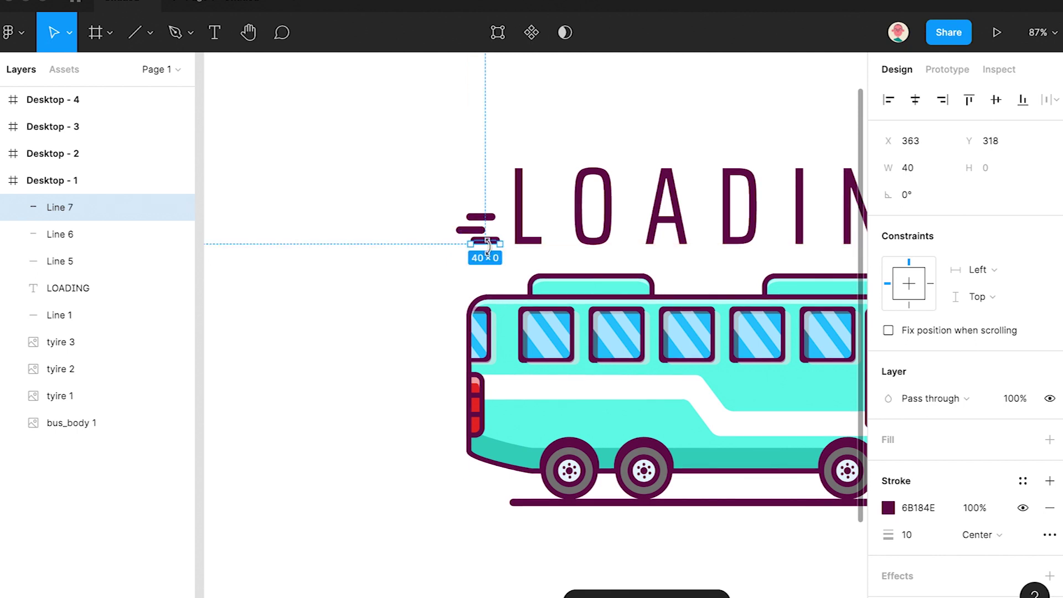
- Distribute the three speed lines beside the LOADING text with equal vertical spacing
shift+click(72, 264)
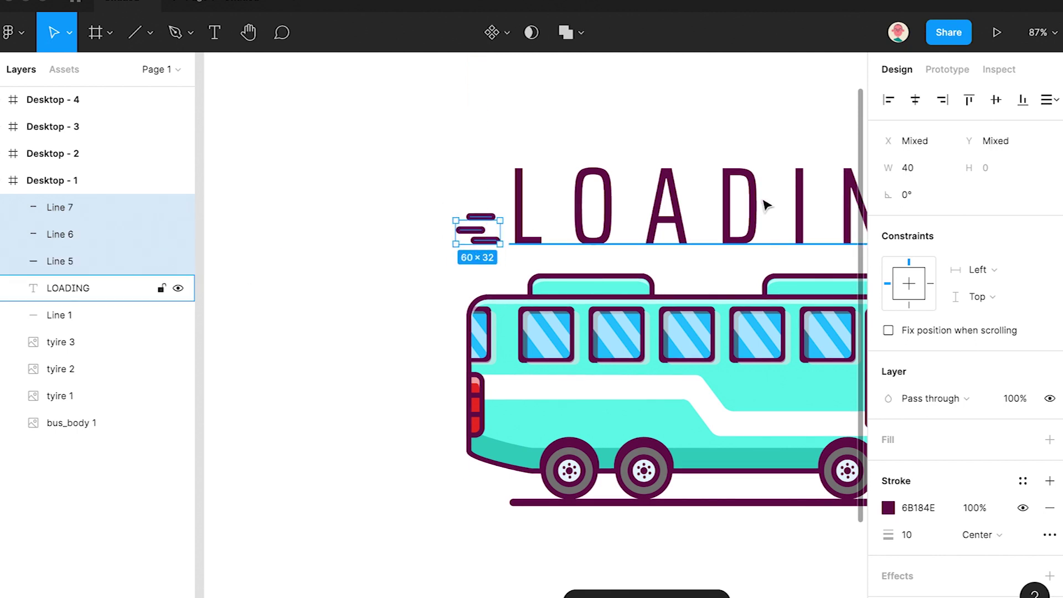
click(1051, 99)
click(927, 155)
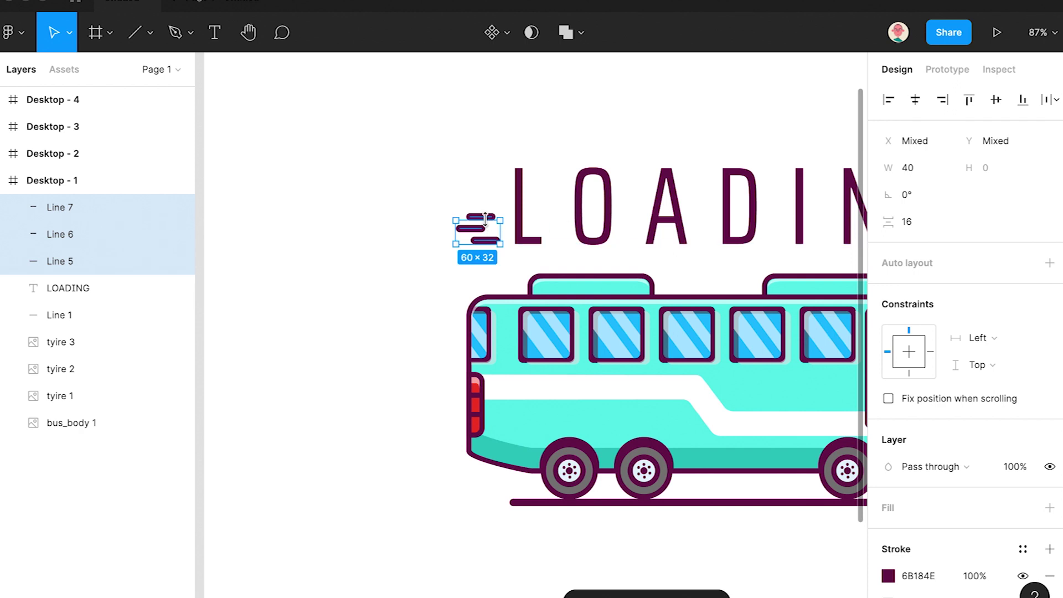
drag(435, 202, 493, 241)
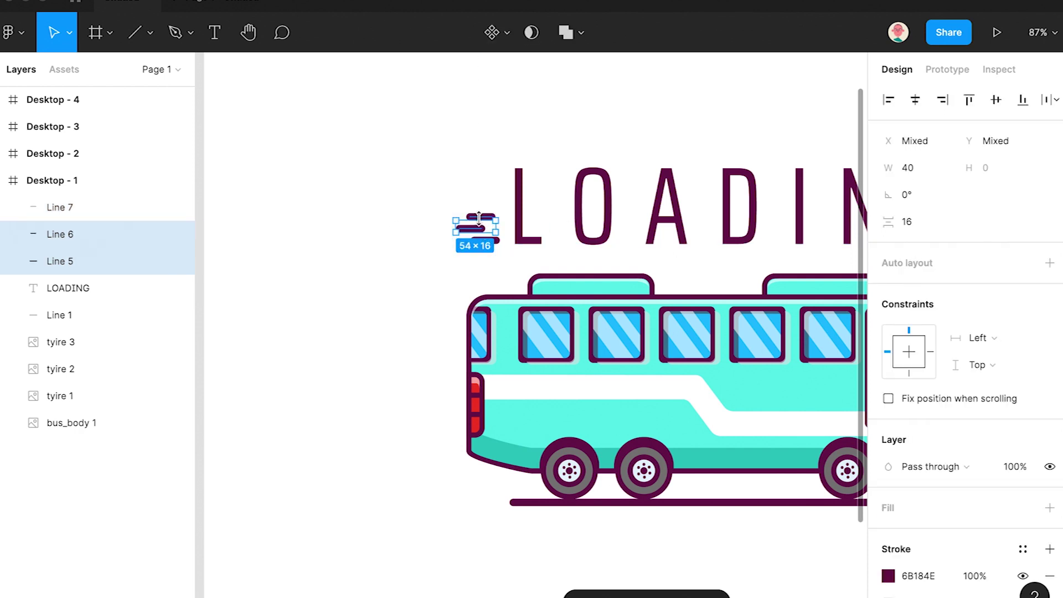
click(94, 214)
shift+click(72, 261)
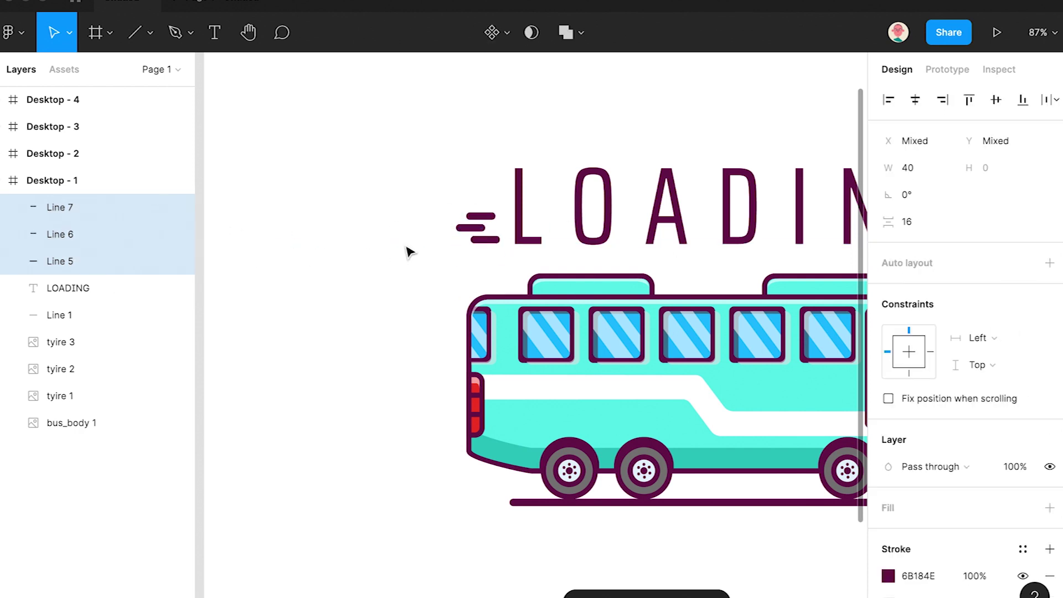
click(410, 252)
- Copy the LOADING text and its three speed lines from Desktop - 1 into Desktop - 2
scroll(617, 265, down, 5)
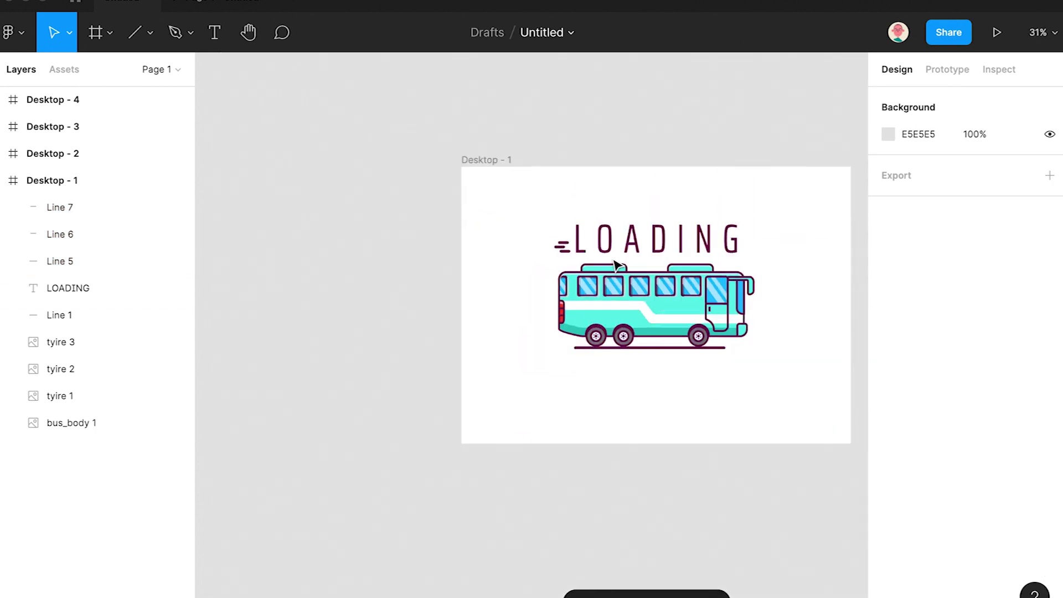
drag(767, 219, 552, 249)
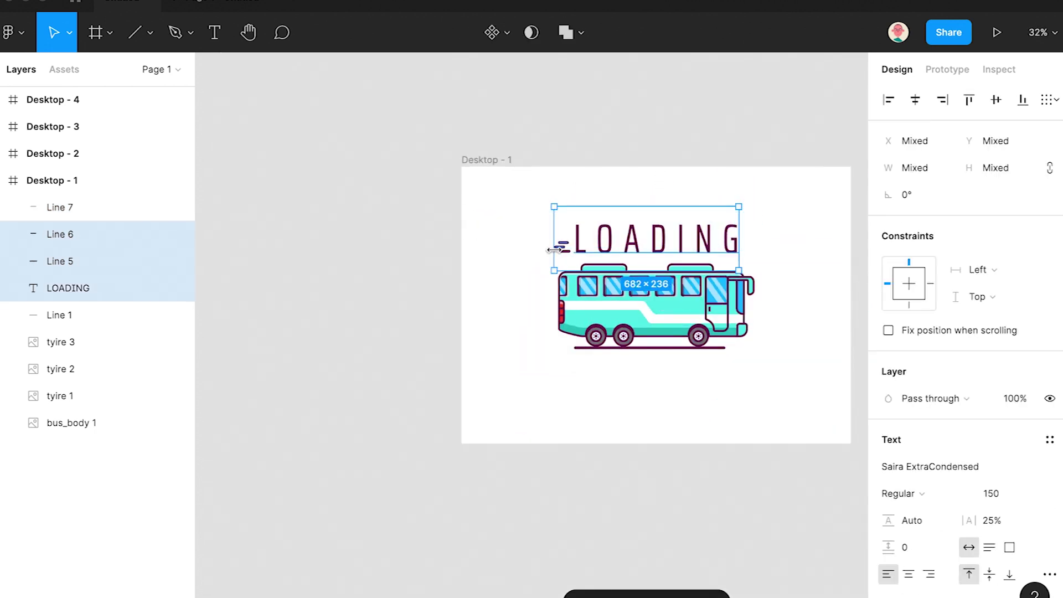
click(83, 206)
shift+click(107, 285)
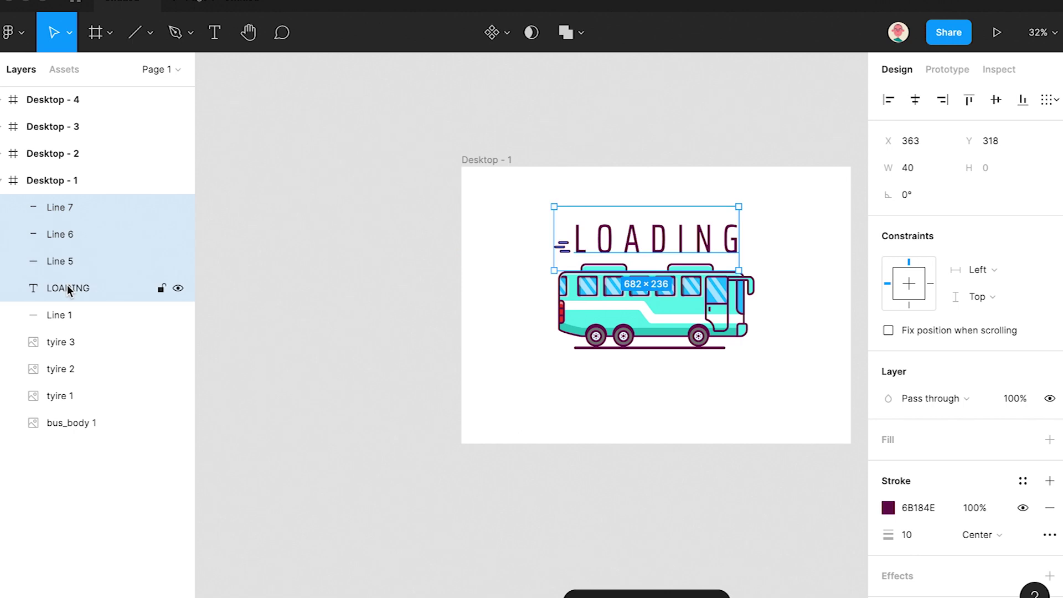
click(44, 153)
scroll(375, 266, right, 10)
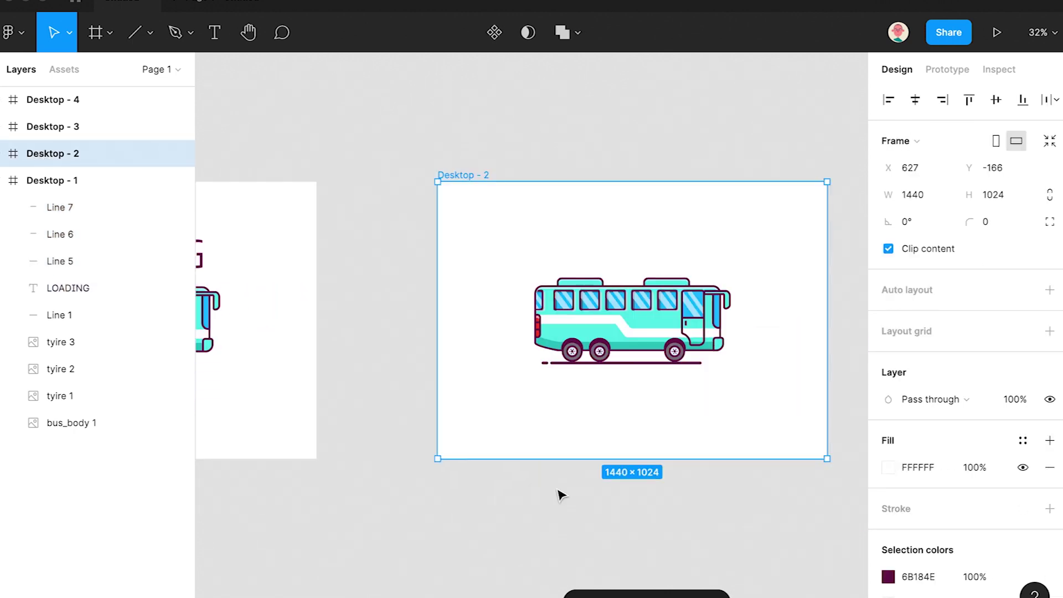
drag(678, 554, 689, 542)
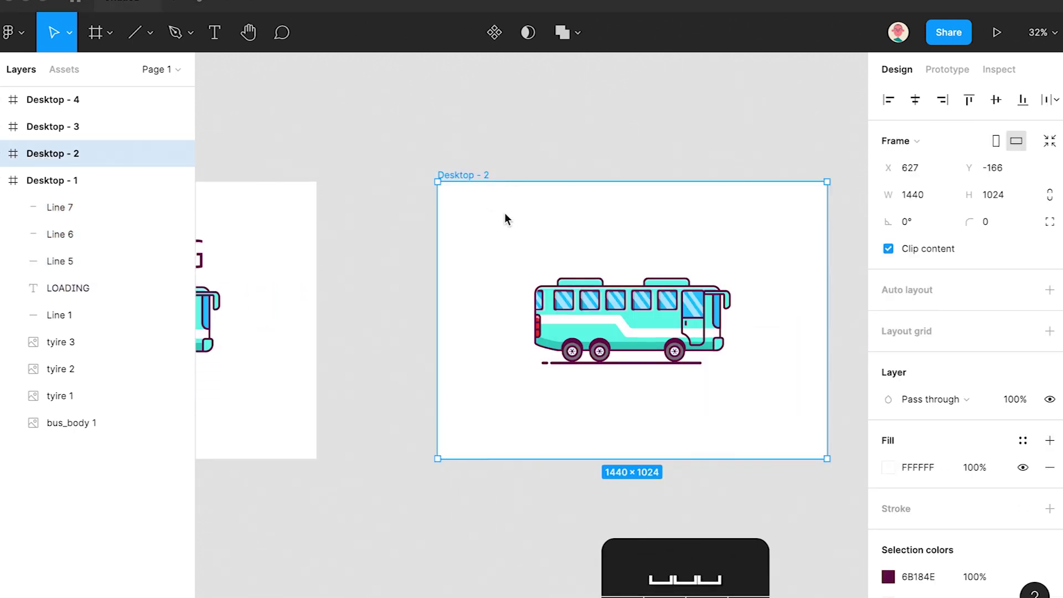
key(ctrl+v)
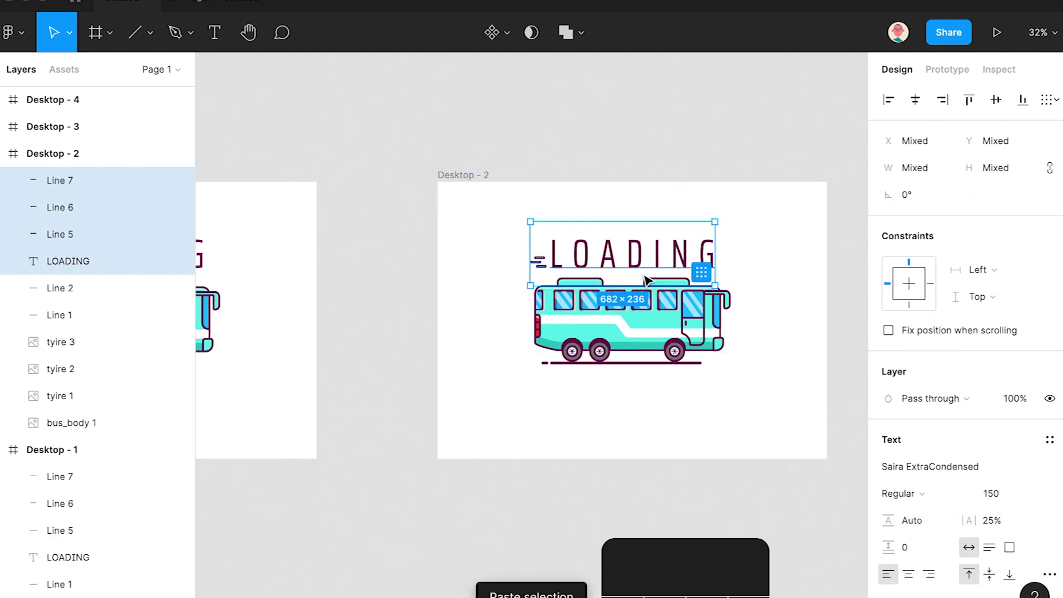
- Set the Y position of the LOADING text in Desktop - 2 to 144
scroll(567, 261, up, 5)
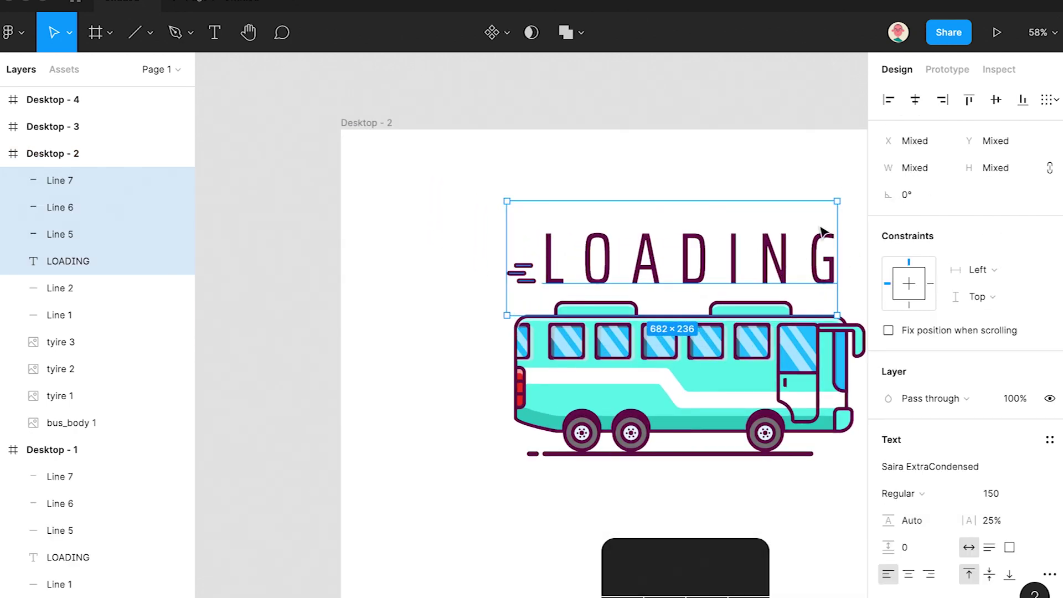
click(651, 182)
click(653, 245)
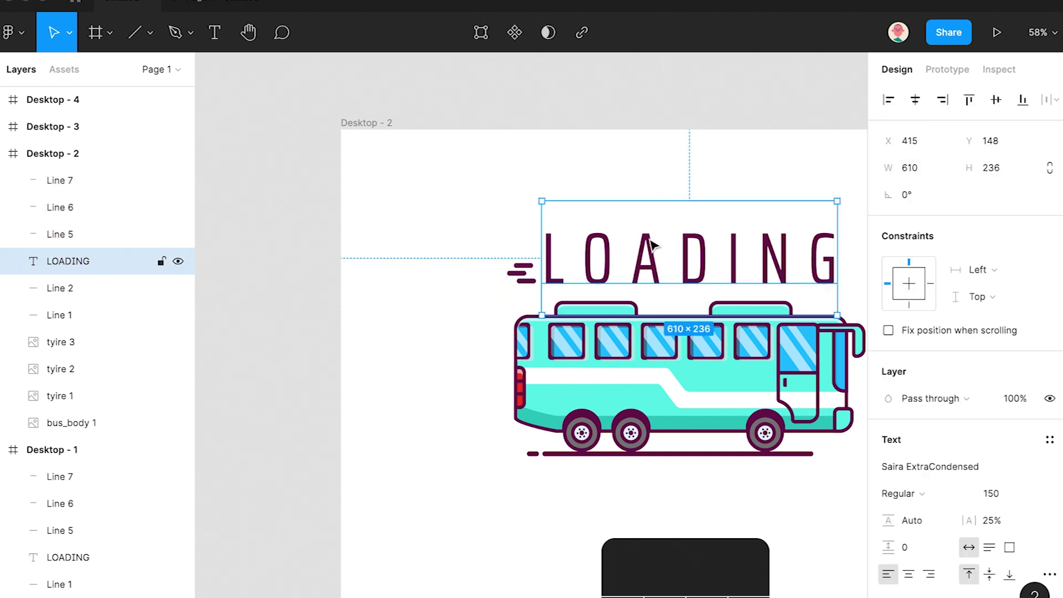
click(992, 145)
key(Up)
key(Down)
key(Down)
key(Down)
key(Down)
key(Down)
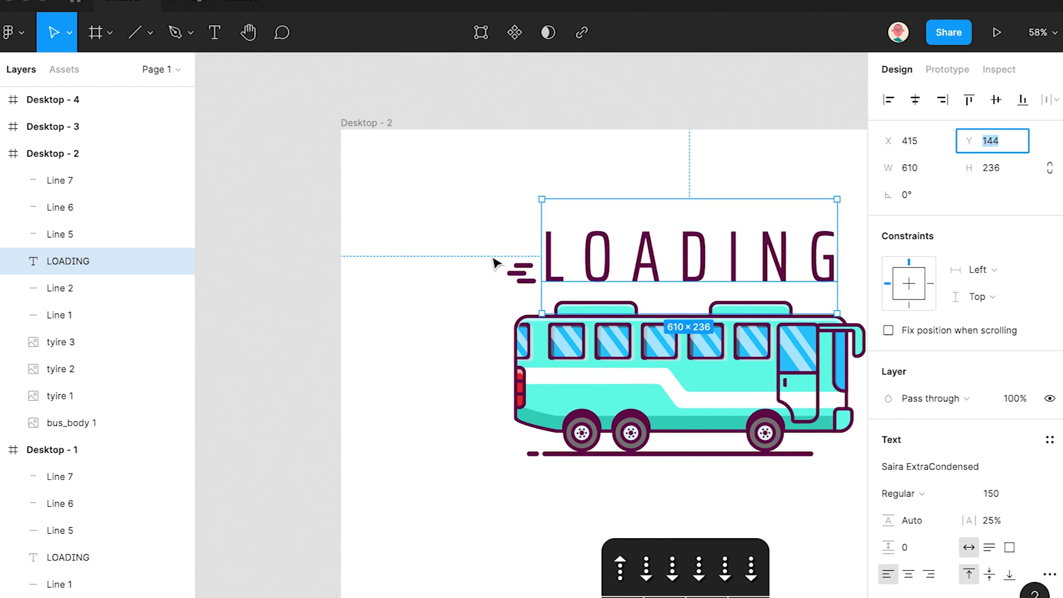
- Restagger the three speed lines in Desktop - 2, placing the lowest at X 351, Y 314 and the uppermost at X 363, Y 282
click(525, 282)
scroll(512, 271, up, 10)
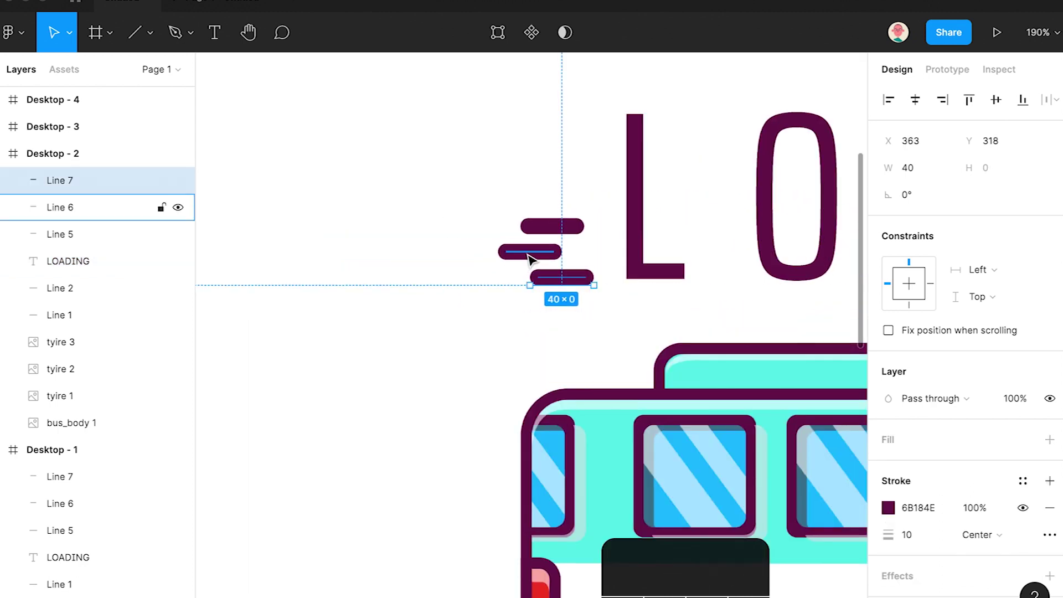
click(530, 252)
shift+click(561, 226)
shift+click(571, 279)
drag(570, 279, 542, 275)
click(540, 252)
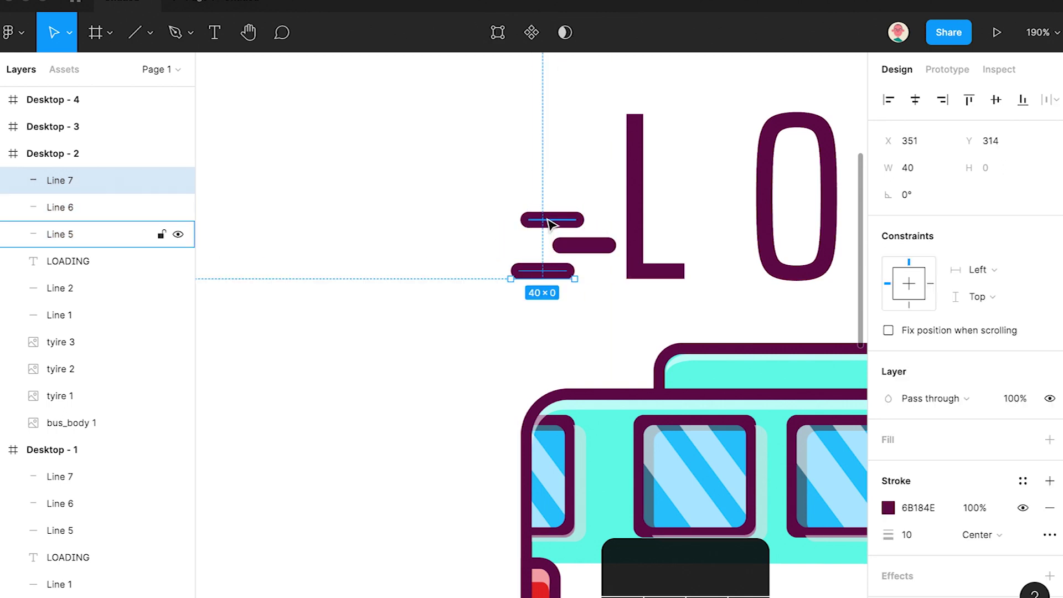
drag(550, 221, 559, 223)
scroll(636, 249, down, 10)
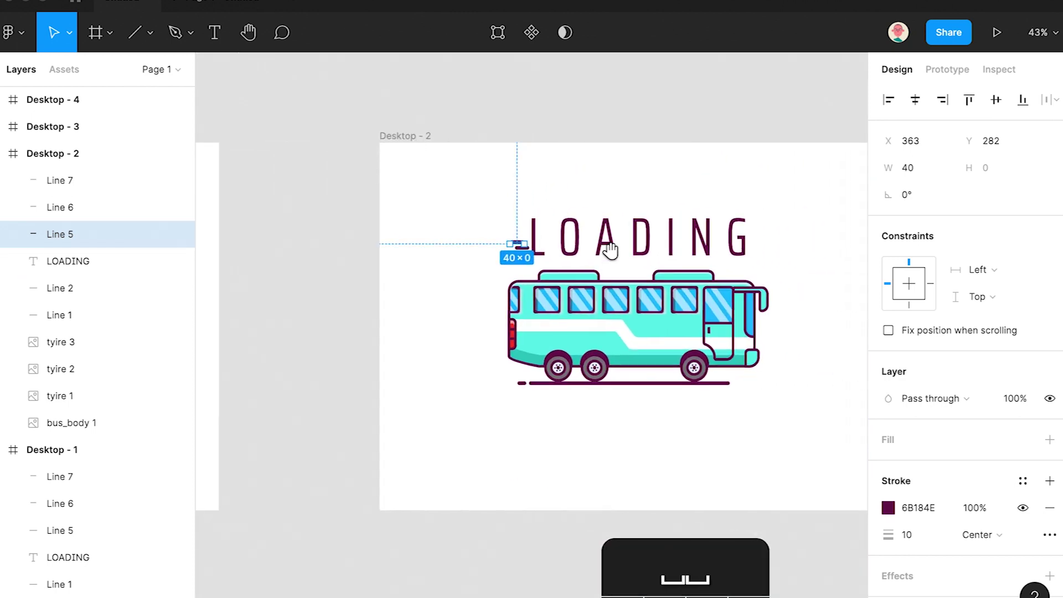
- Copy the LOADING text and its three speed lines from Desktop - 1 into Desktop - 3
scroll(610, 250, down, 5)
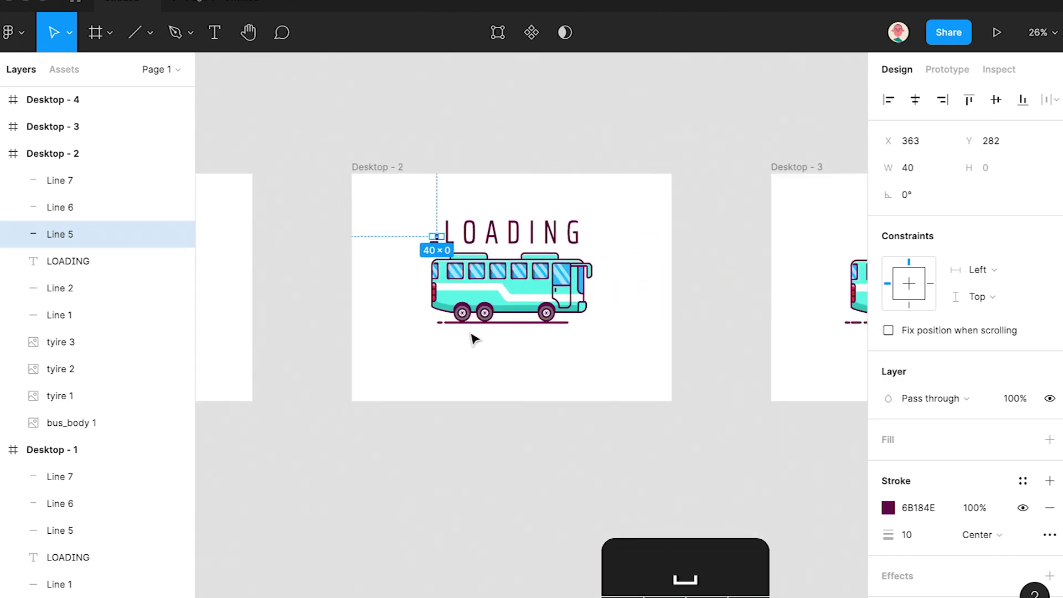
drag(470, 334, 660, 301)
key(space)
drag(422, 238, 494, 238)
drag(455, 175, 271, 220)
click(95, 477)
shift+click(101, 546)
key(super+c)
key(space)
drag(714, 237, 295, 253)
click(630, 151)
key(space)
drag(770, 188, 537, 210)
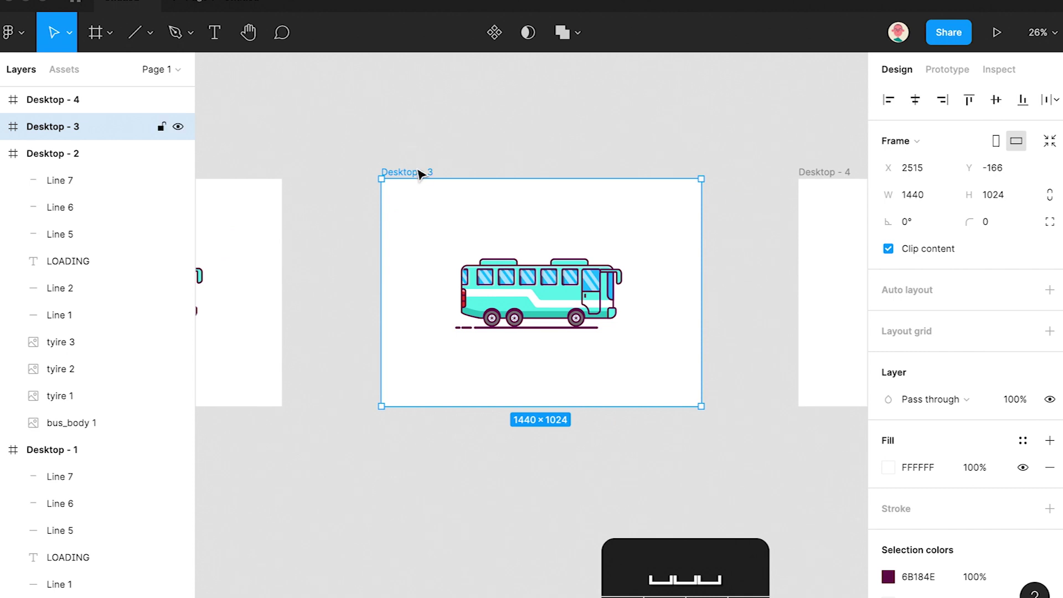
key(ctrl+v)
- Copy the LOADING text and its restaggered speed lines from Desktop - 2 into Desktop - 4
scroll(504, 211, left, 5)
click(278, 178)
drag(259, 182, 449, 225)
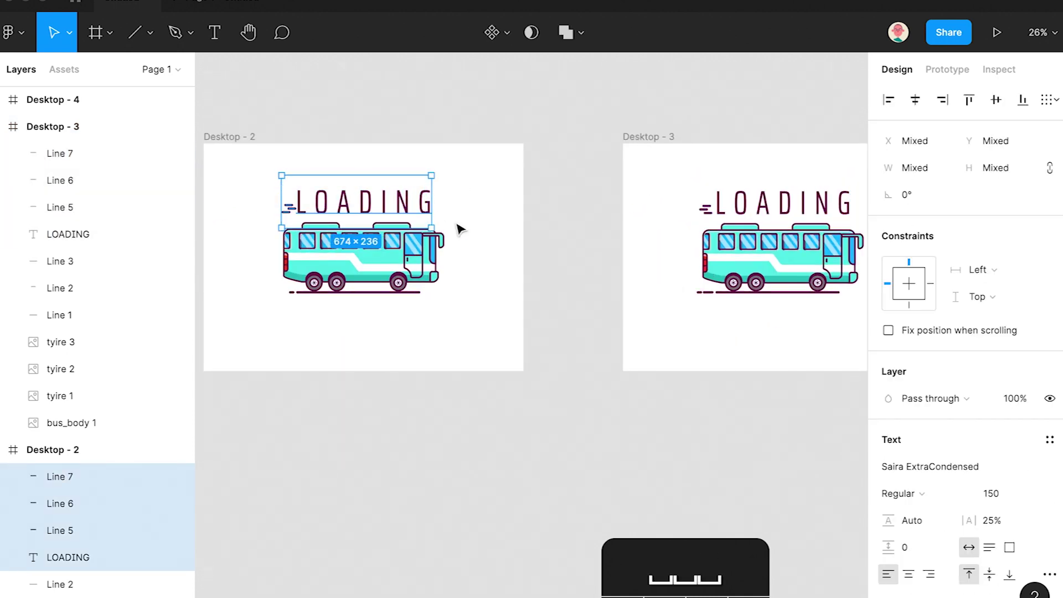
click(580, 385)
drag(404, 193, 325, 147)
click(520, 144)
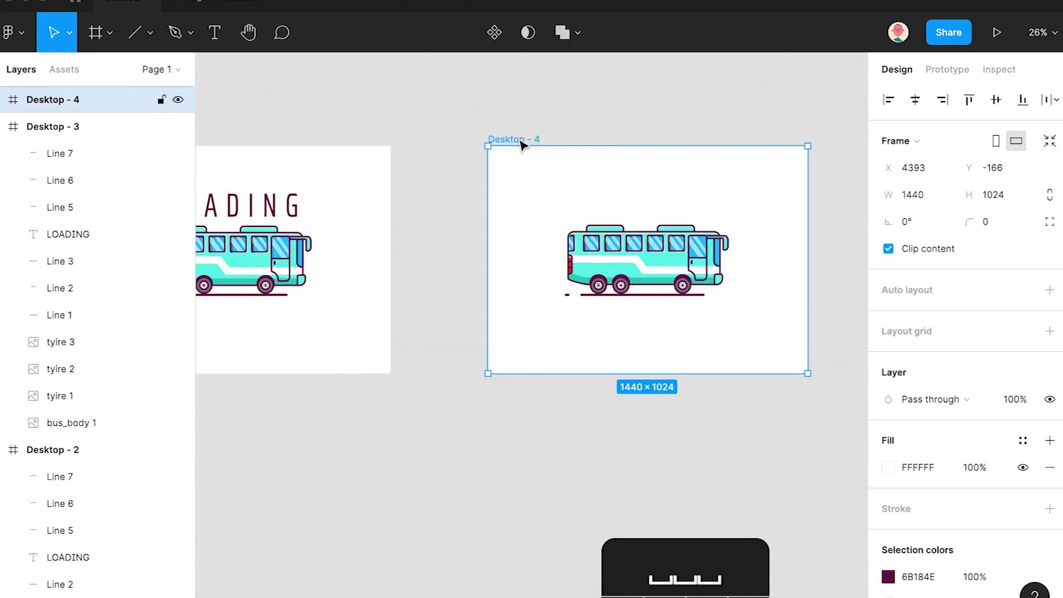
key(ctrl+v)
click(541, 448)
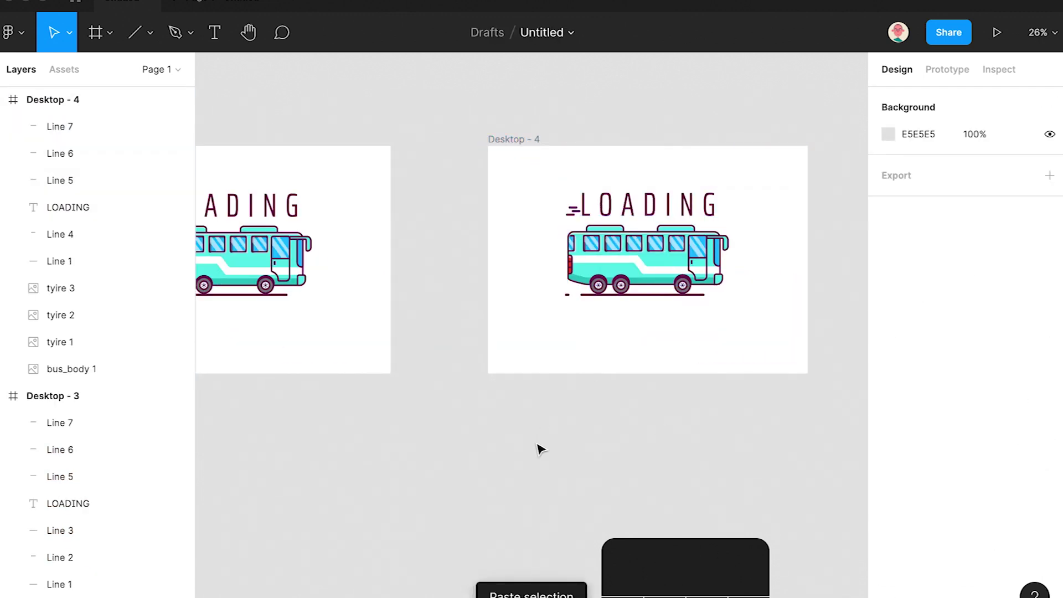
- Check the looping bus and speed-line animation in the prototype preview, and return to the design file
click(246, 6)
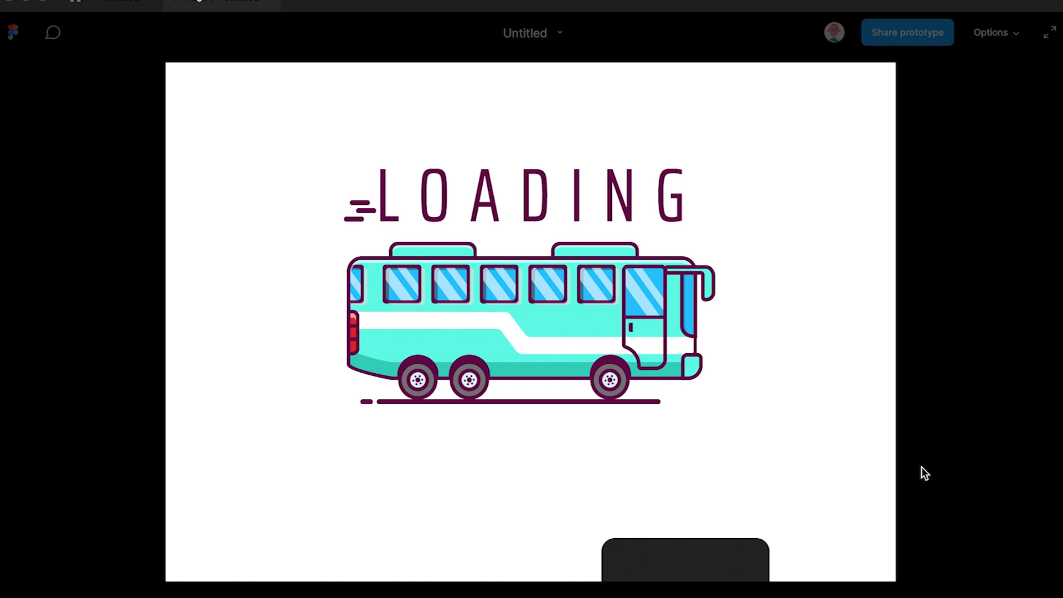
drag(649, 569, 911, 534)
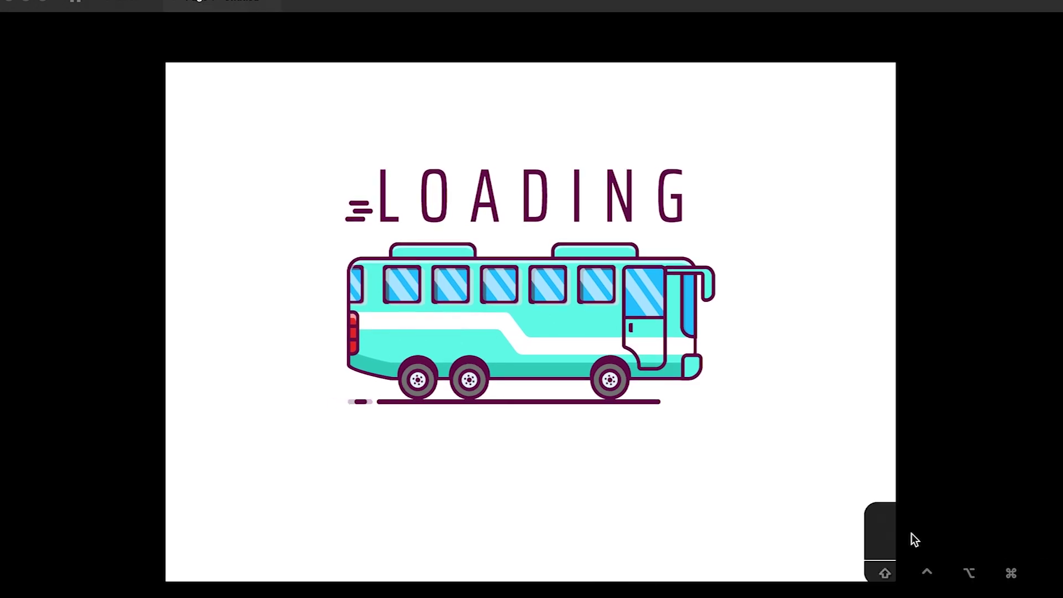
click(123, 7)
- Collapse the layer contents of all four Desktop frames
key(space)
drag(311, 250, 564, 280)
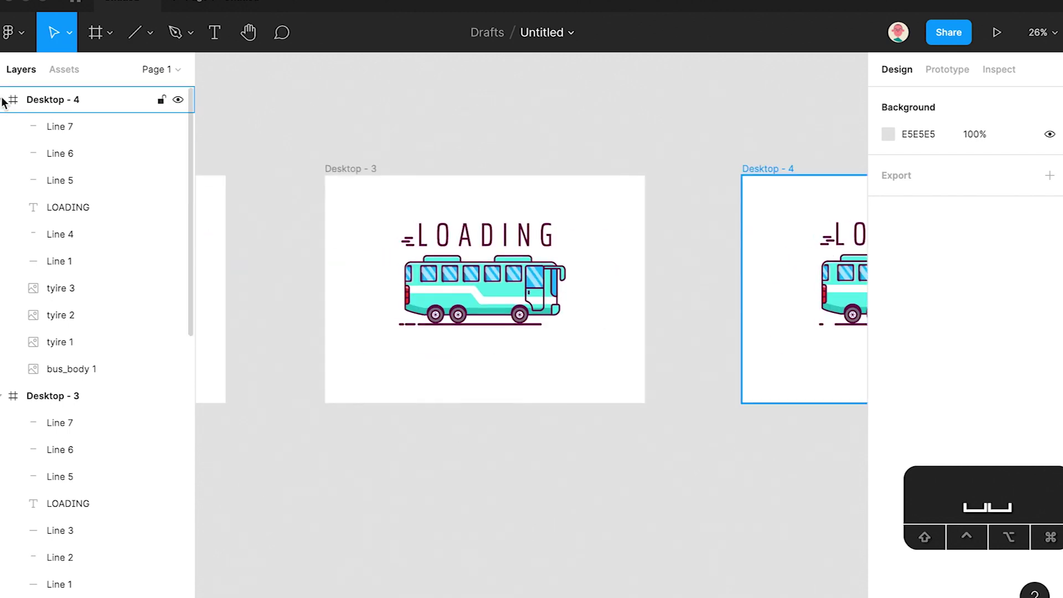
click(2, 99)
click(1, 127)
click(2, 153)
click(3, 180)
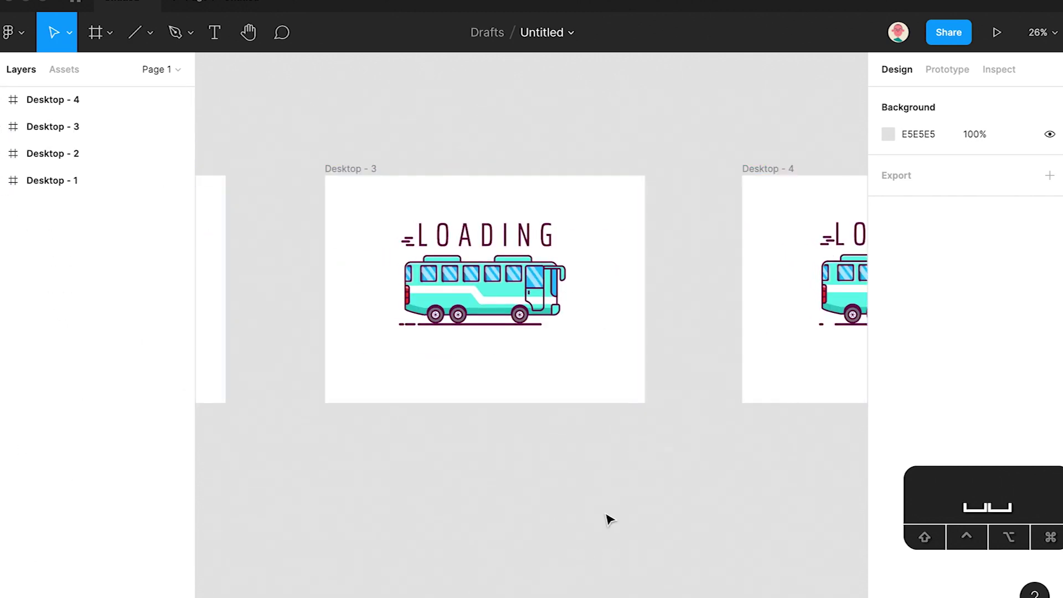
- Select all four Desktop frames and load them into the GiffyCanvas plugin
scroll(540, 478, down, 1)
scroll(540, 478, down, 5)
key(space)
drag(443, 438, 690, 392)
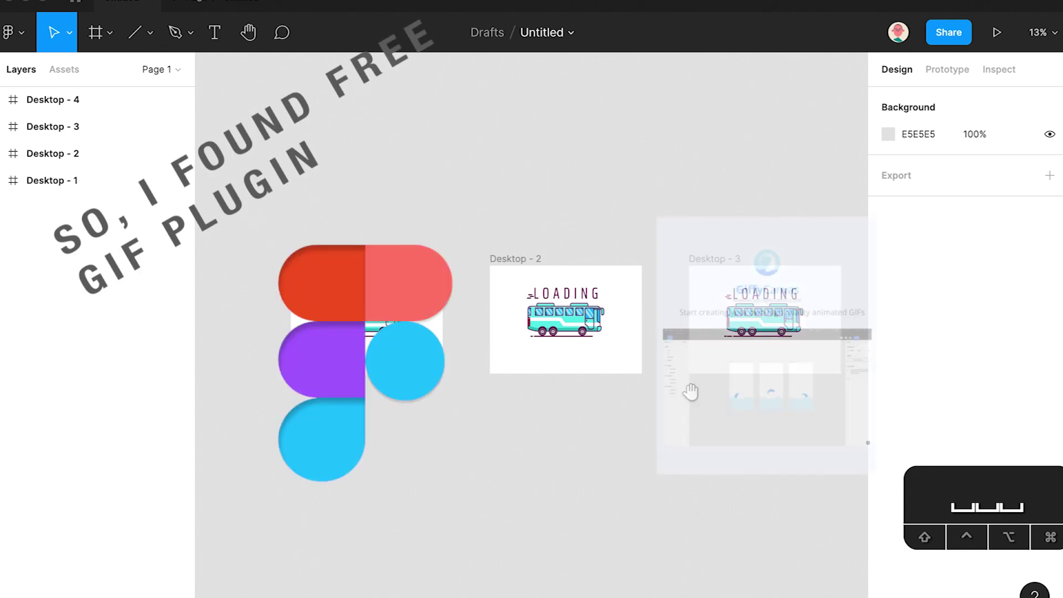
right_click(440, 121)
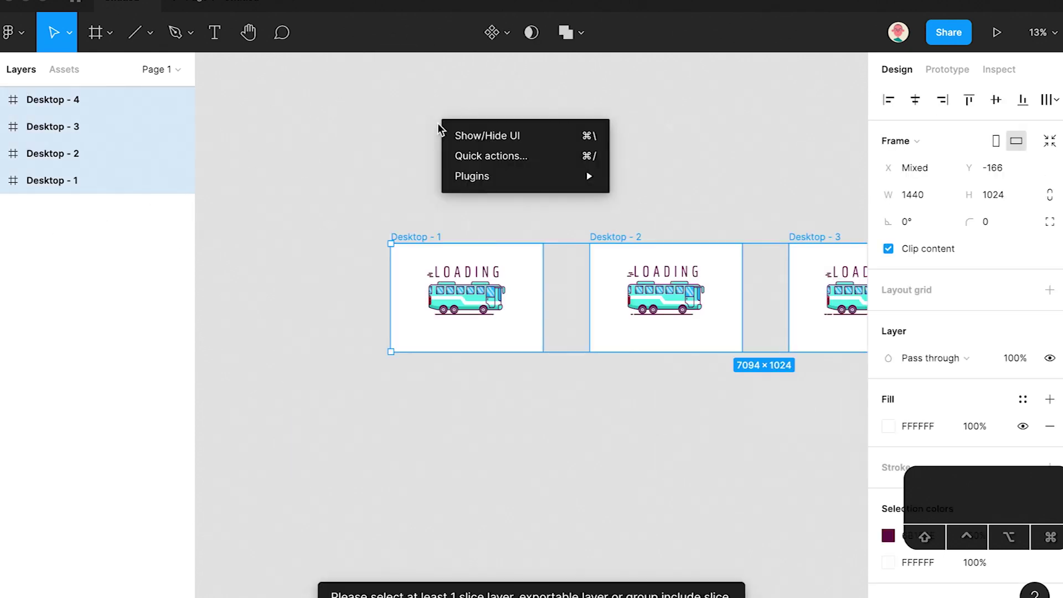
mouse_move(487, 176)
click(677, 256)
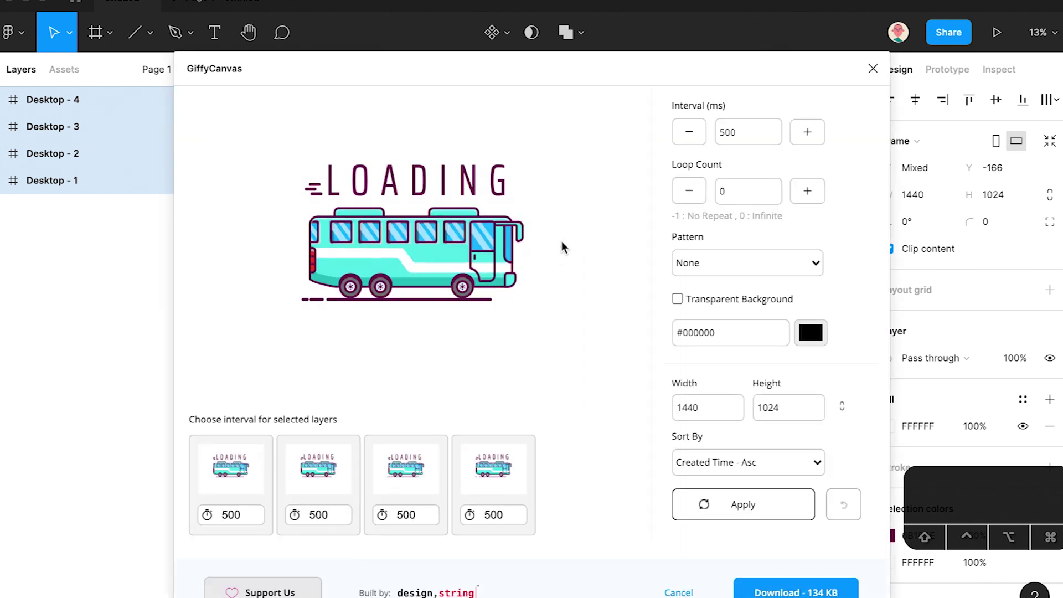
- Set the GIF frame interval to 150 ms and apply it to the animation
click(715, 131)
text(150)
click(600, 174)
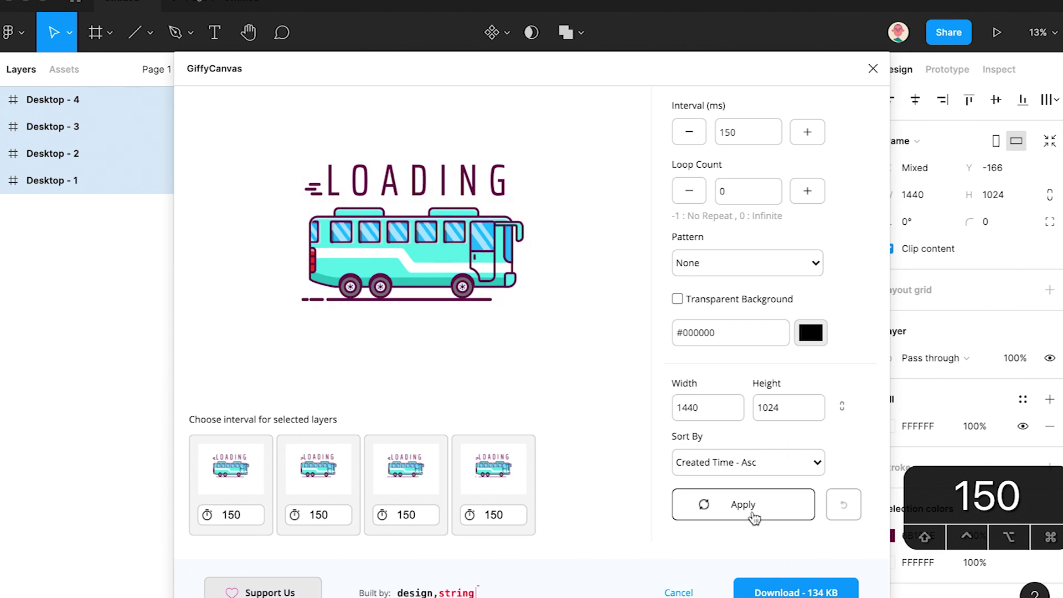
click(752, 513)
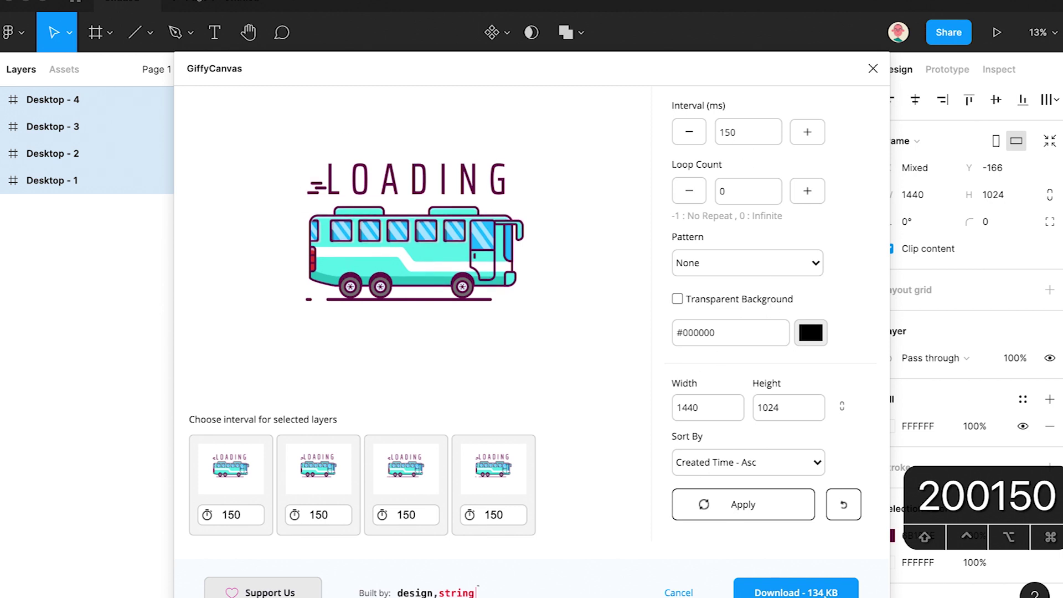
- Download the GIF as loading_animation.gif into the Downloads folder
click(814, 593)
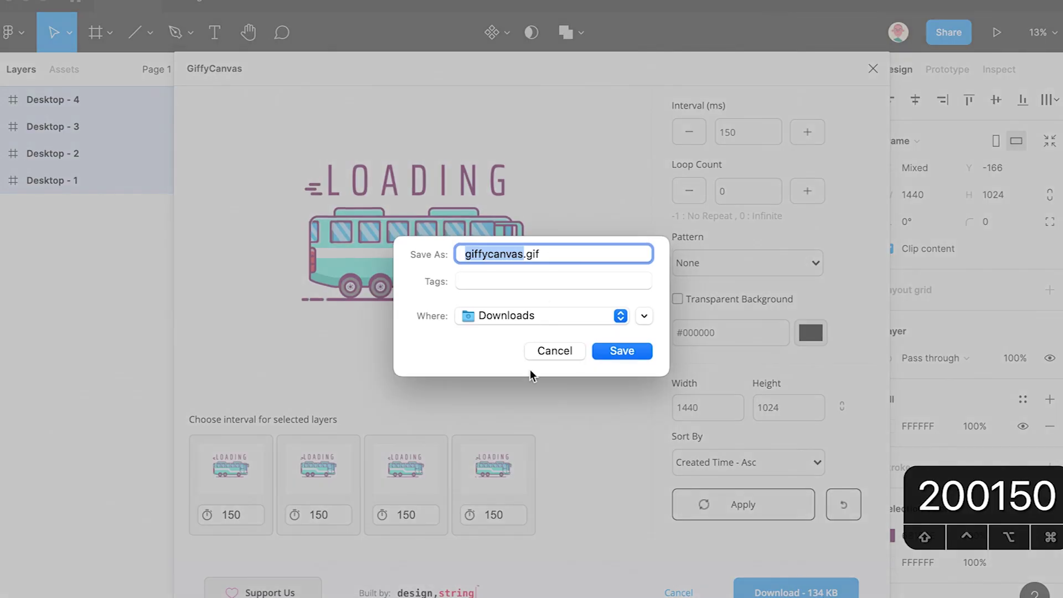
text(loading)
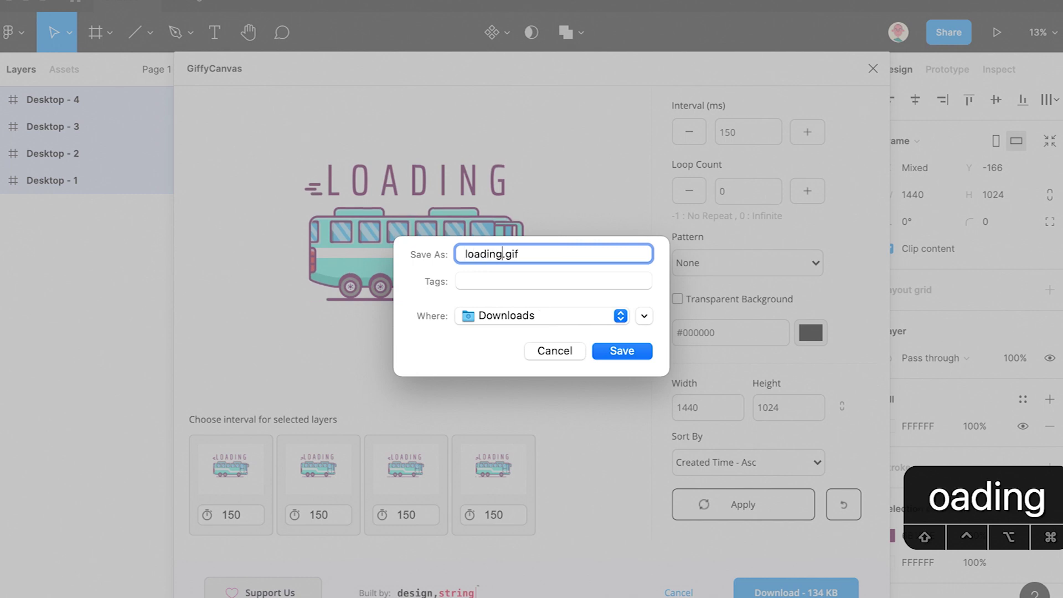
text(_animation)
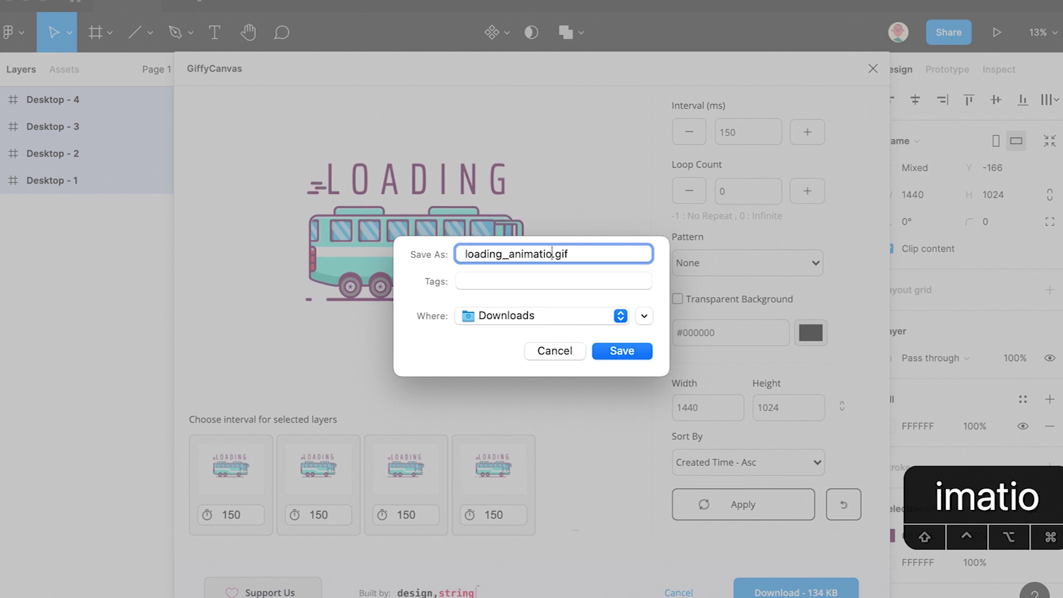
click(617, 353)
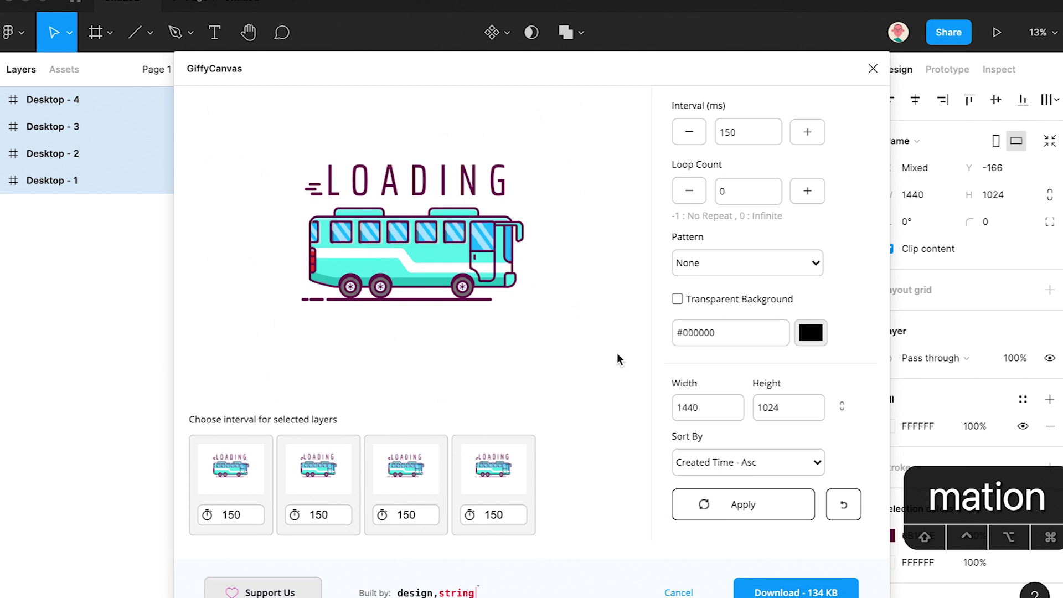